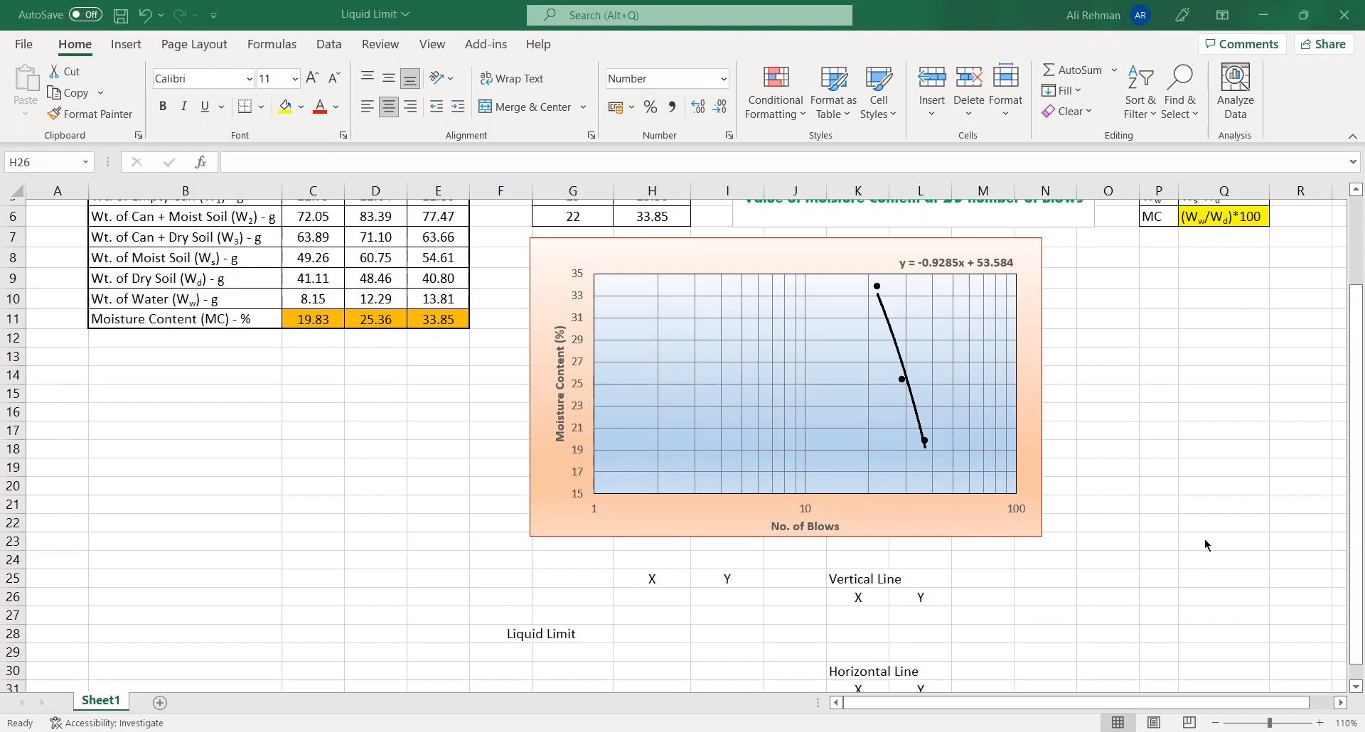
- Review the trial observations, the blows and moisture content table, the chart and the X/Y tables beneath it
{"action": "scroll", "coordinate": [1205, 546], "scroll_direction": "up", "scroll_amount": 2}
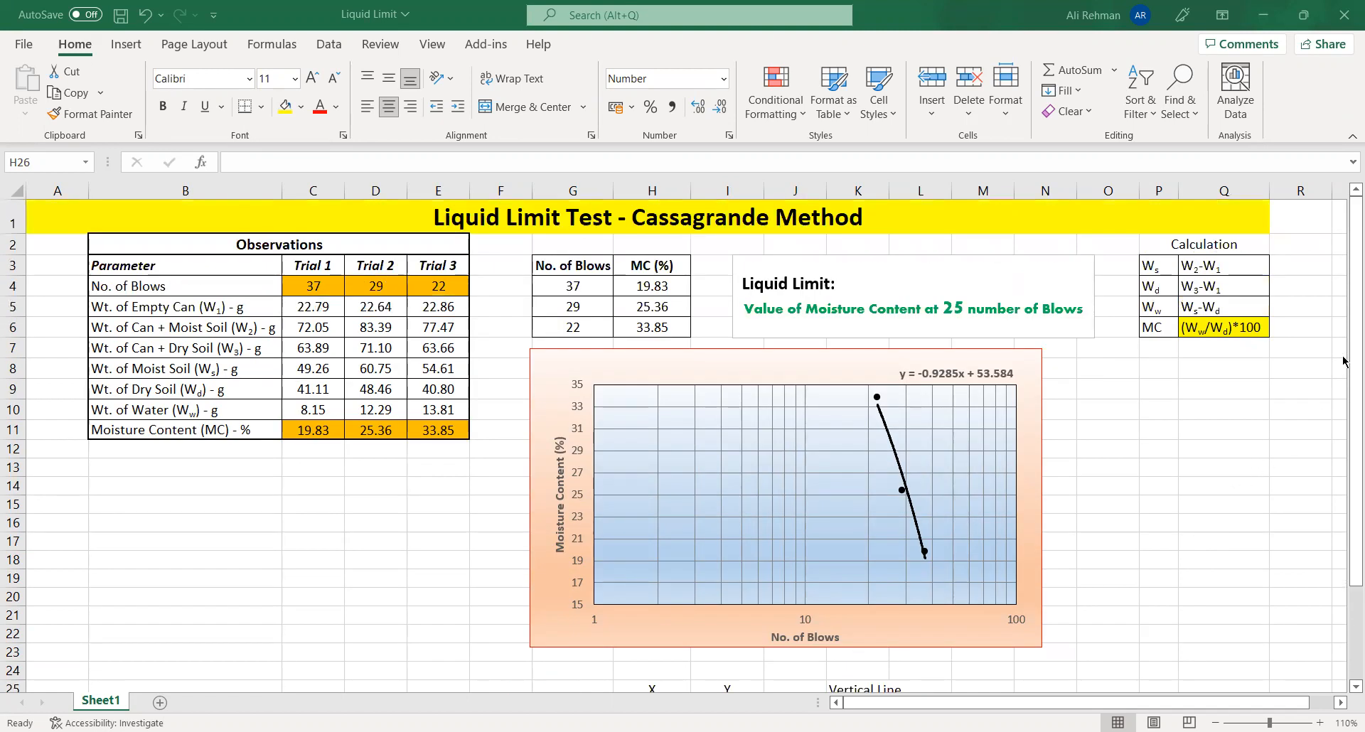
{"action": "mouse_move", "coordinate": [1343, 361]}
{"action": "left_mouse_down"}
{"action": "mouse_move", "coordinate": [1343, 346]}
{"action": "mouse_move", "coordinate": [1343, 359]}
{"action": "left_mouse_up"}
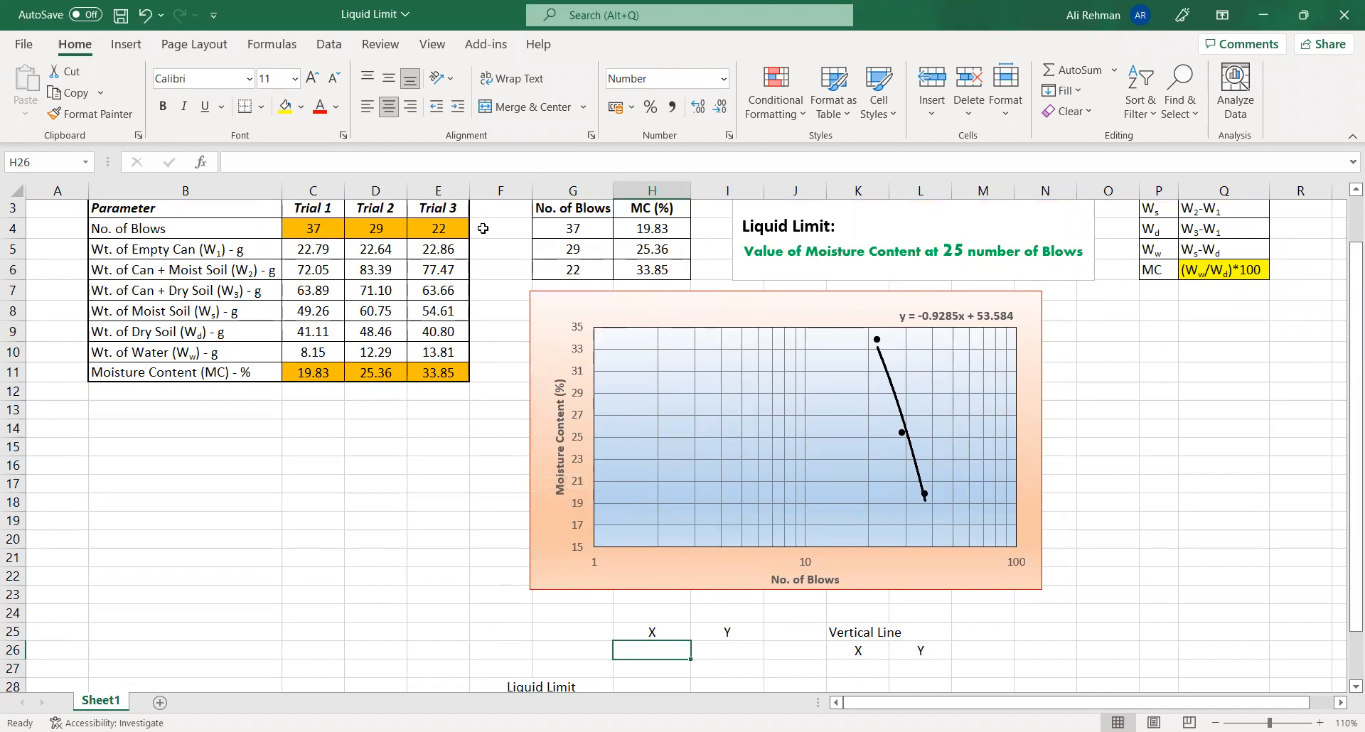
{"action": "left_click_drag", "start_coordinate": [565, 248], "coordinate": [566, 270]}
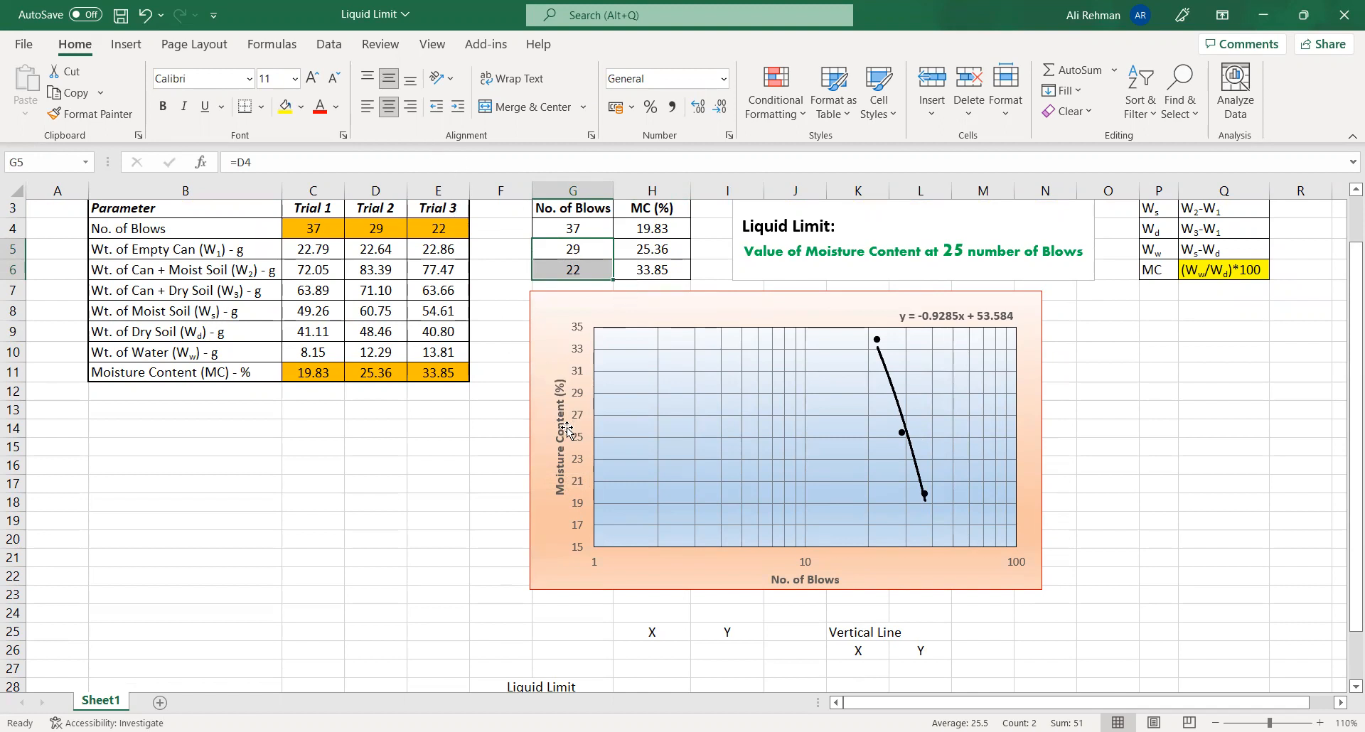
{"action": "scroll", "coordinate": [562, 433], "scroll_direction": "down", "scroll_amount": 1}
{"action": "scroll", "coordinate": [609, 487], "scroll_direction": "down", "scroll_amount": 1}
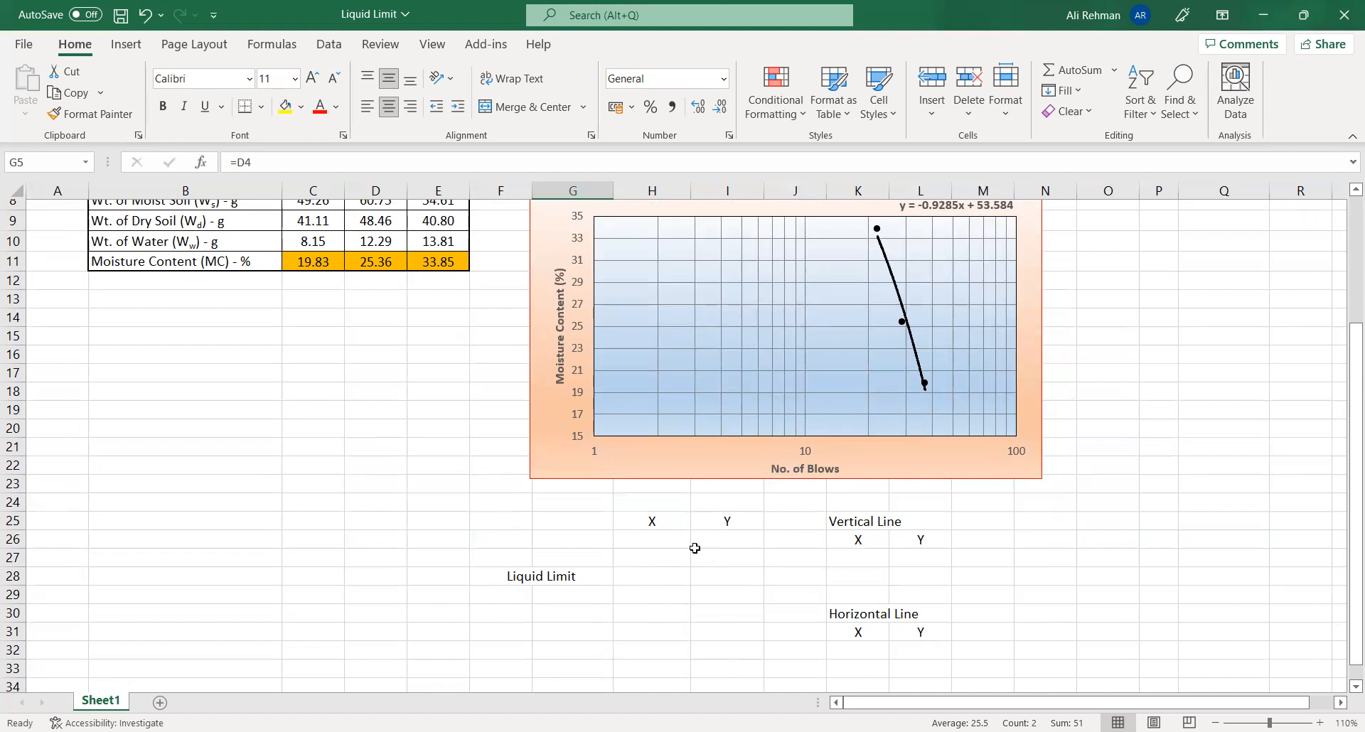
{"action": "scroll", "coordinate": [700, 540], "scroll_direction": "up", "scroll_amount": 1}
{"action": "scroll", "coordinate": [771, 580], "scroll_direction": "up", "scroll_amount": 1}
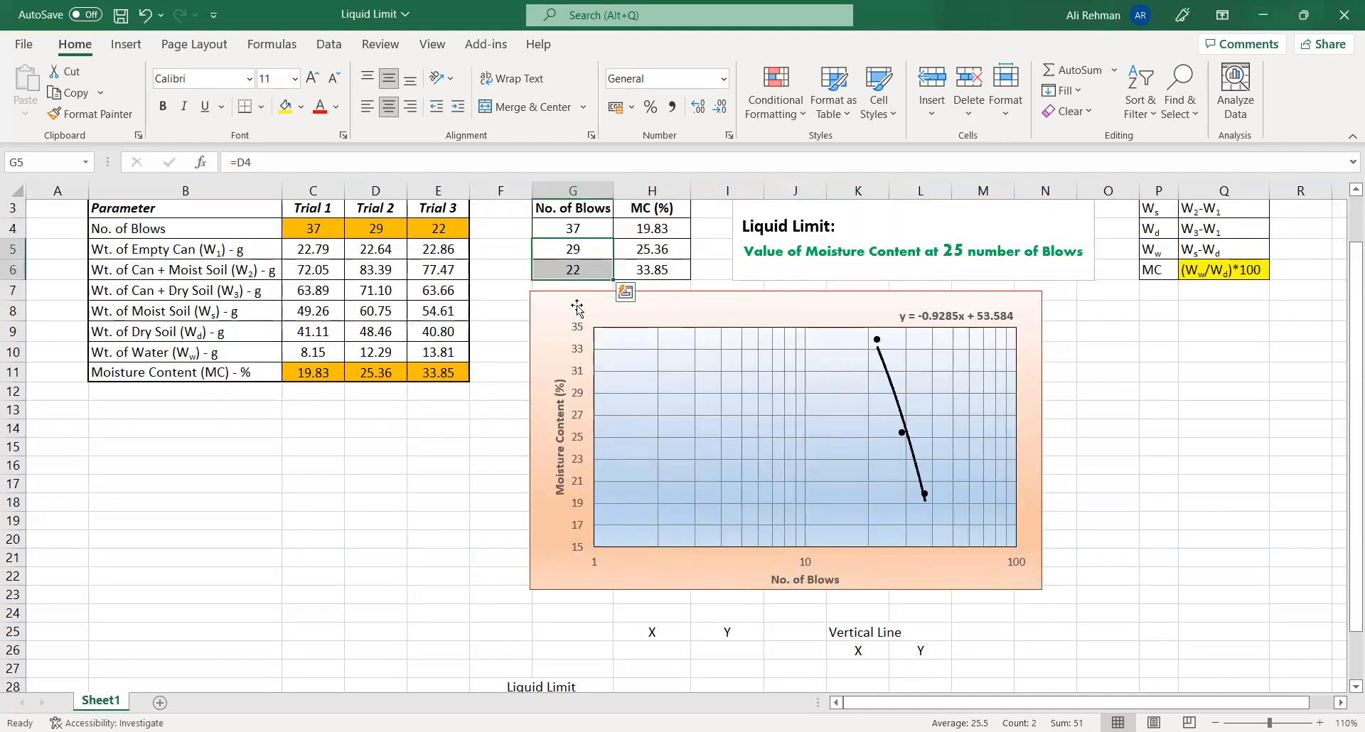
- Fill the X column by linking H26 to the blow count in G6 and H27 to the one in G5
{"action": "left_click", "coordinate": [645, 654]}
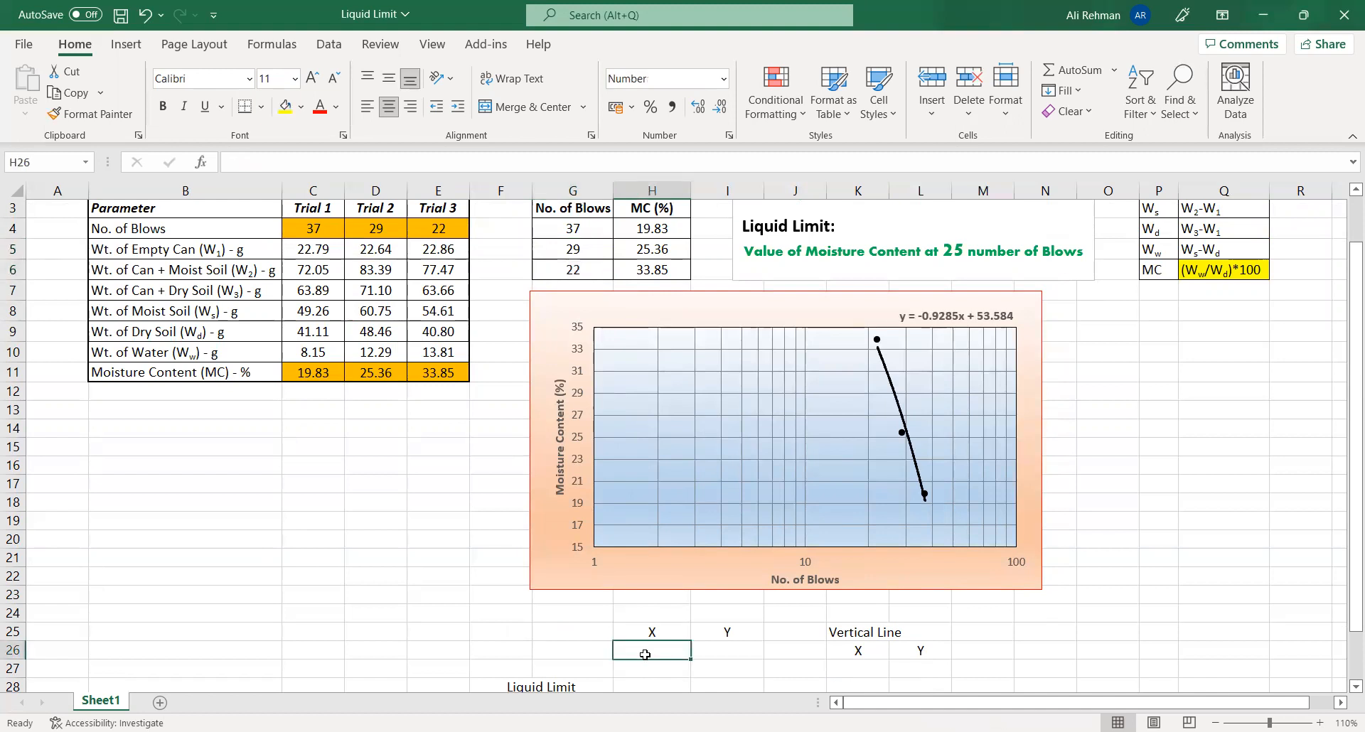
{"action": "type", "text": "="}
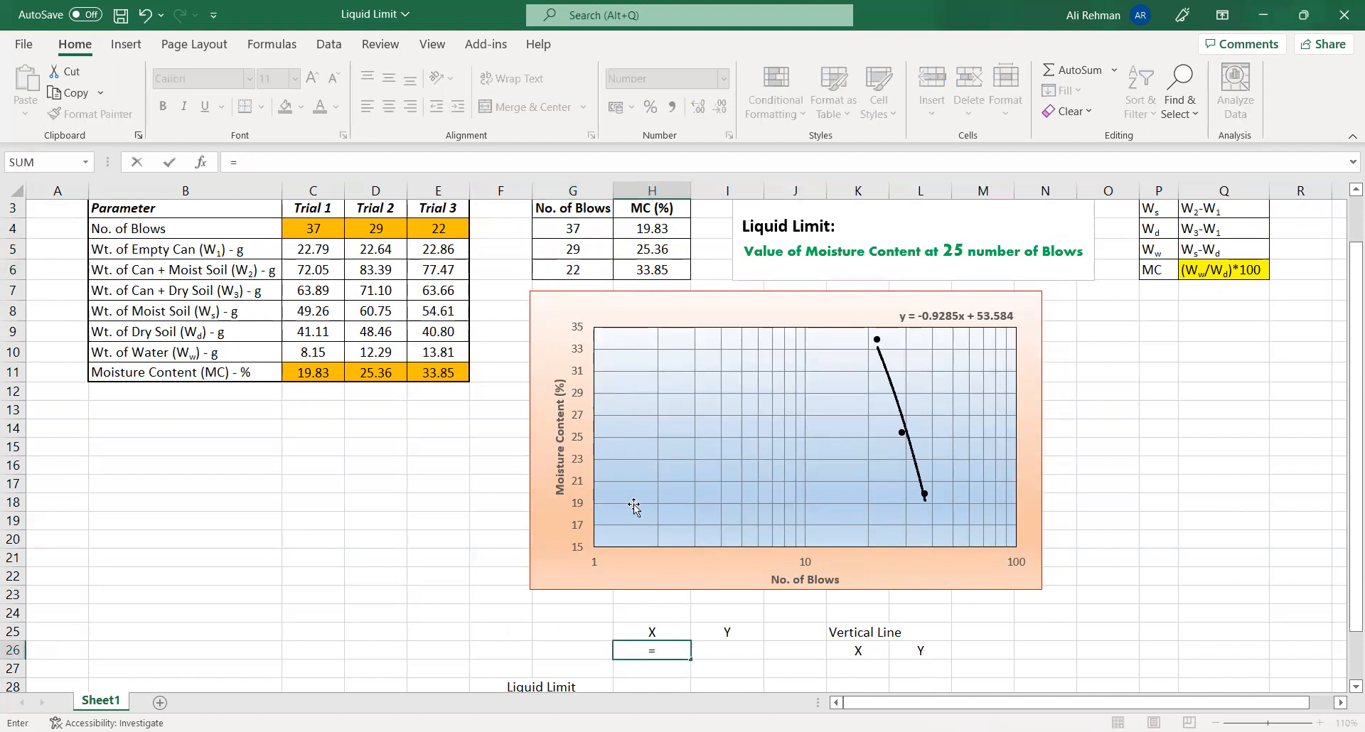
{"action": "left_click", "coordinate": [576, 270]}
{"action": "key", "text": "Return"}
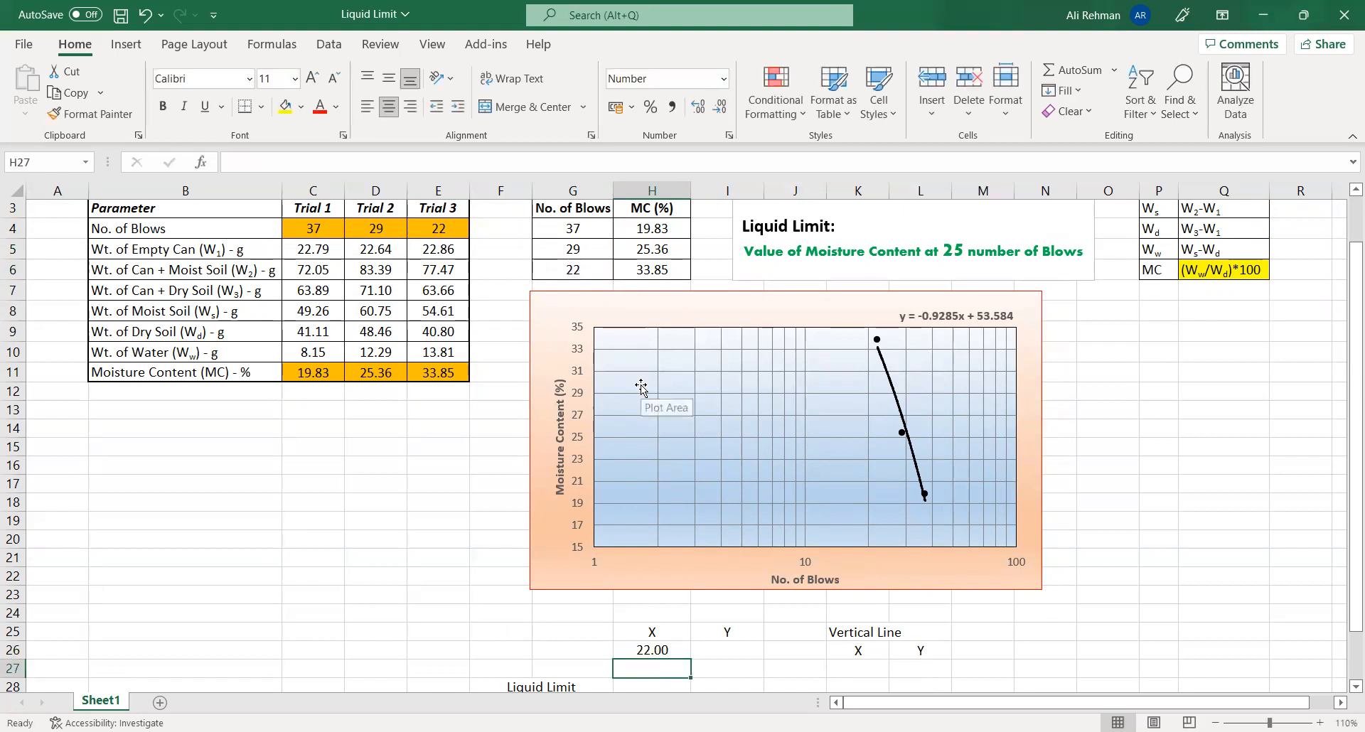
{"action": "type", "text": "="}
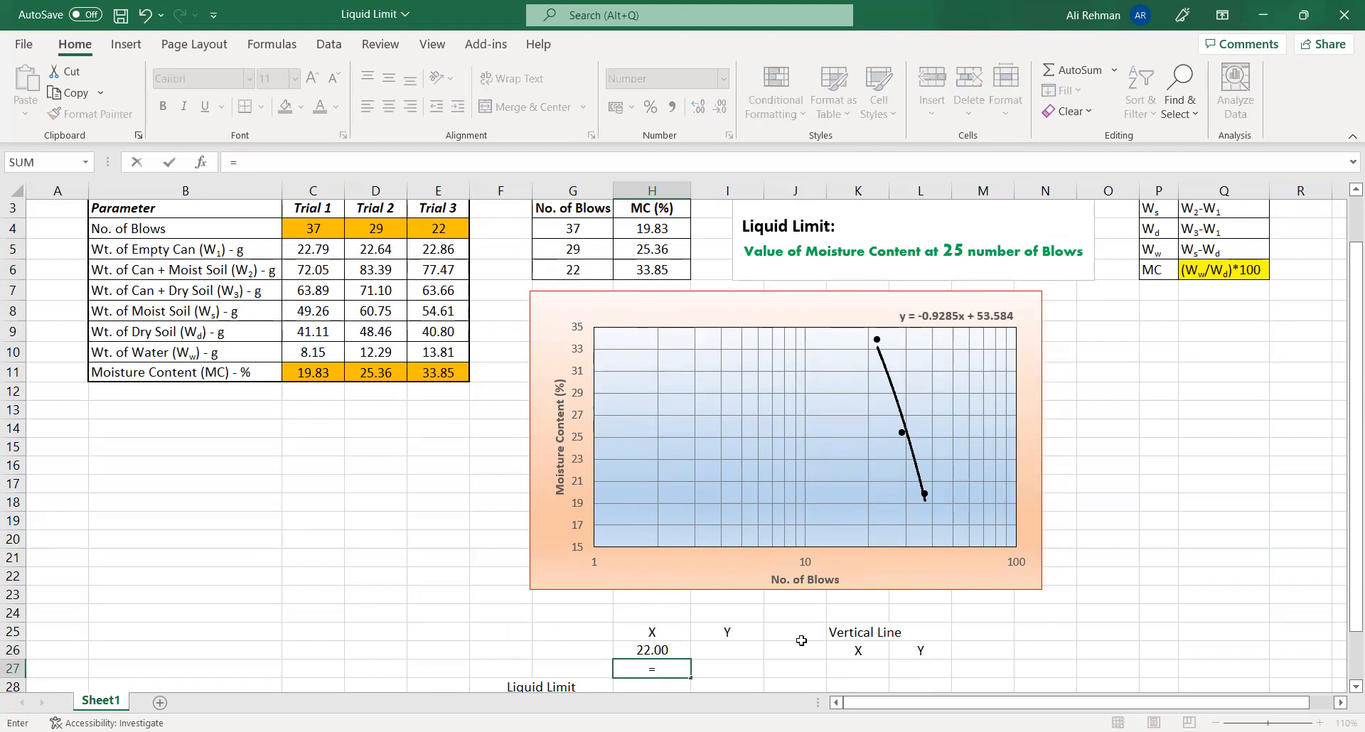
{"action": "left_click", "coordinate": [575, 252]}
{"action": "key", "text": "Return"}
- Link Y cell I26 to the moisture content in H6 and I27 to the one in H5
{"action": "left_click", "coordinate": [726, 631]}
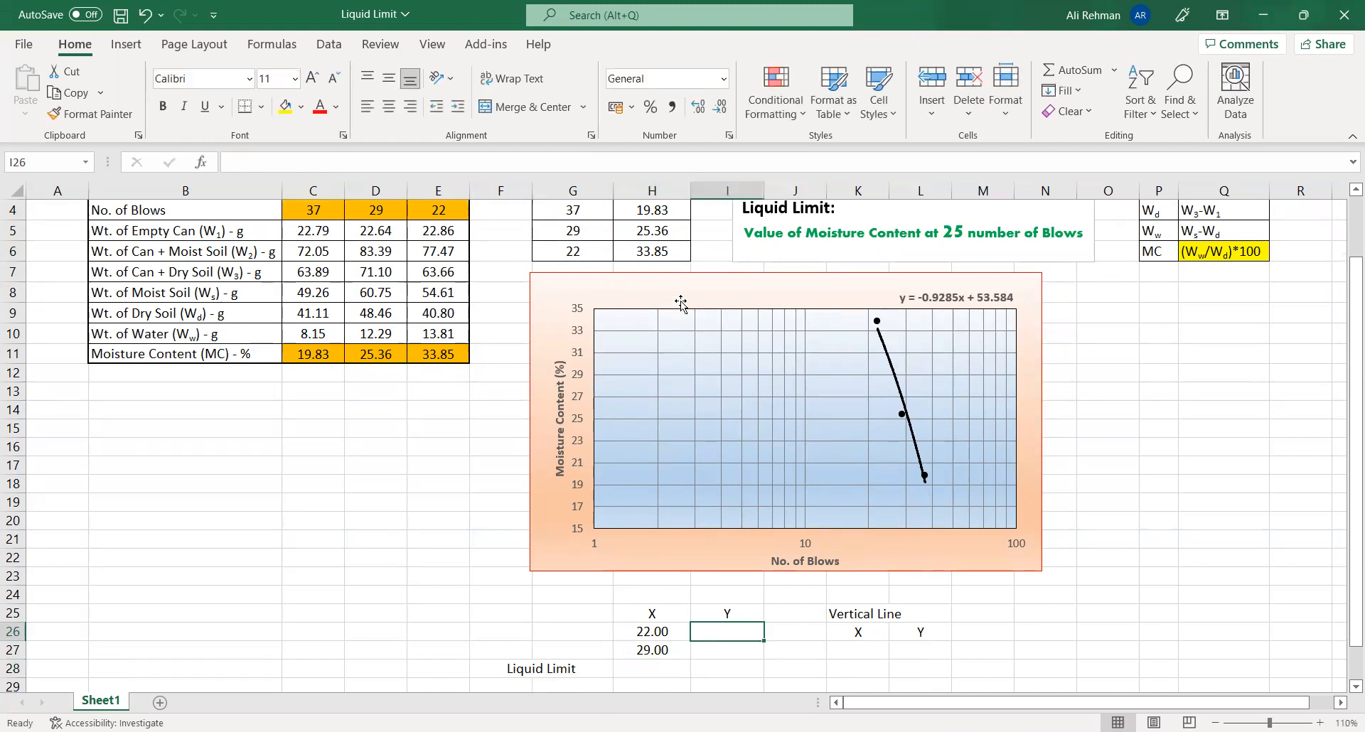
{"action": "type", "text": "="}
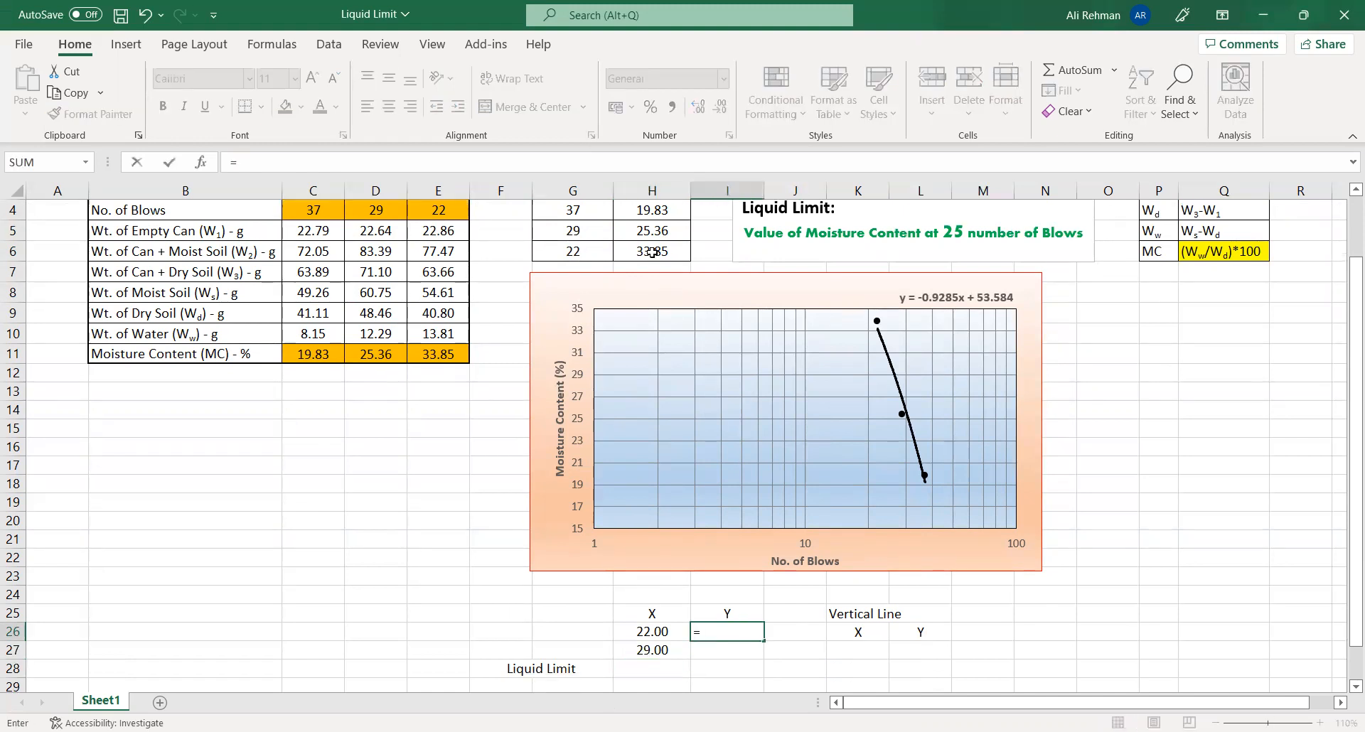
{"action": "left_click", "coordinate": [652, 253]}
{"action": "key", "text": "Return"}
{"action": "type", "text": "="}
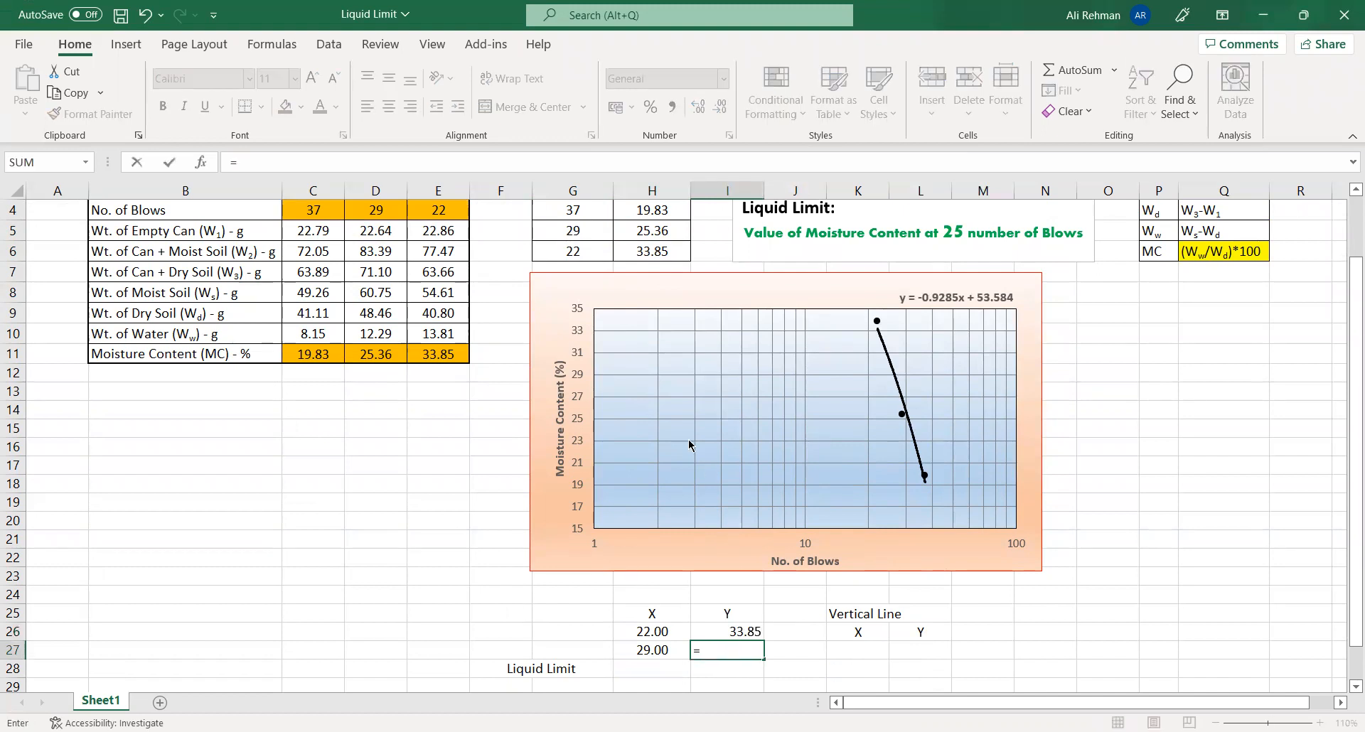
{"action": "left_click", "coordinate": [667, 231]}
{"action": "key", "text": "Return"}
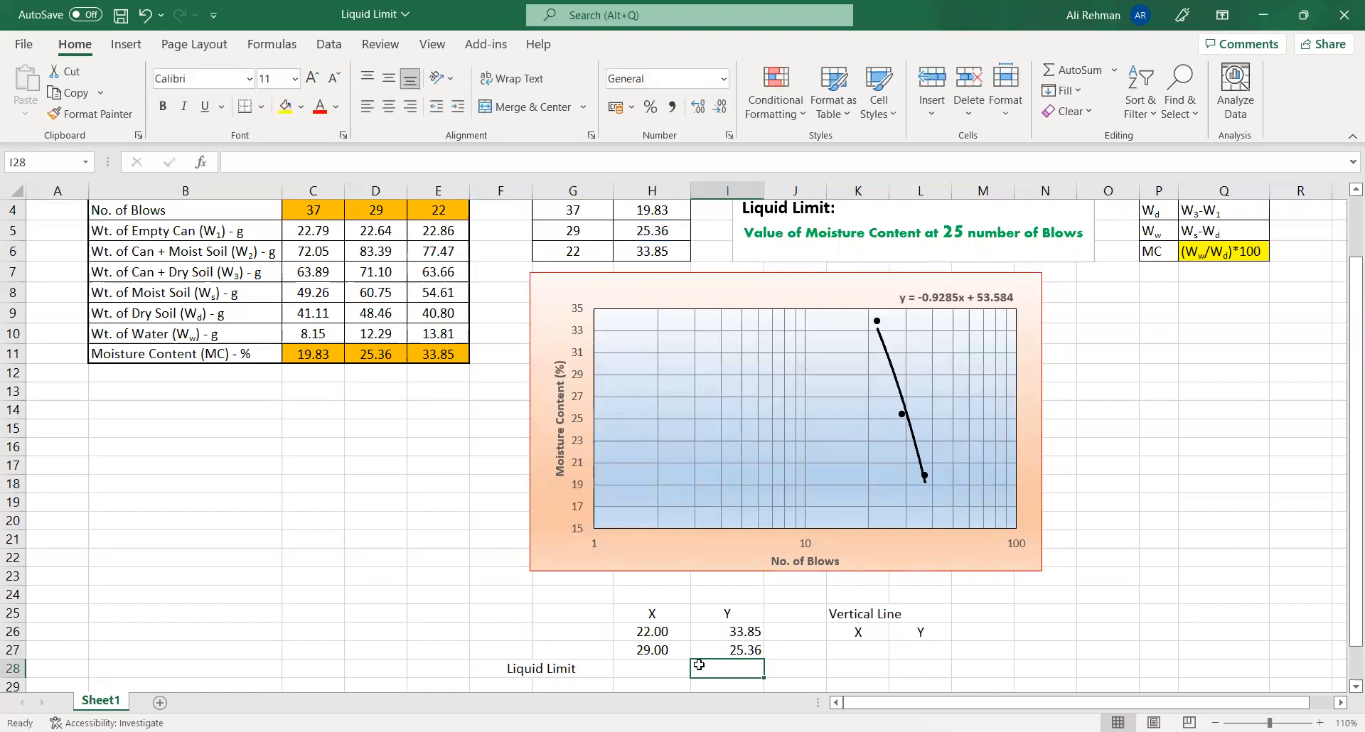
- Clear the linked moisture contents from Y cells I26:I27
{"action": "scroll", "coordinate": [699, 664], "scroll_direction": "down", "scroll_amount": 2}
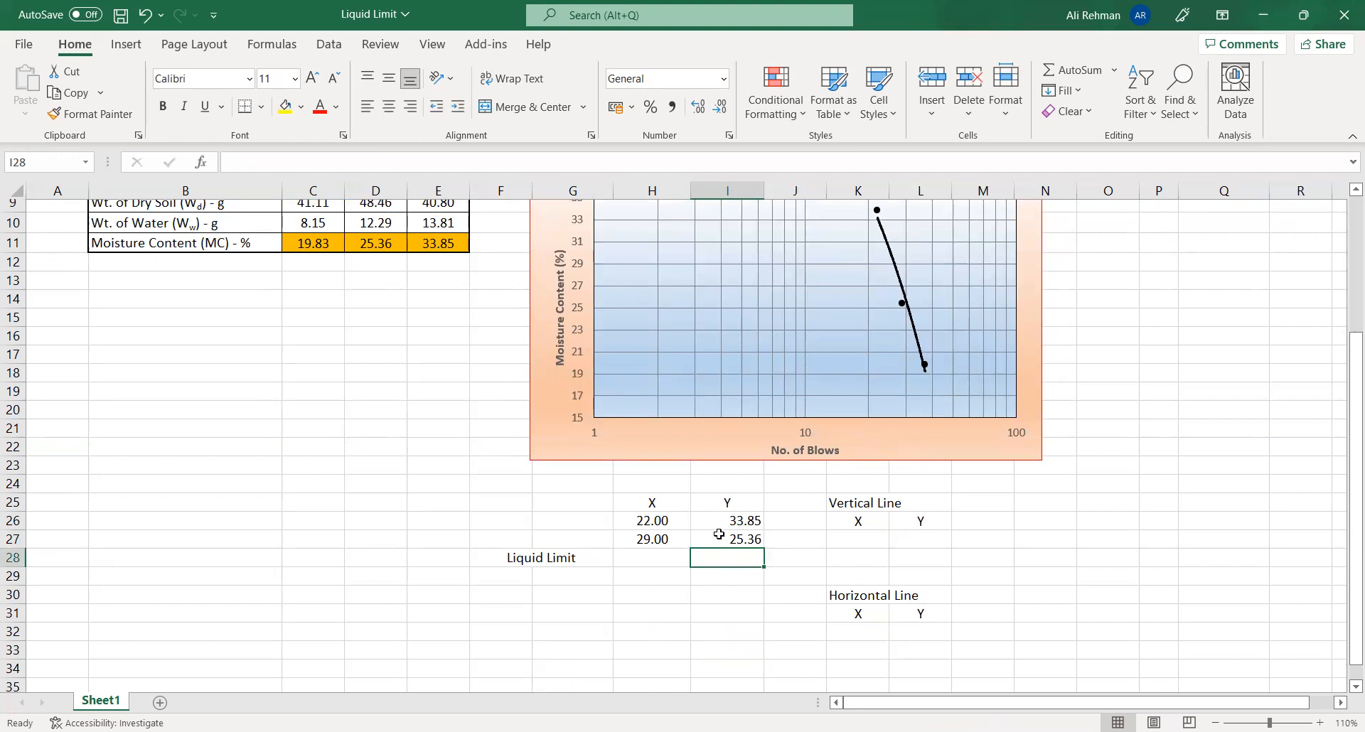
{"action": "scroll", "coordinate": [722, 534], "scroll_direction": "up", "scroll_amount": 3}
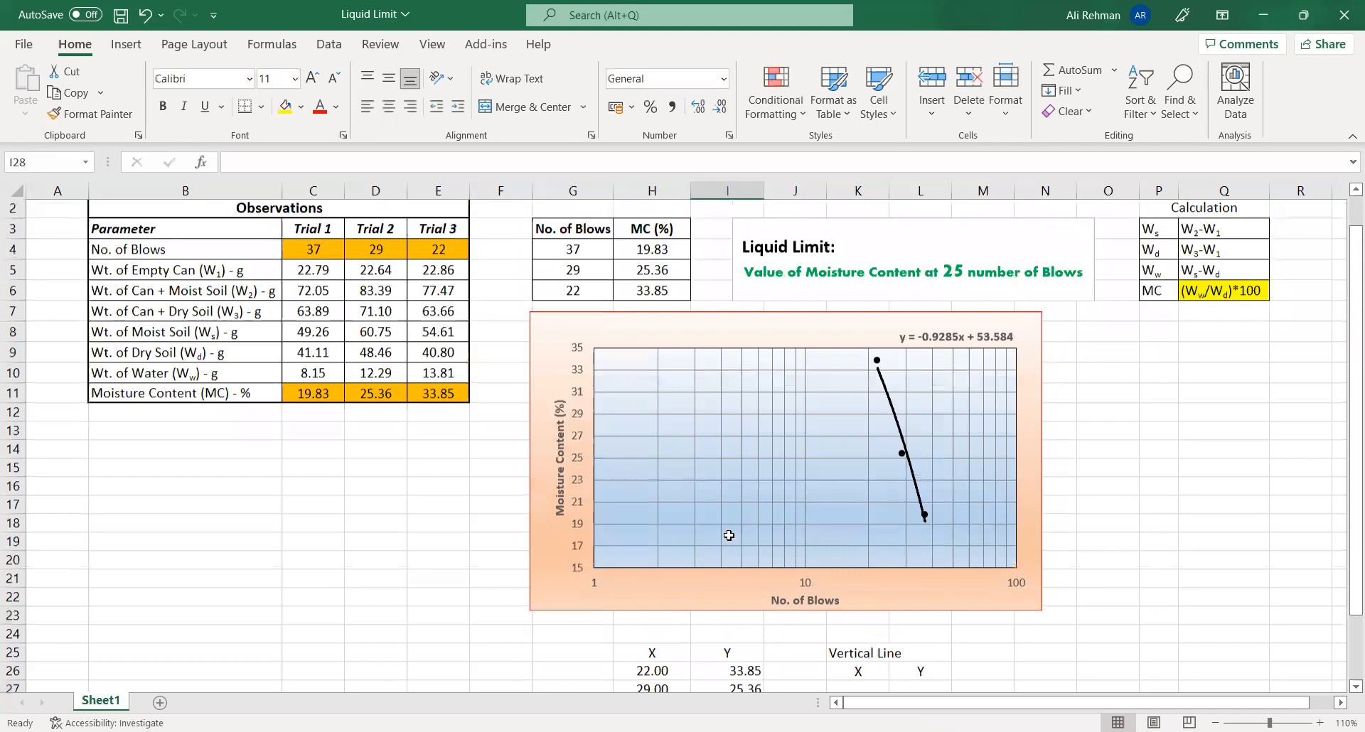
{"action": "scroll", "coordinate": [729, 535], "scroll_direction": "up", "scroll_amount": 1}
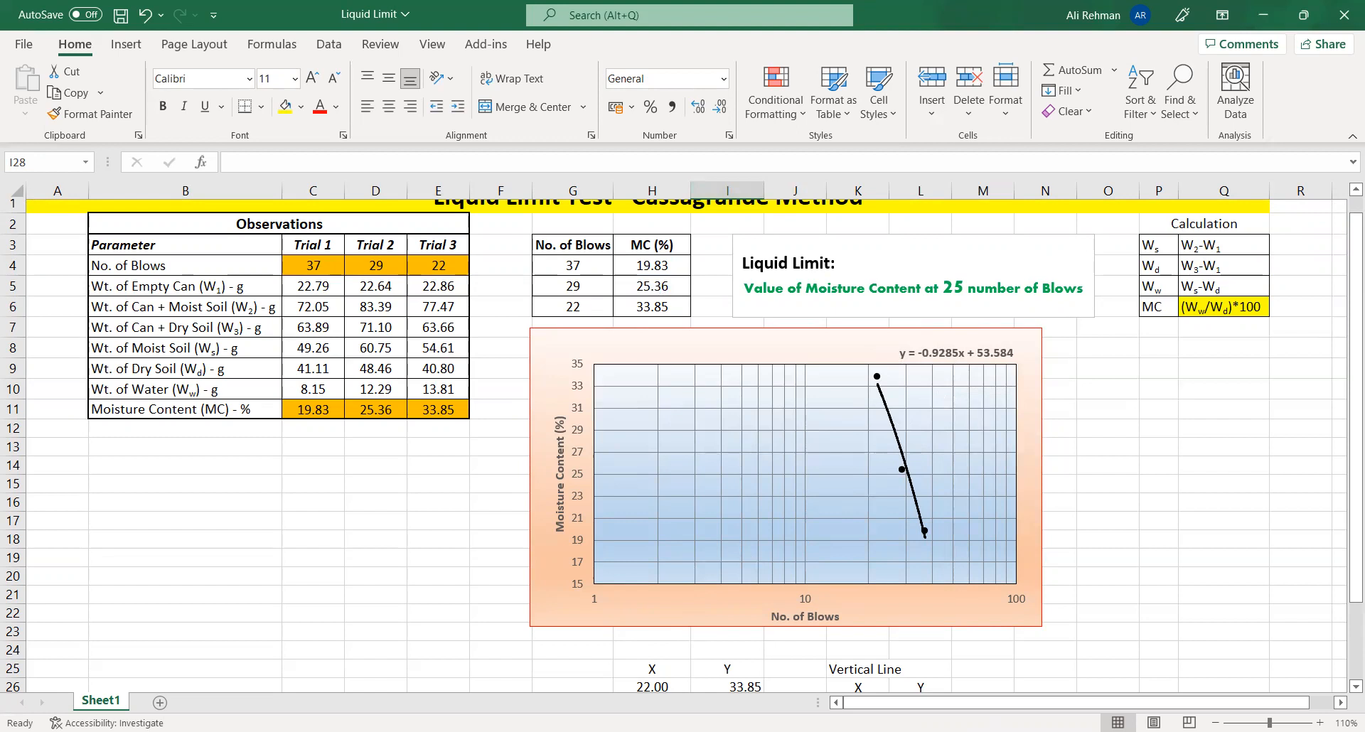
{"action": "scroll", "coordinate": [737, 577], "scroll_direction": "down", "scroll_amount": 2}
{"action": "left_click", "coordinate": [743, 577]}
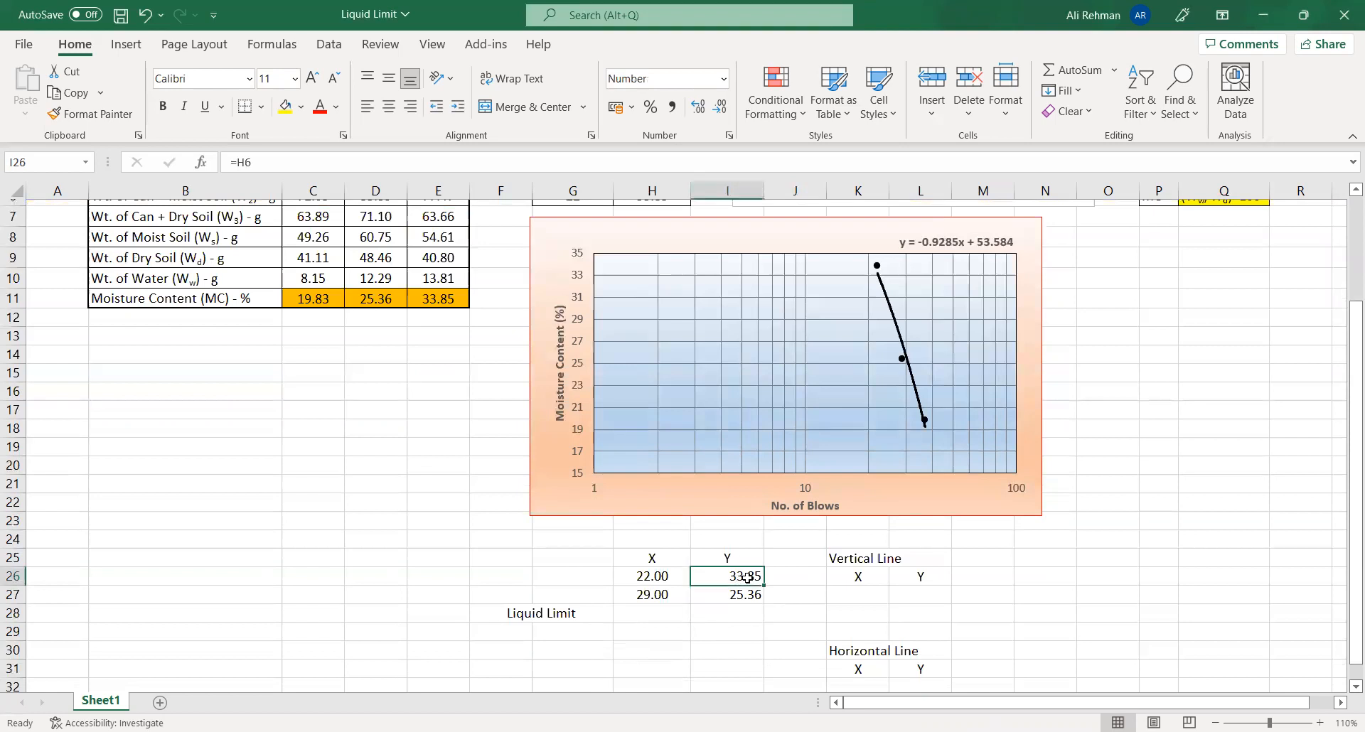
{"action": "key", "text": "shift+Down"}
{"action": "key", "text": "Delete"}
- Calculate Y in I26 from the chart's trendline equation with the formula =-0.9285*(H26)+53.584
{"action": "left_click", "coordinate": [747, 578]}
{"action": "type", "text": "="}
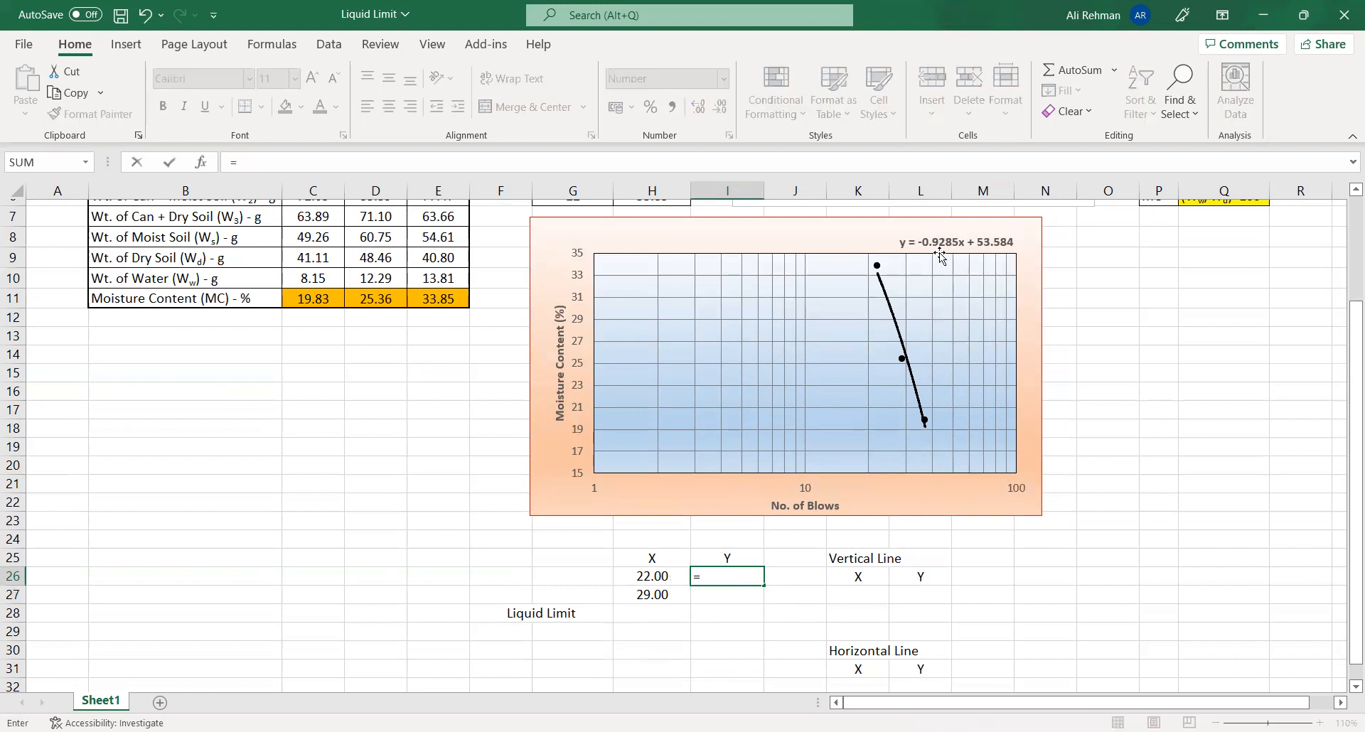
{"action": "type", "text": "-"}
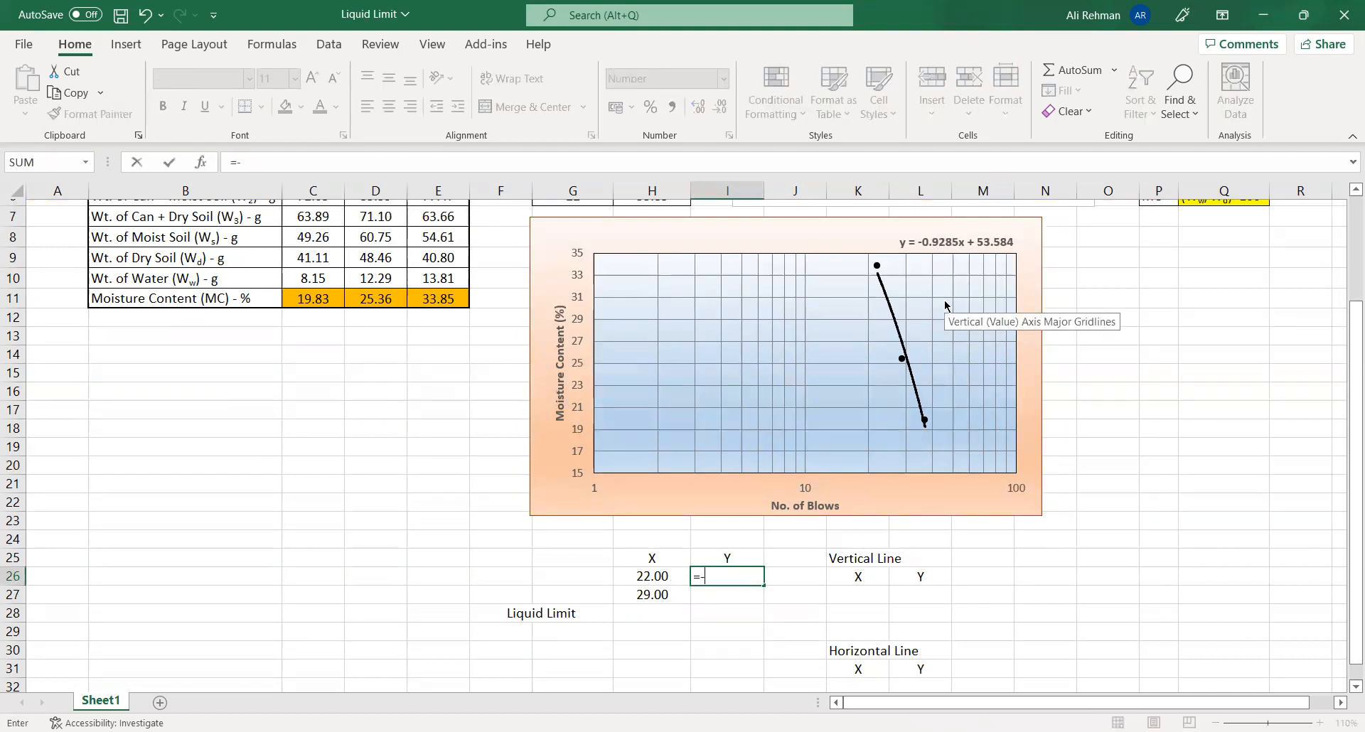
{"action": "type", "text": "0.9285("}
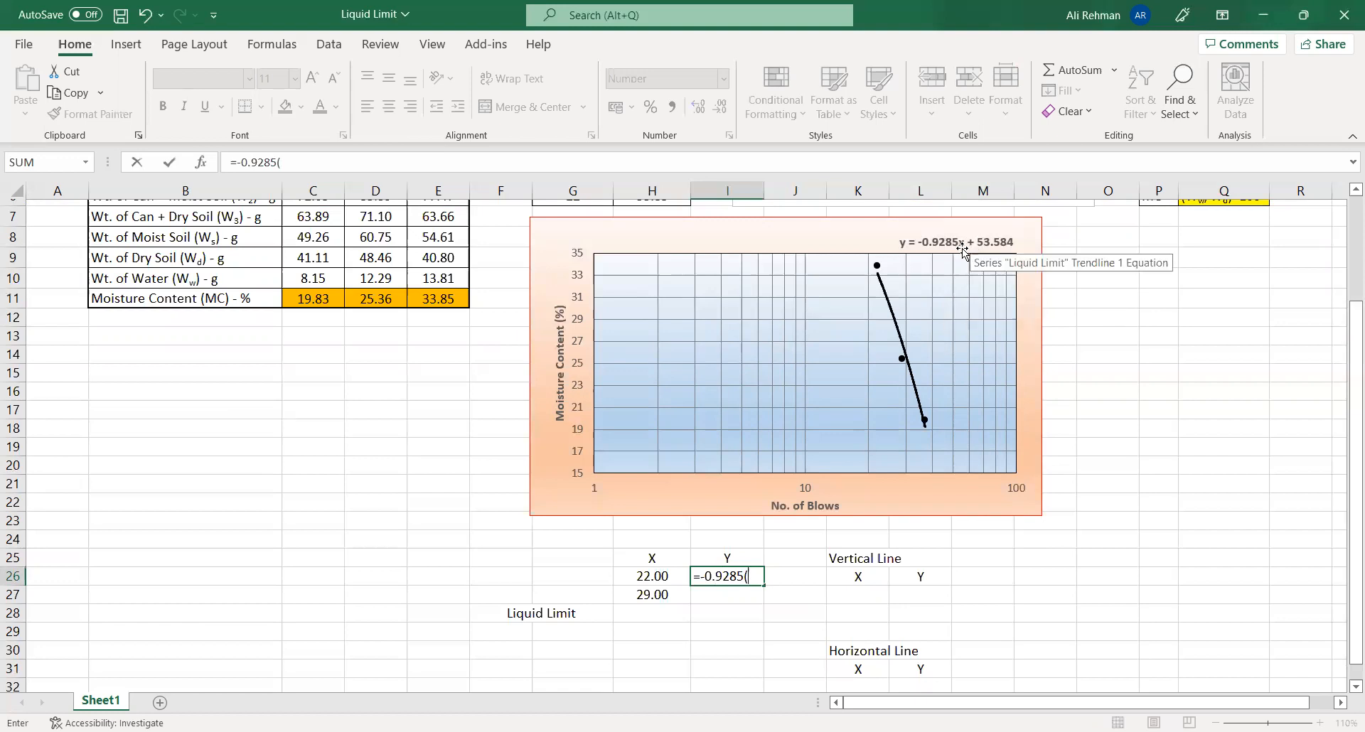
{"action": "left_click", "coordinate": [659, 578]}
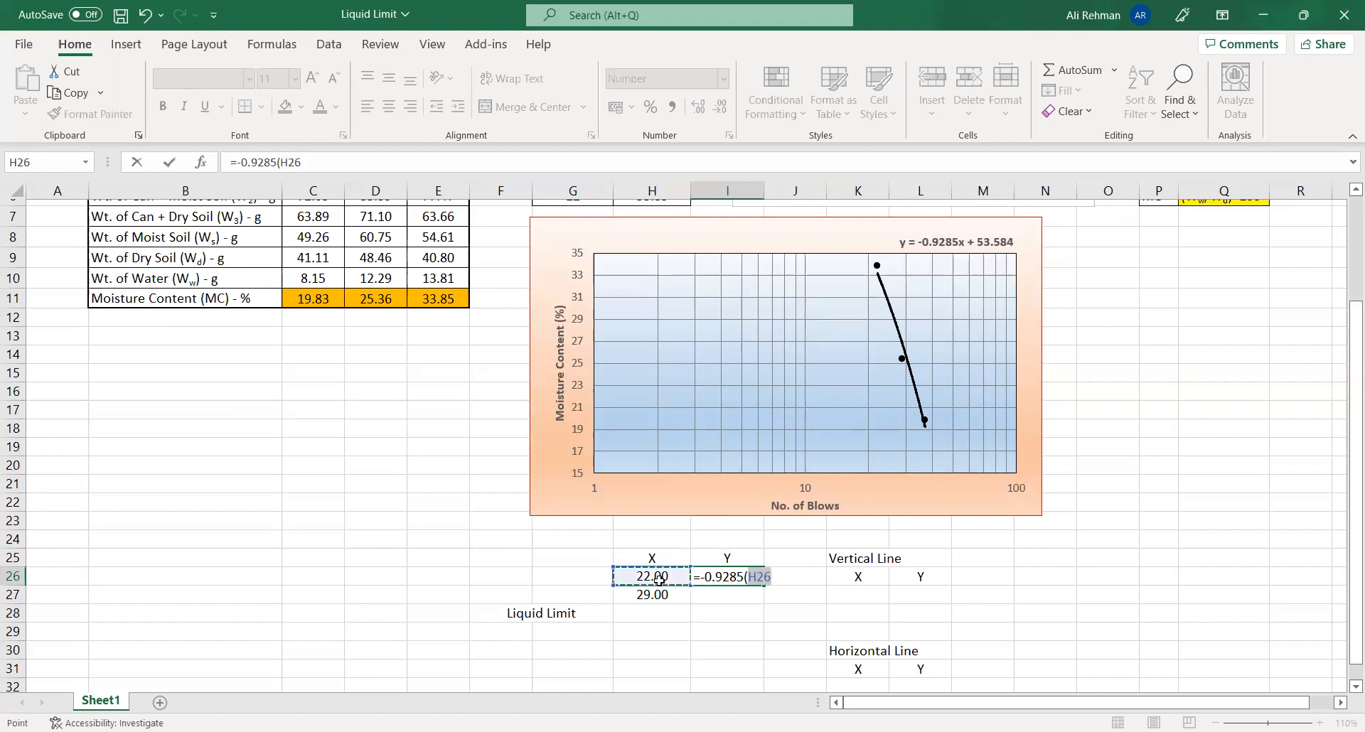
{"action": "type", "text": ")+53"}
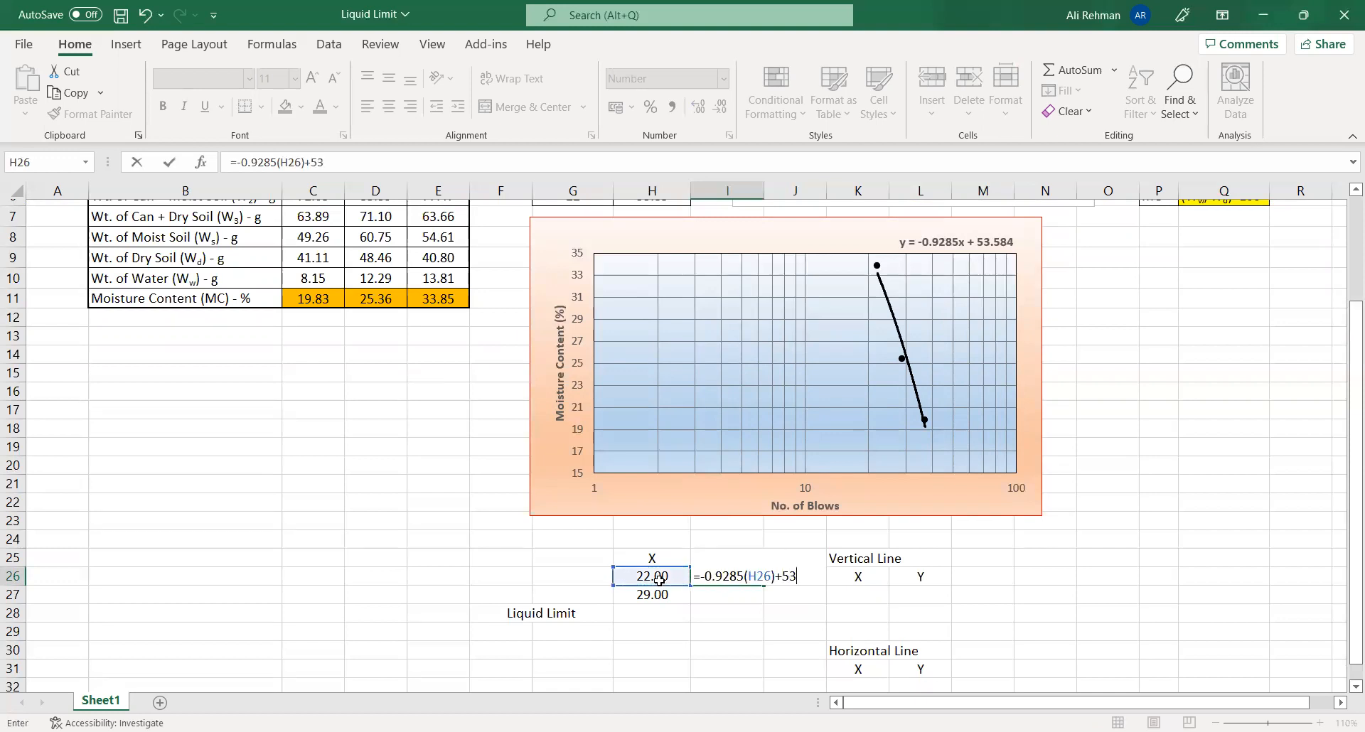
{"action": "type", "text": ".584"}
{"action": "key", "text": "Return"}
{"action": "key", "text": "Return"}
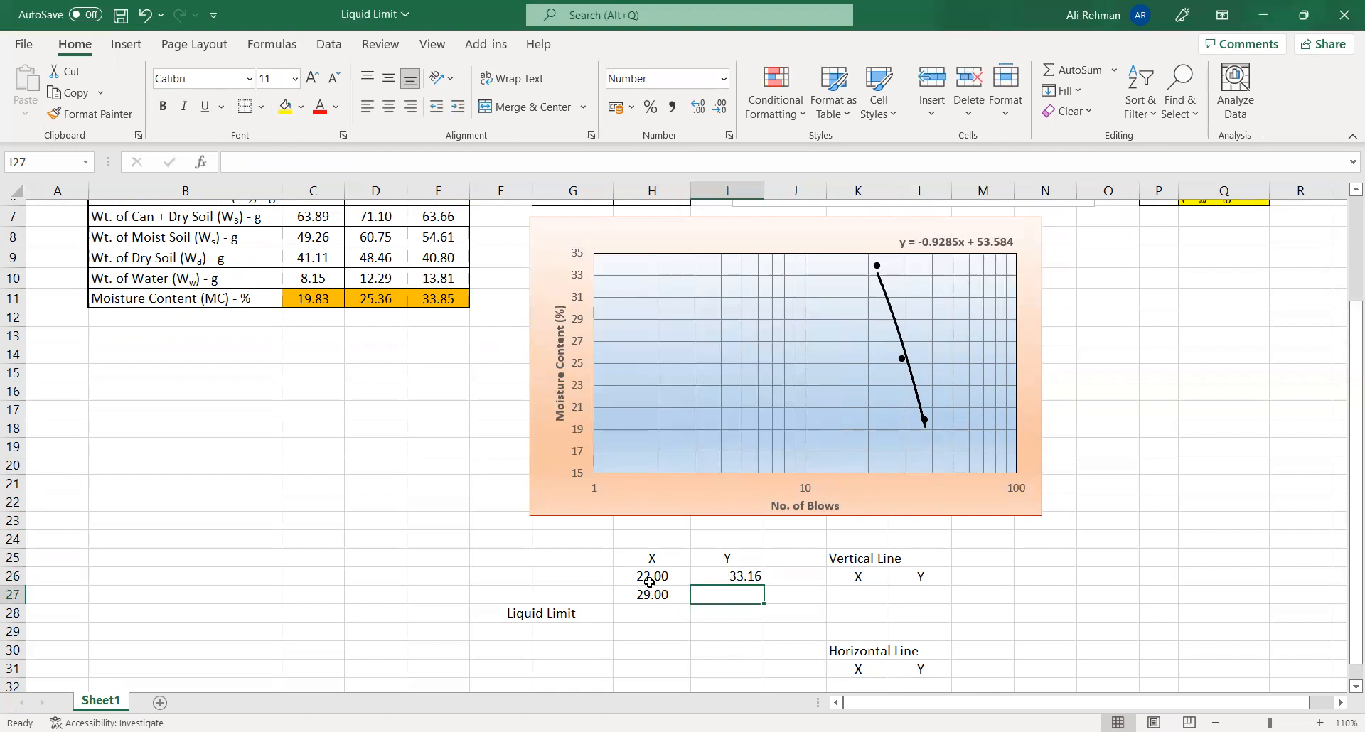
- Copy the trendline formula from I26 down to I27
{"action": "scroll", "coordinate": [649, 582], "scroll_direction": "up", "scroll_amount": 2}
{"action": "scroll", "coordinate": [944, 381], "scroll_direction": "down", "scroll_amount": 1}
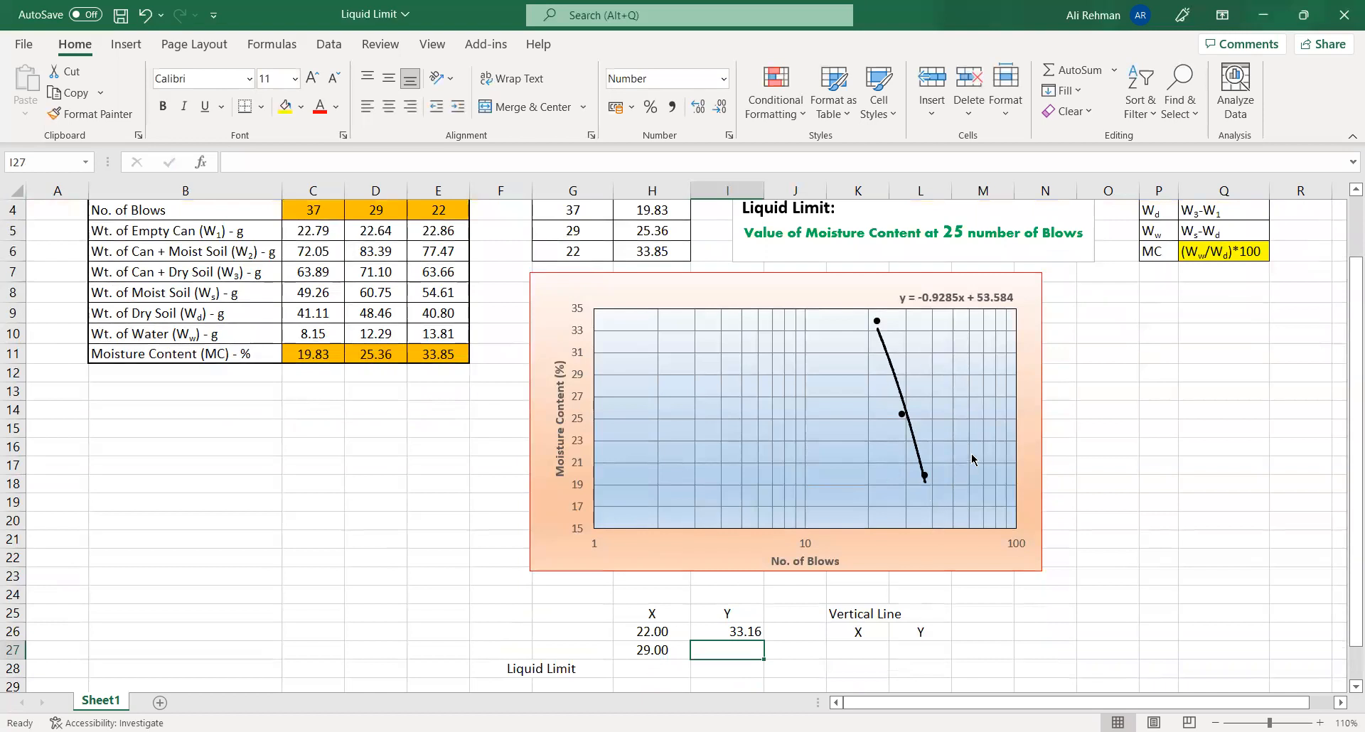
{"action": "scroll", "coordinate": [828, 456], "scroll_direction": "down", "scroll_amount": 3}
{"action": "left_click", "coordinate": [748, 465]}
{"action": "left_click_drag", "start_coordinate": [763, 475], "coordinate": [763, 492]}
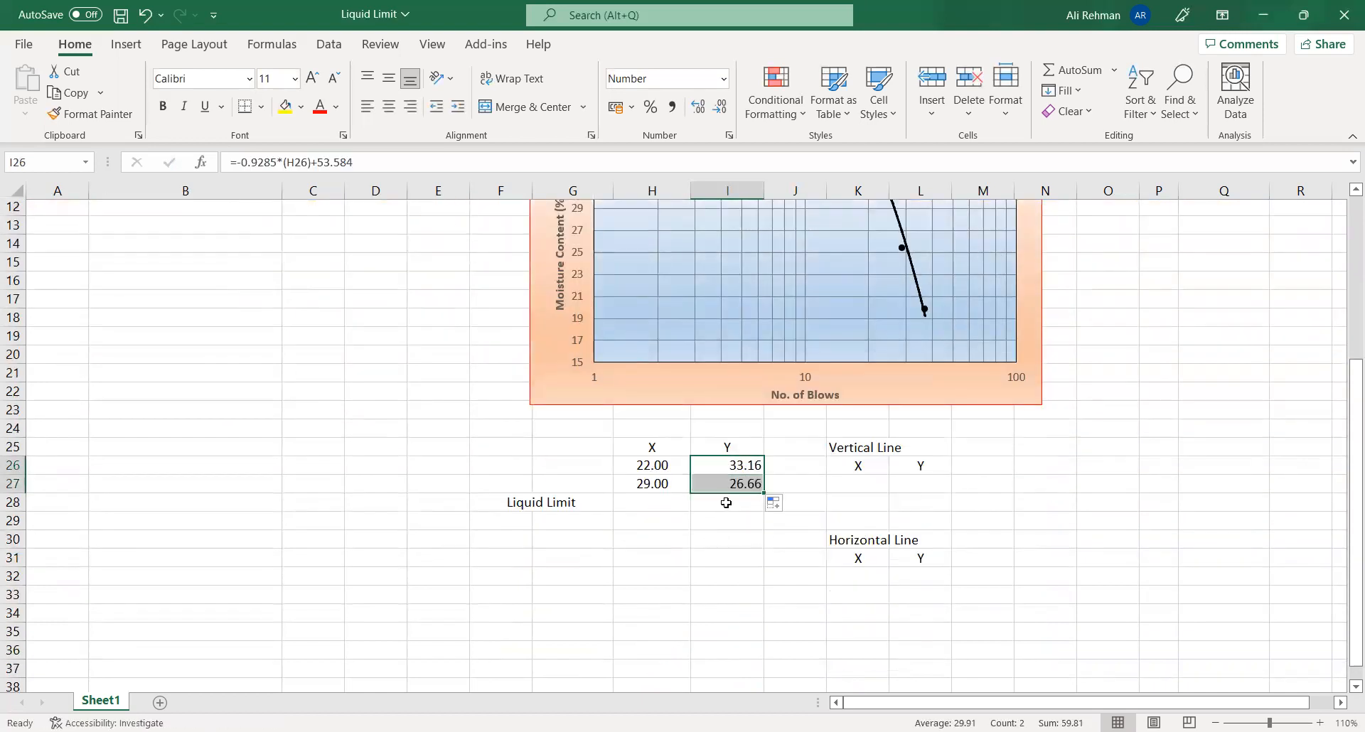
- Calculate the liquid limit at 25 blows in H28 with the formula =TREND(I26:I27,H26:H27,25)
{"action": "left_click", "coordinate": [649, 485]}
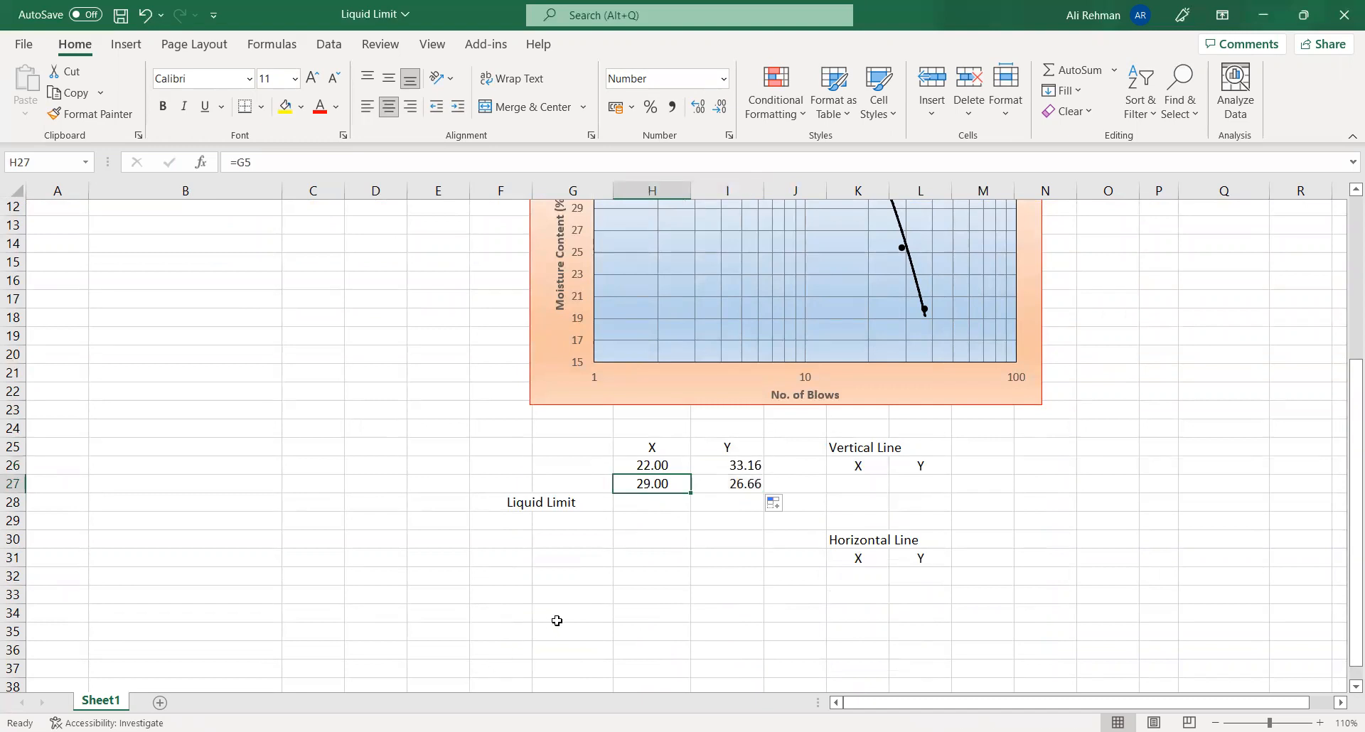
{"action": "left_click", "coordinate": [636, 506]}
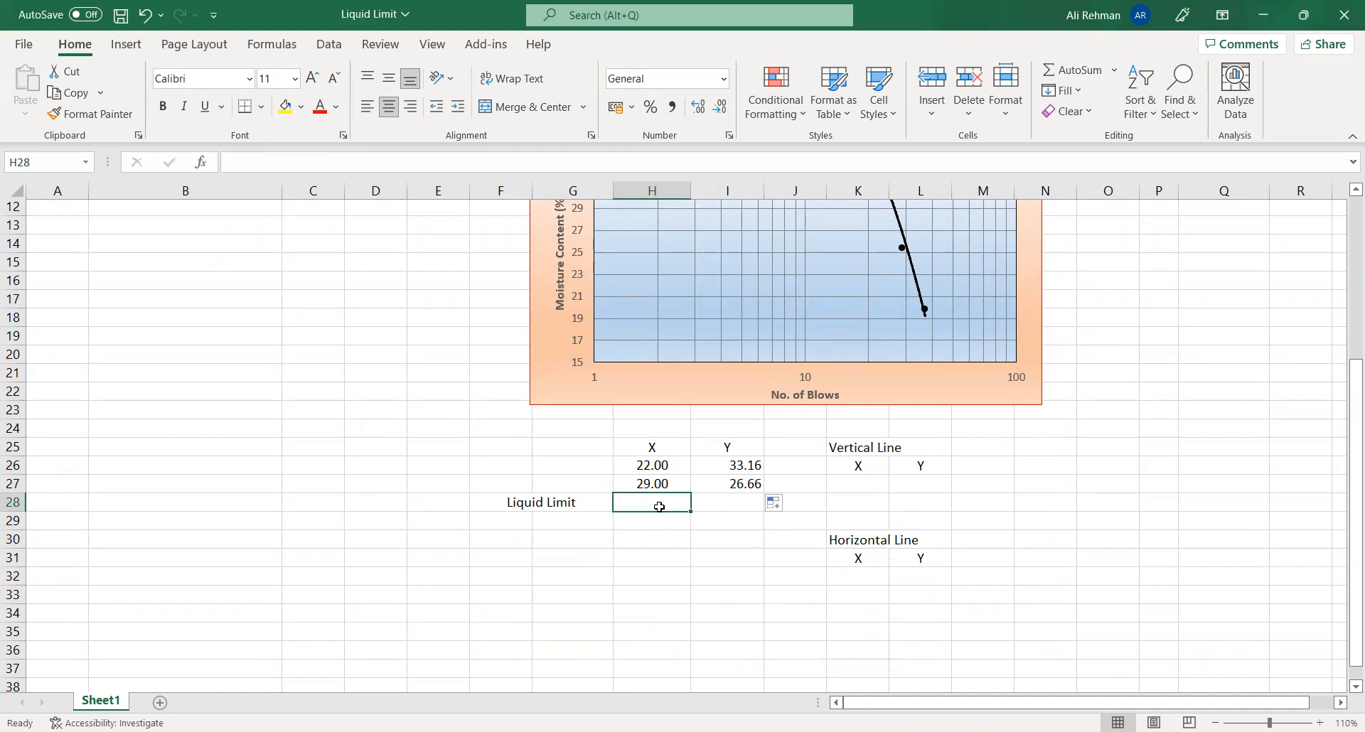
{"action": "type", "text": "="}
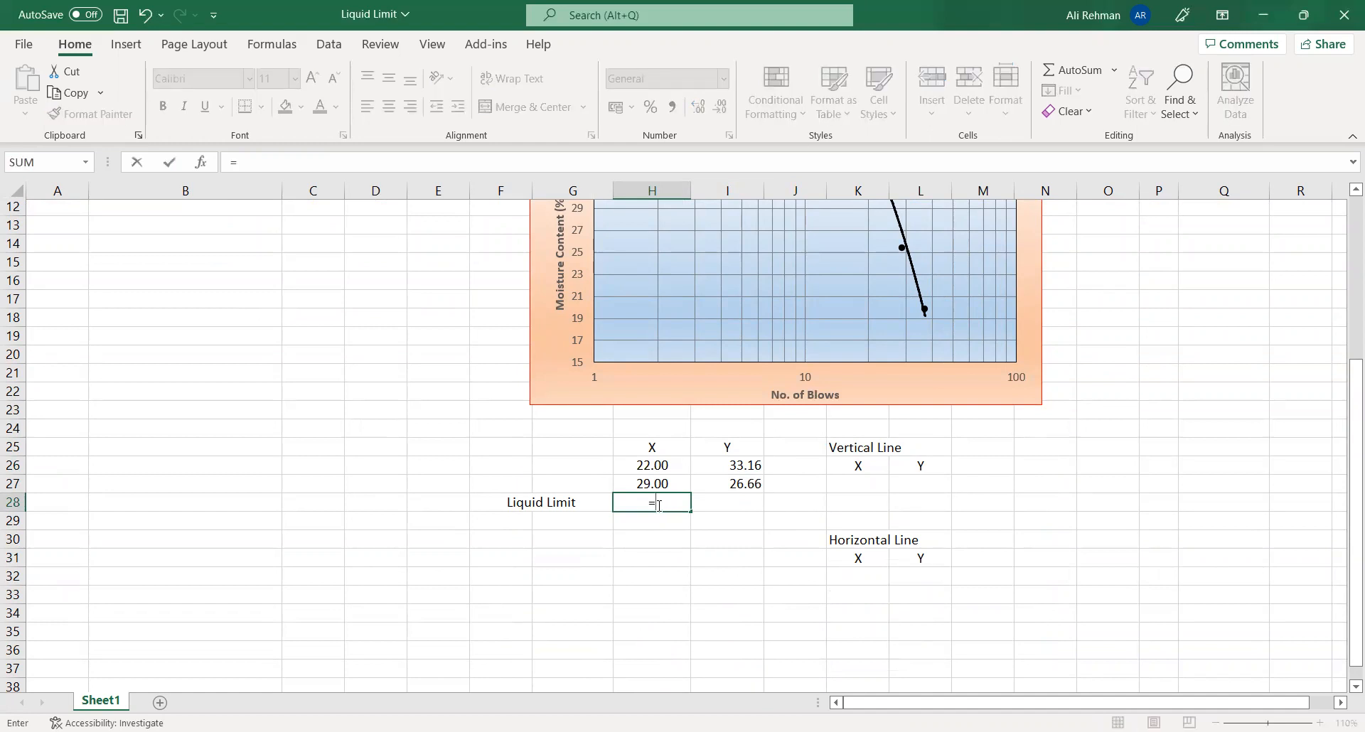
{"action": "type", "text": "Tr"}
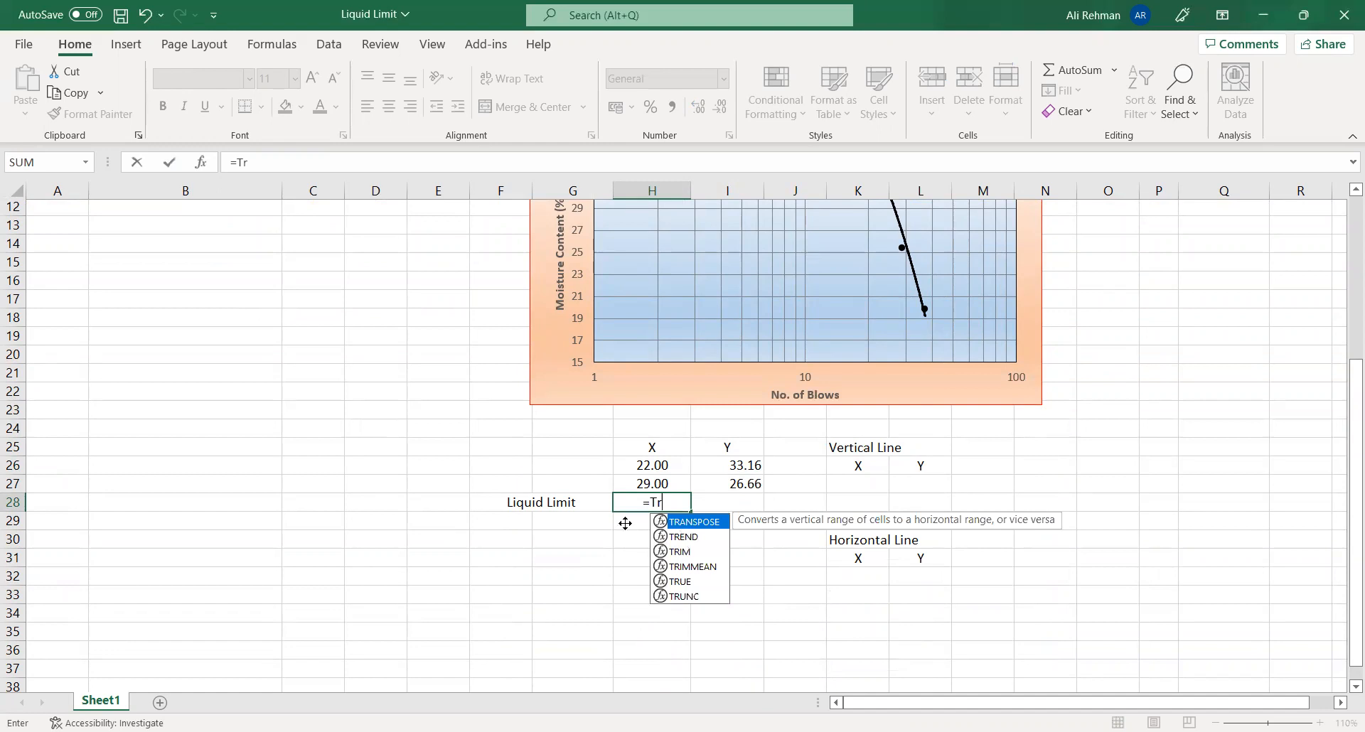
{"action": "double_click", "coordinate": [681, 536]}
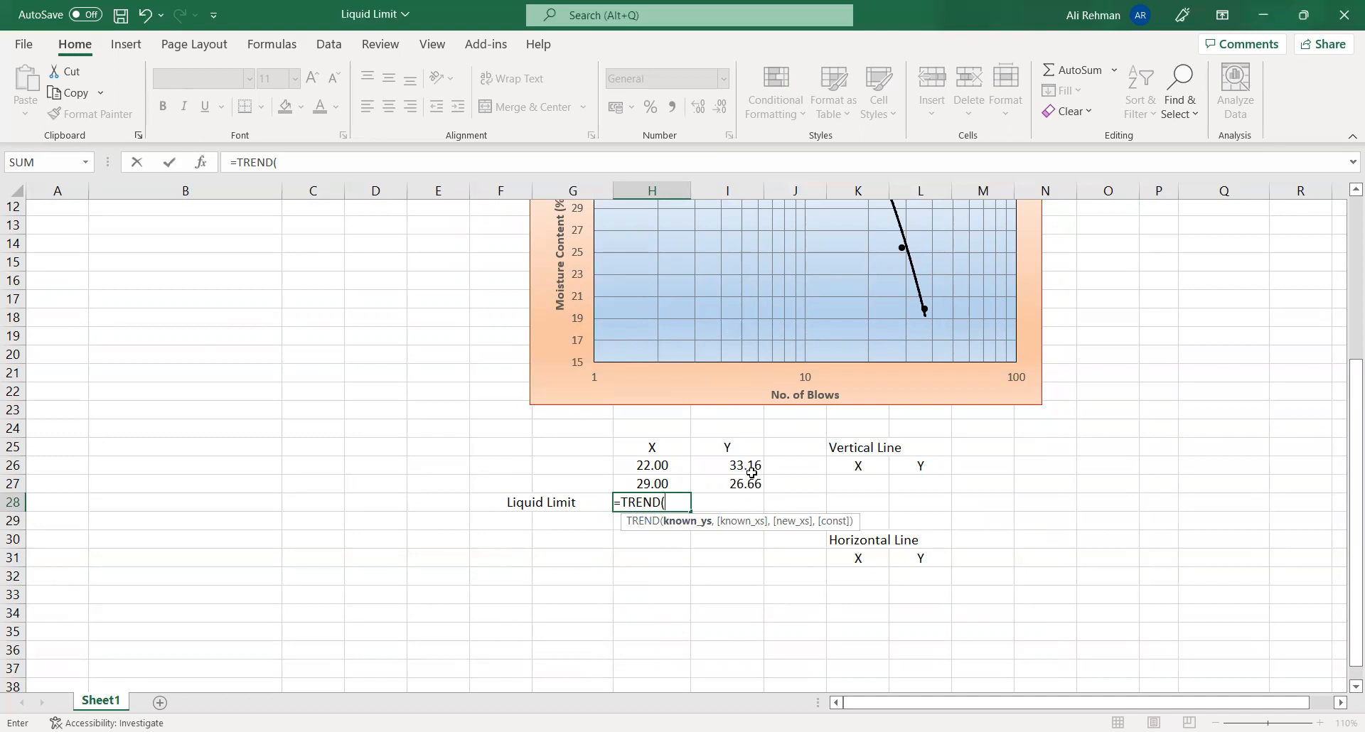
{"action": "left_click_drag", "start_coordinate": [748, 464], "coordinate": [736, 522]}
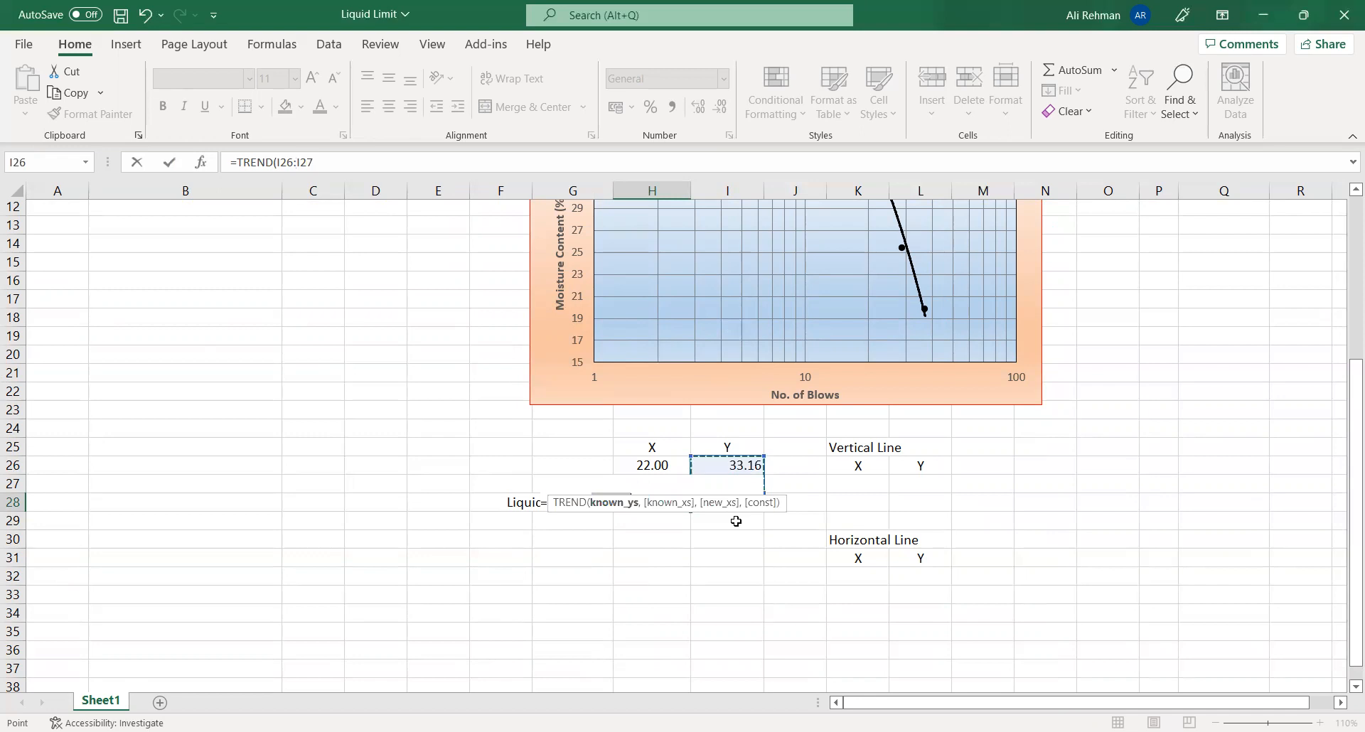
{"action": "type", "text": ","}
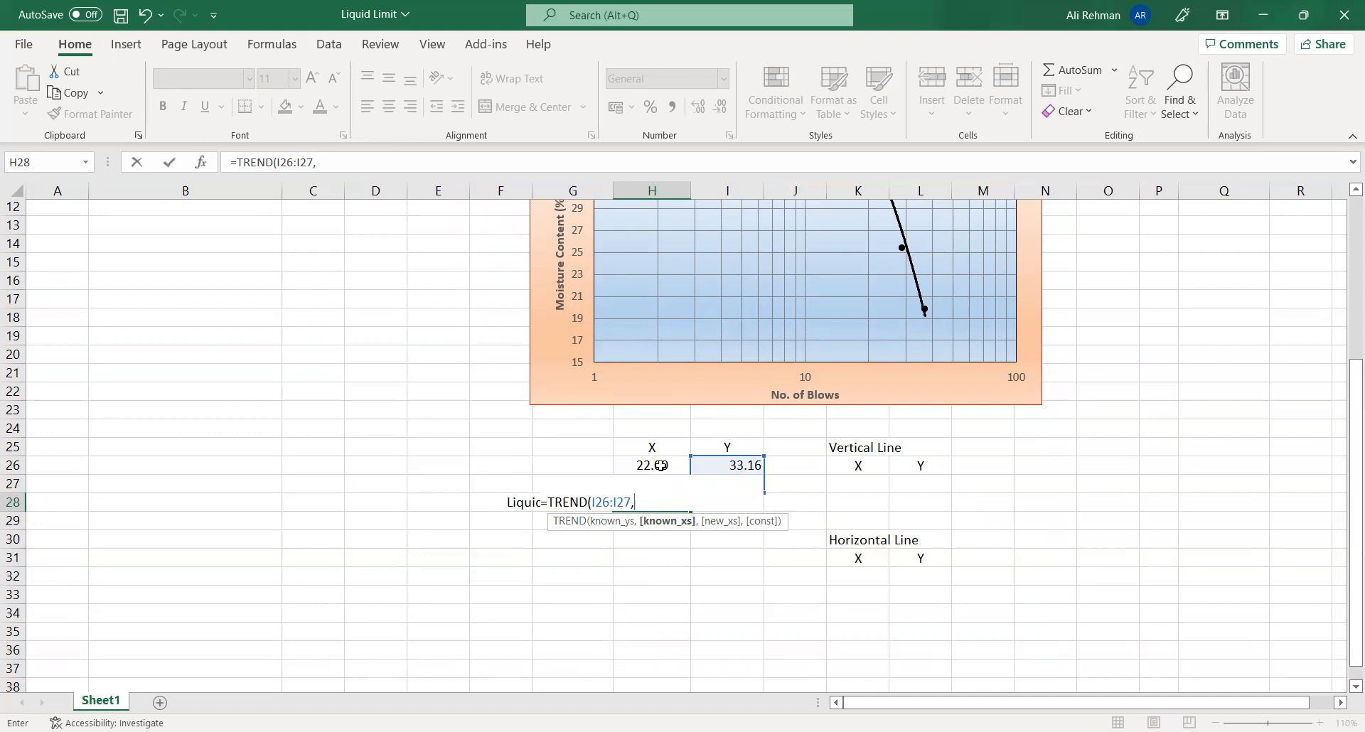
{"action": "left_click_drag", "start_coordinate": [661, 465], "coordinate": [662, 484]}
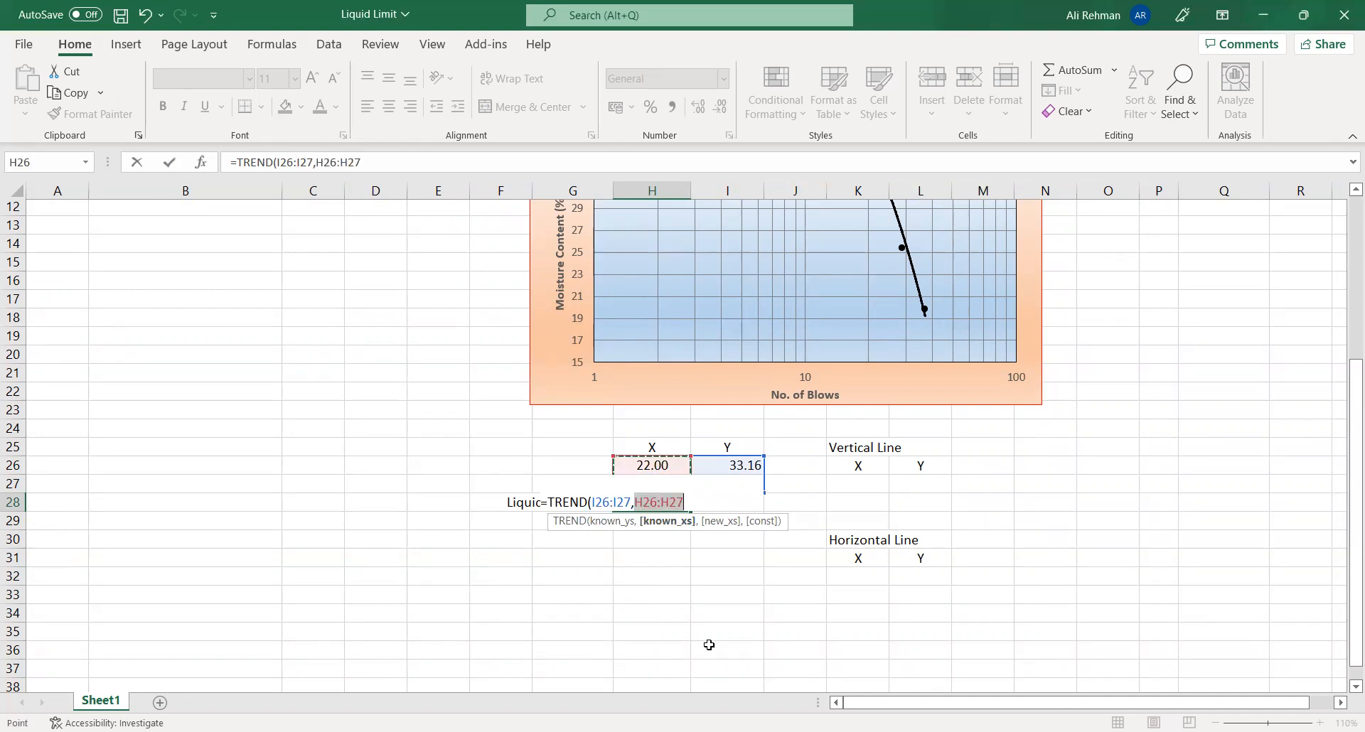
{"action": "type", "text": ",25"}
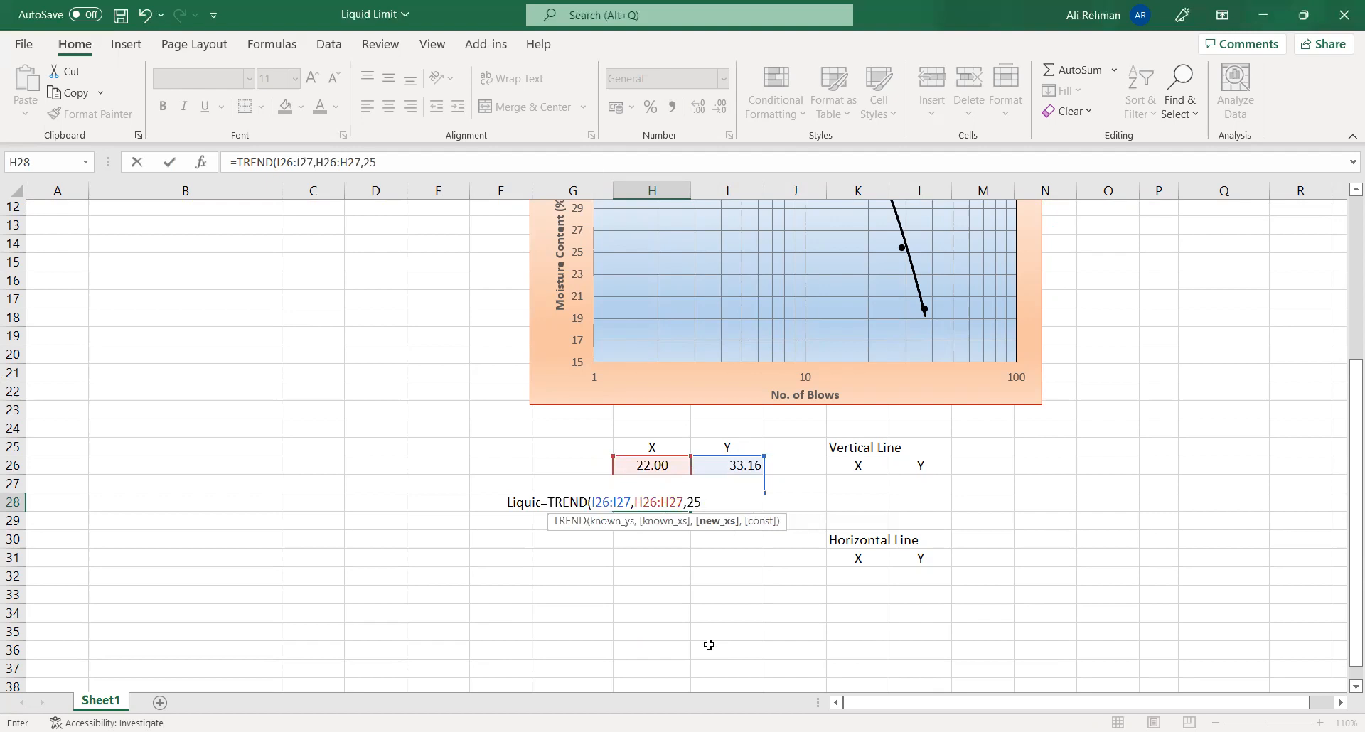
{"action": "type", "text": ")"}
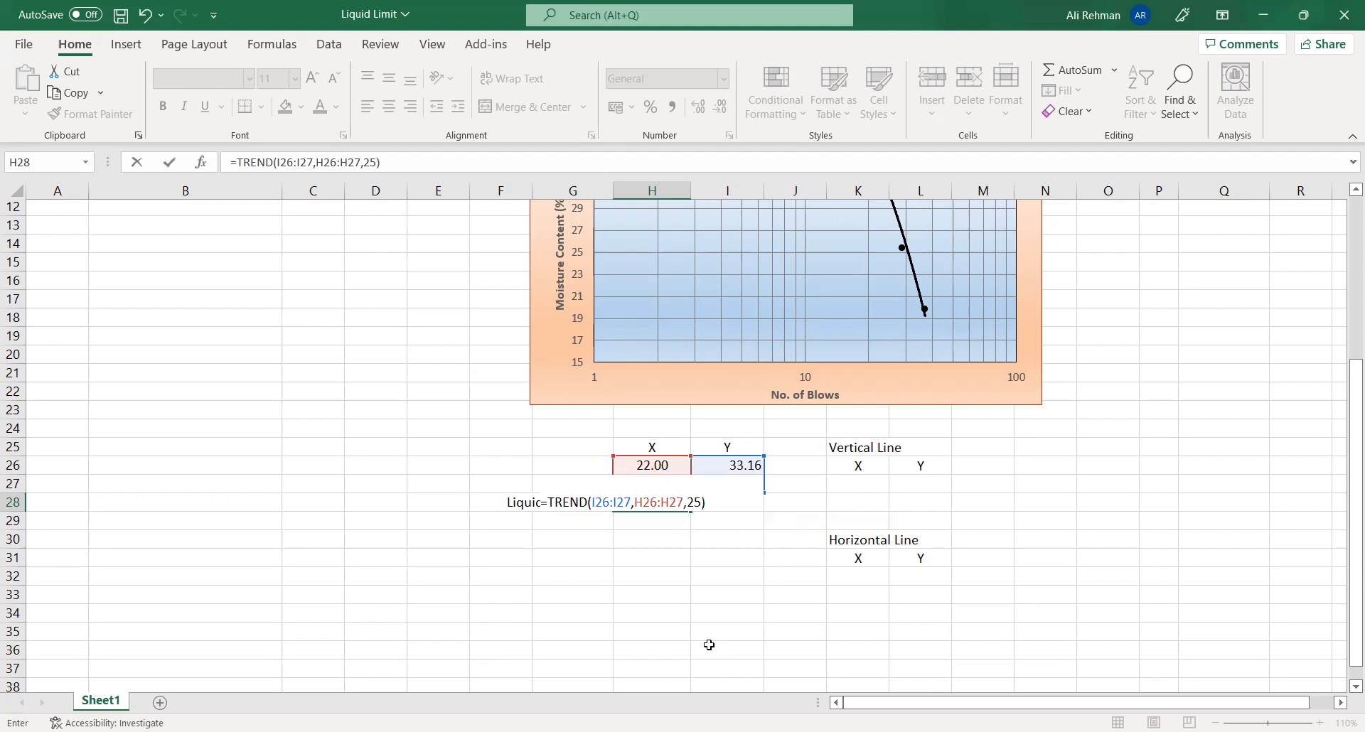
{"action": "key", "text": "Return"}
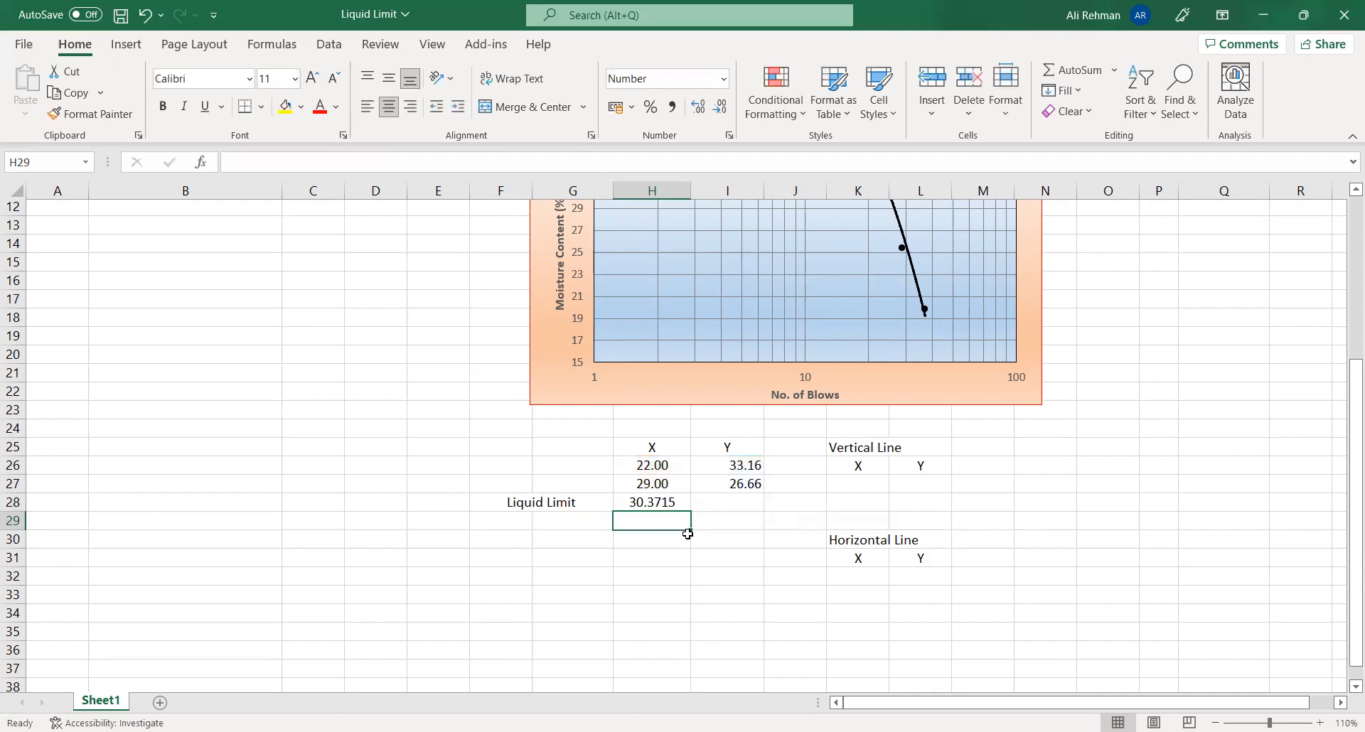
- Make the liquid limit value in H28 bold and format it as a number with two decimals
{"action": "left_click", "coordinate": [663, 499]}
{"action": "left_click", "coordinate": [162, 106]}
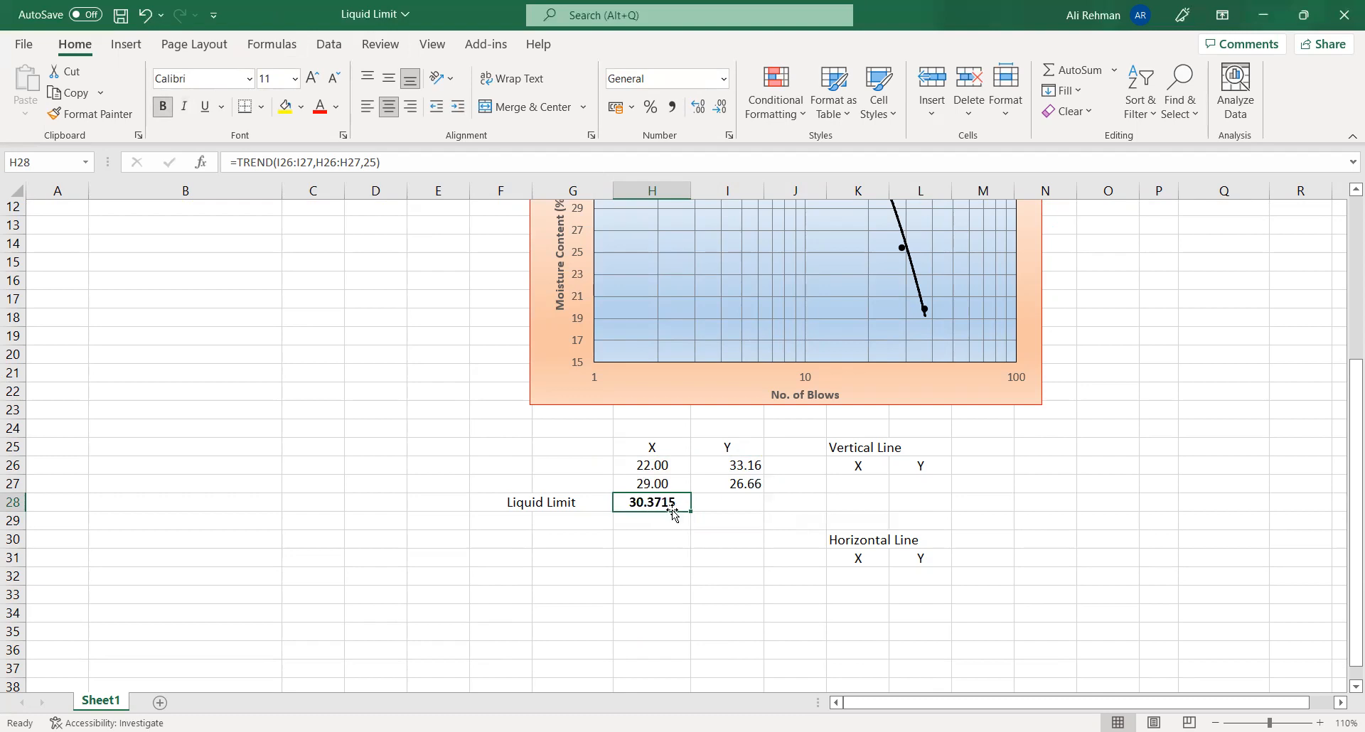
{"action": "left_click", "coordinate": [722, 106]}
{"action": "left_click", "coordinate": [723, 108]}
- Highlight the Liquid Limit label and its value in F28:H28 with a yellow fill
{"action": "left_click", "coordinate": [583, 503]}
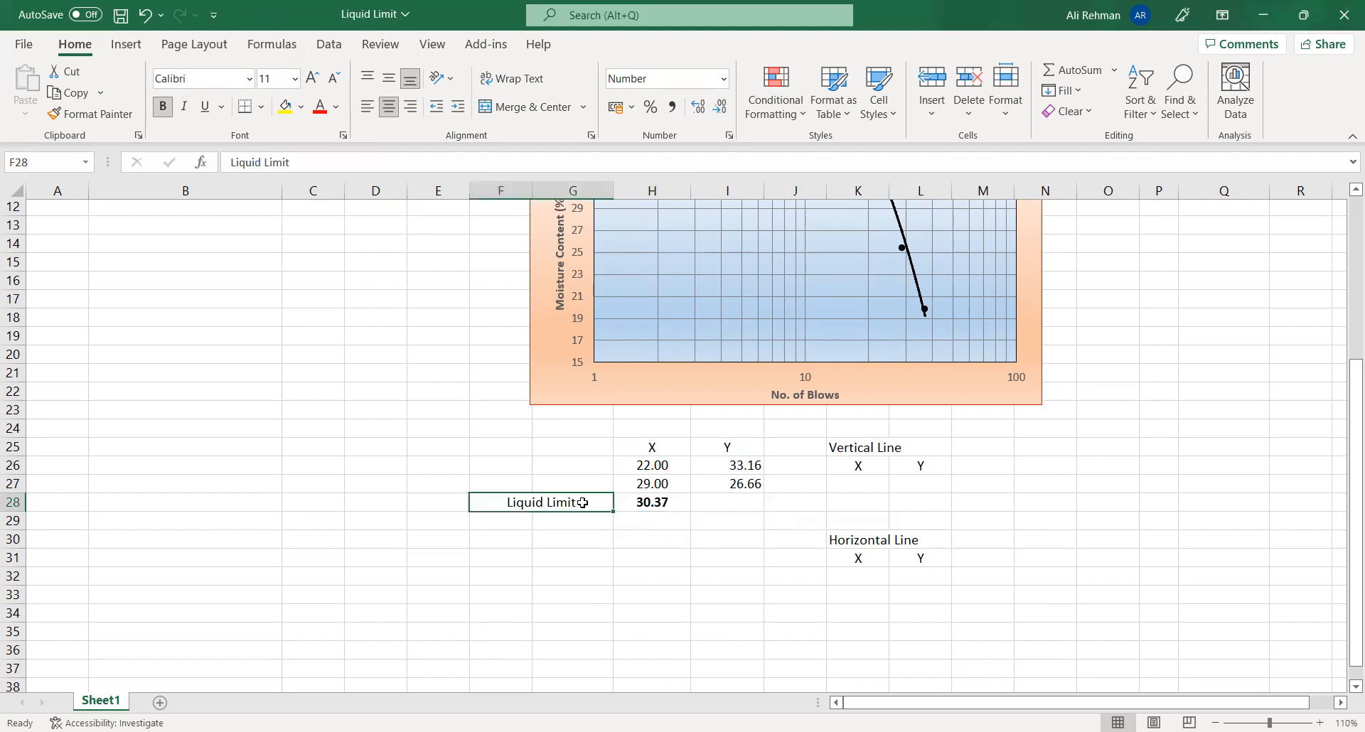
{"action": "left_click_drag", "start_coordinate": [583, 502], "coordinate": [652, 502]}
{"action": "left_click", "coordinate": [285, 107]}
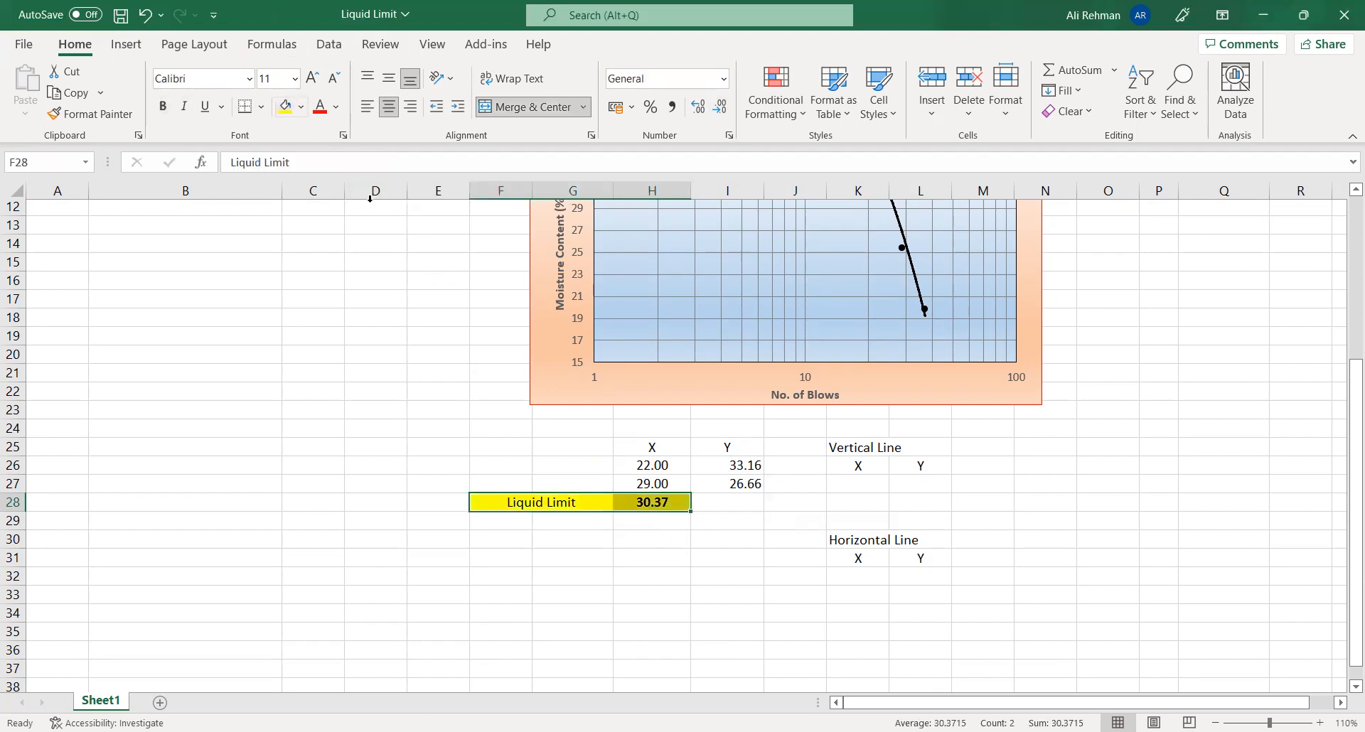
{"action": "left_click", "coordinate": [582, 573]}
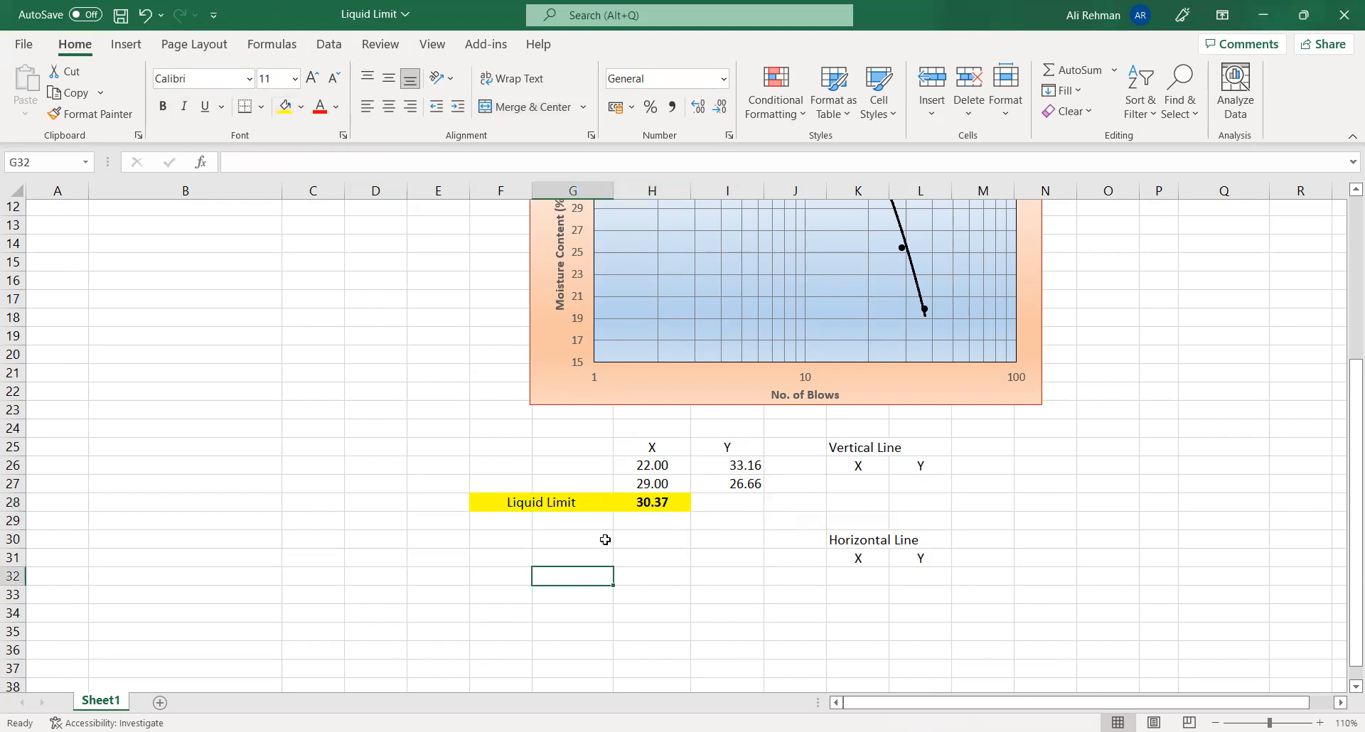
- Try drawing an arrow about 4.1 cm high on the chart from the No. of Blows axis up to the trendline
{"action": "scroll", "coordinate": [1216, 525], "scroll_direction": "up", "scroll_amount": 2}
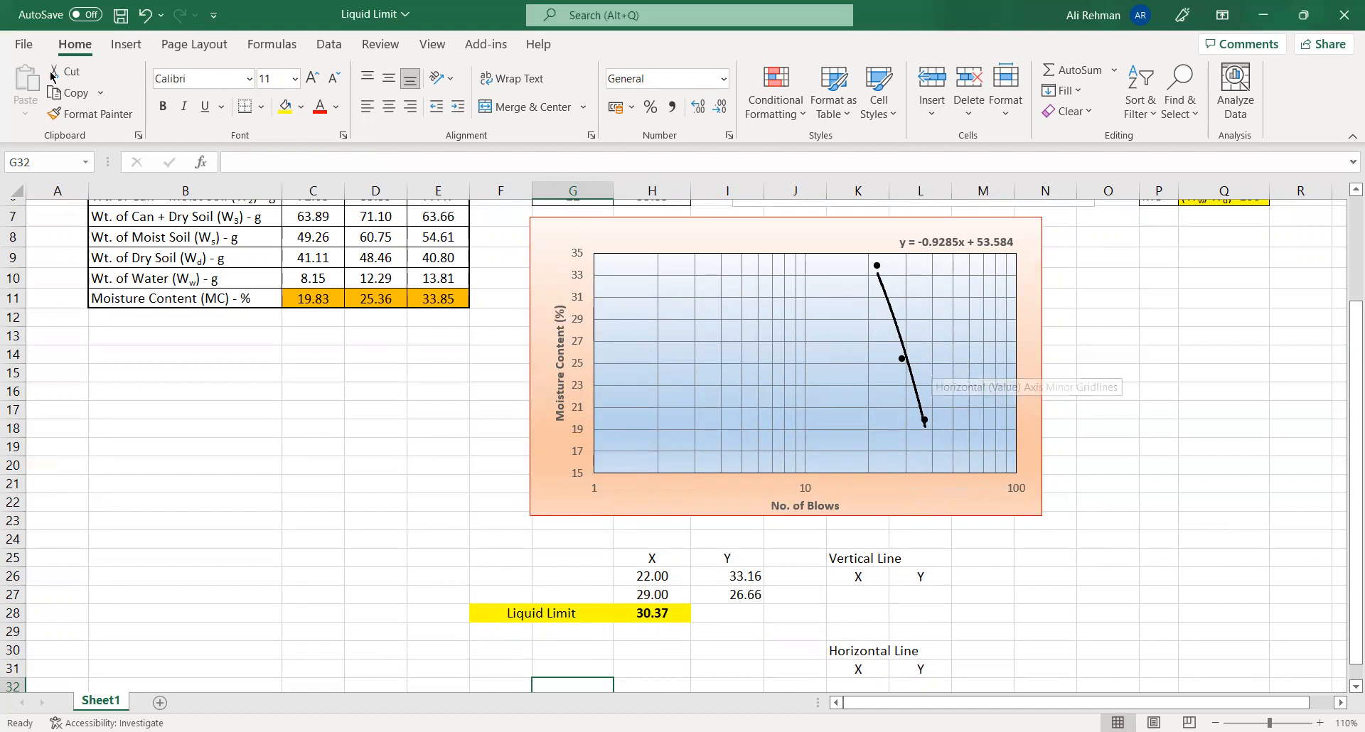
{"action": "left_click", "coordinate": [126, 44]}
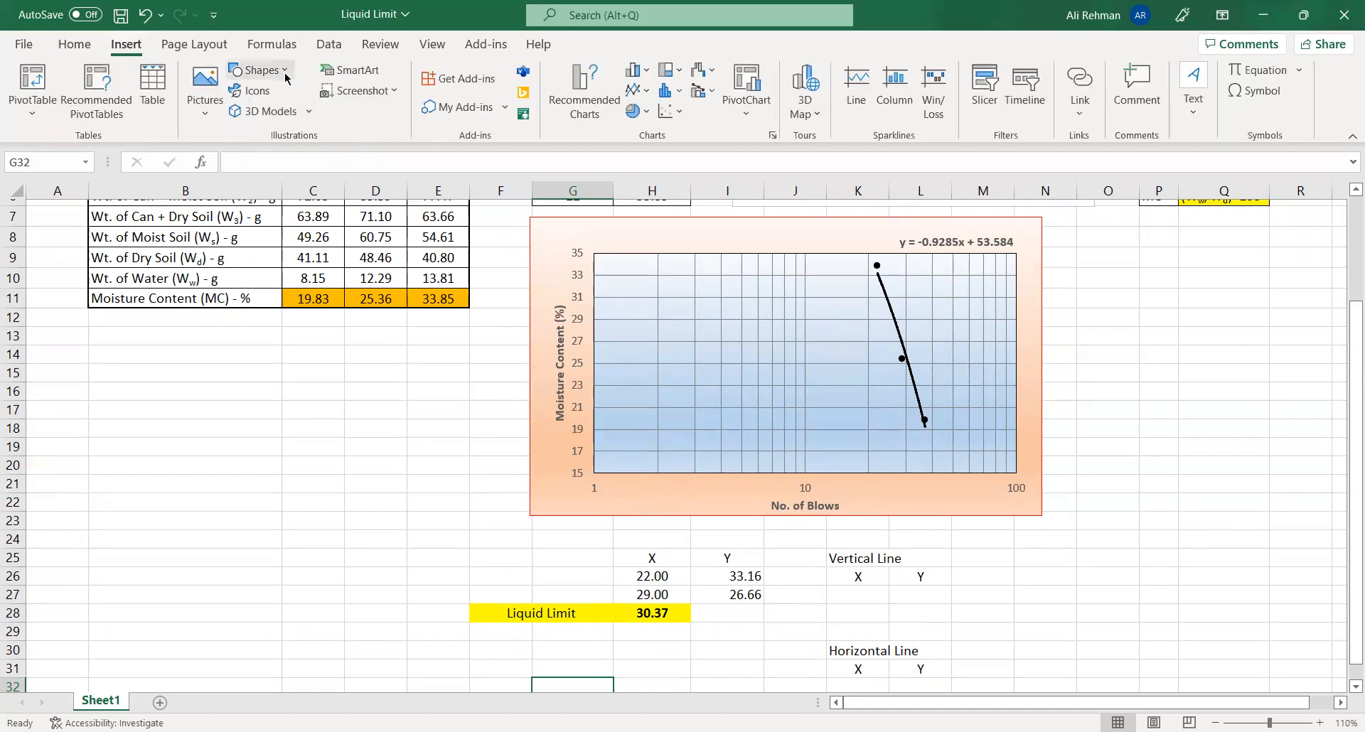
{"action": "left_click", "coordinate": [262, 70]}
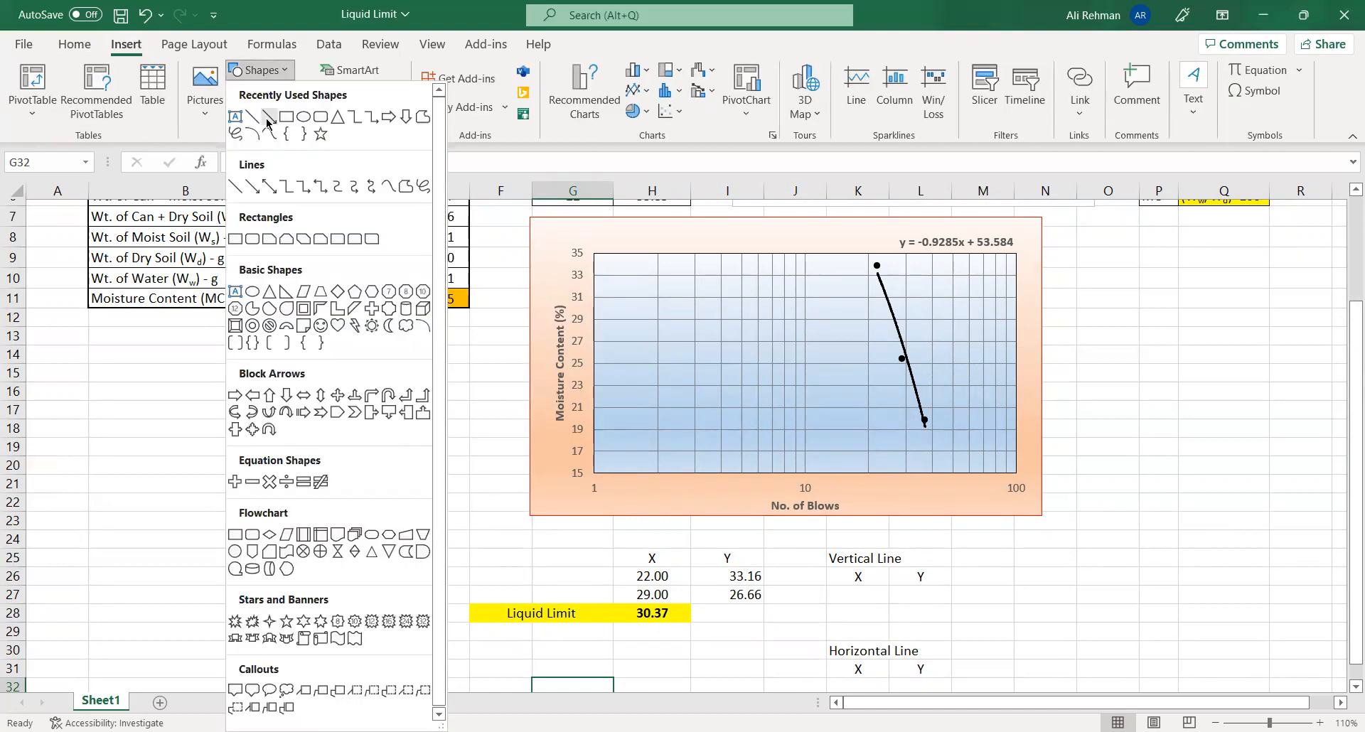
{"action": "left_click", "coordinate": [269, 120]}
{"action": "left_click_drag", "start_coordinate": [899, 475], "coordinate": [893, 326]}
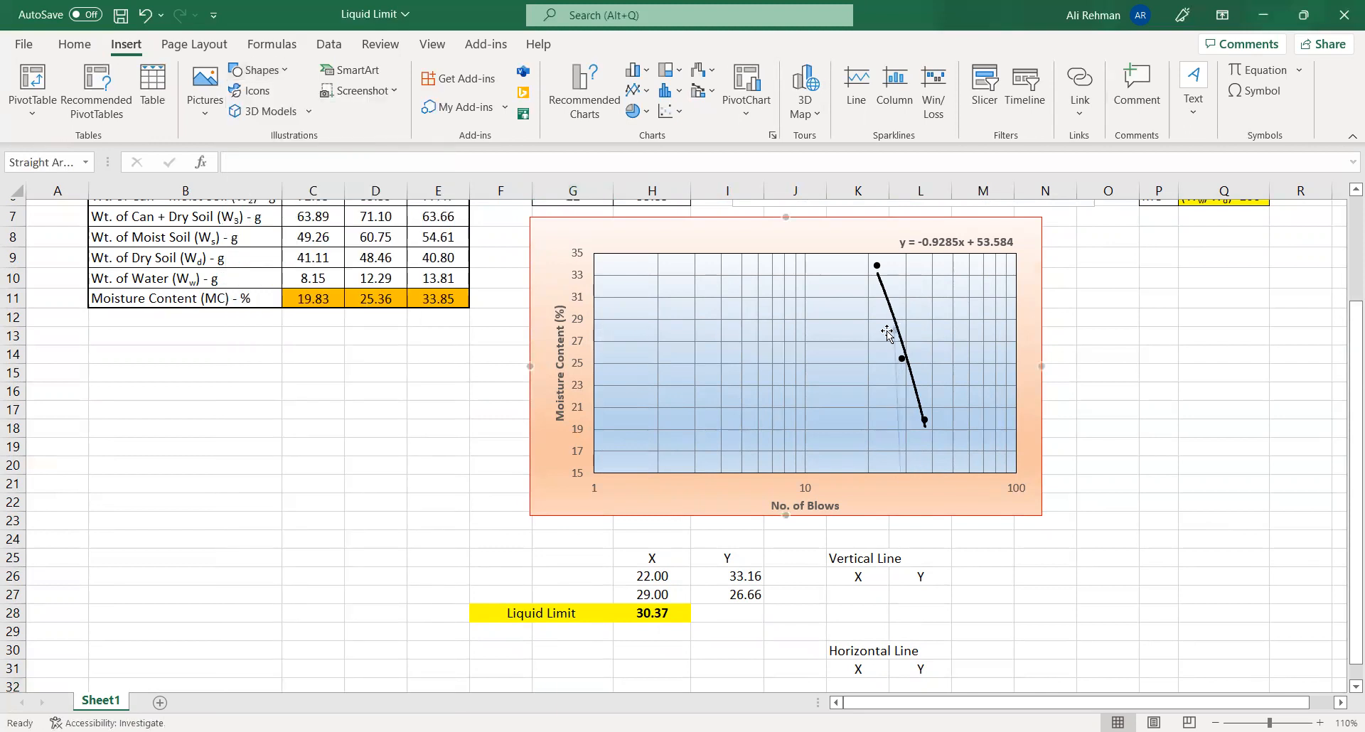
{"action": "left_click", "coordinate": [265, 91]}
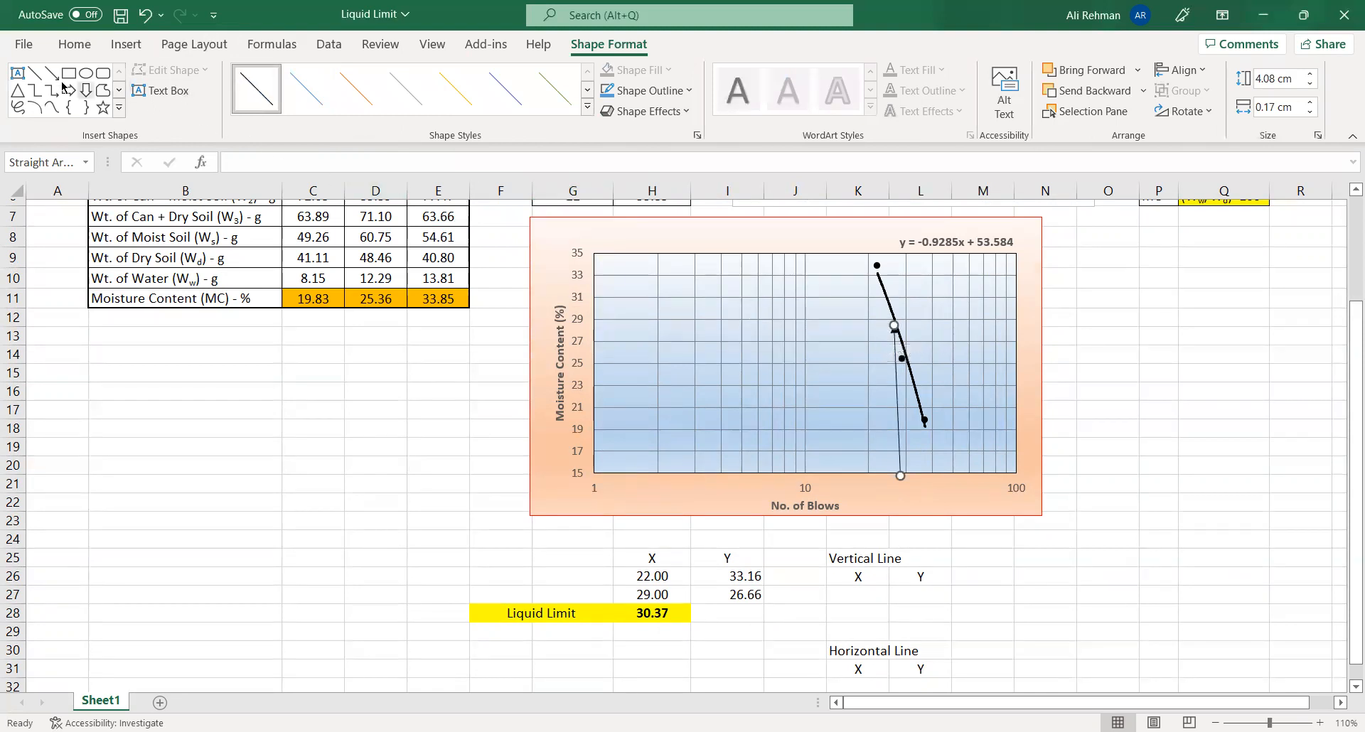
- Try a horizontal line about 8 cm long from the trendline to the Moisture Content axis, and undo both drawn shapes
{"action": "left_click", "coordinate": [34, 72]}
{"action": "left_click_drag", "start_coordinate": [794, 329], "coordinate": [591, 326]}
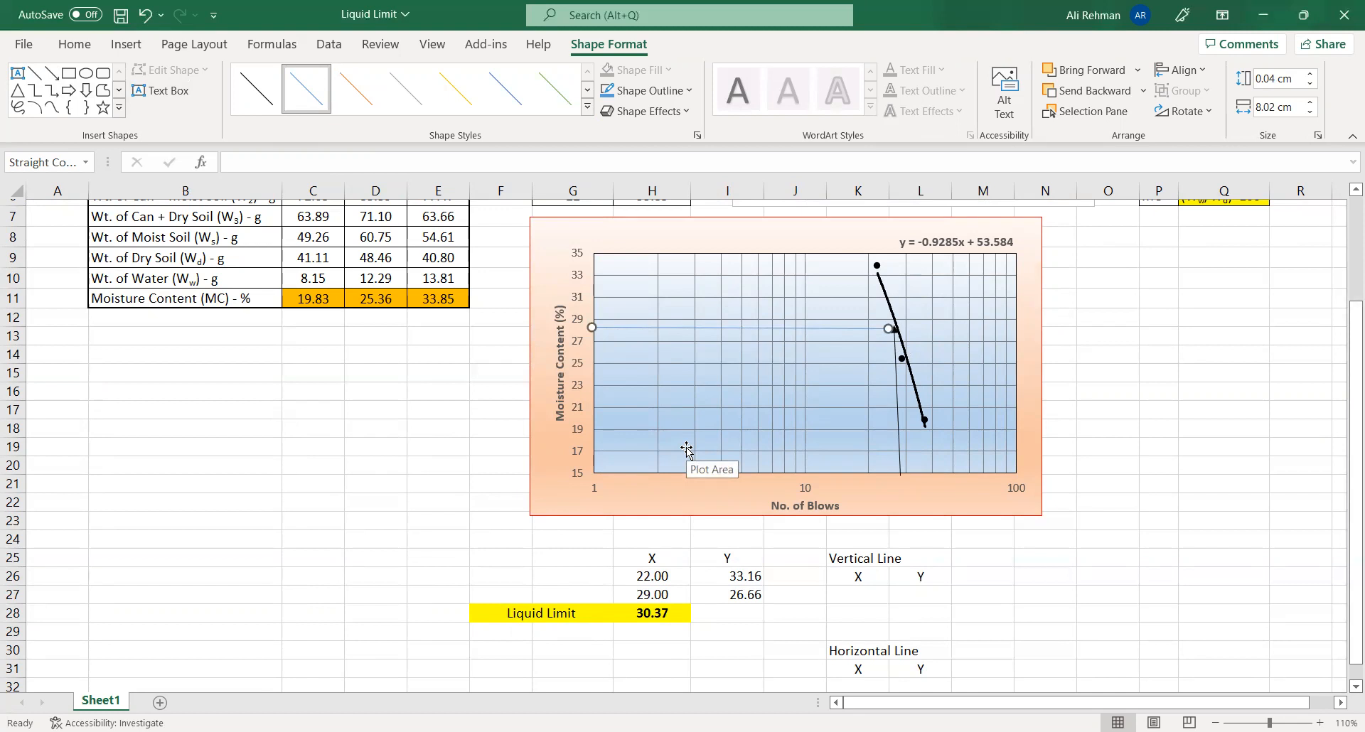
{"action": "key", "text": "ctrl+z"}
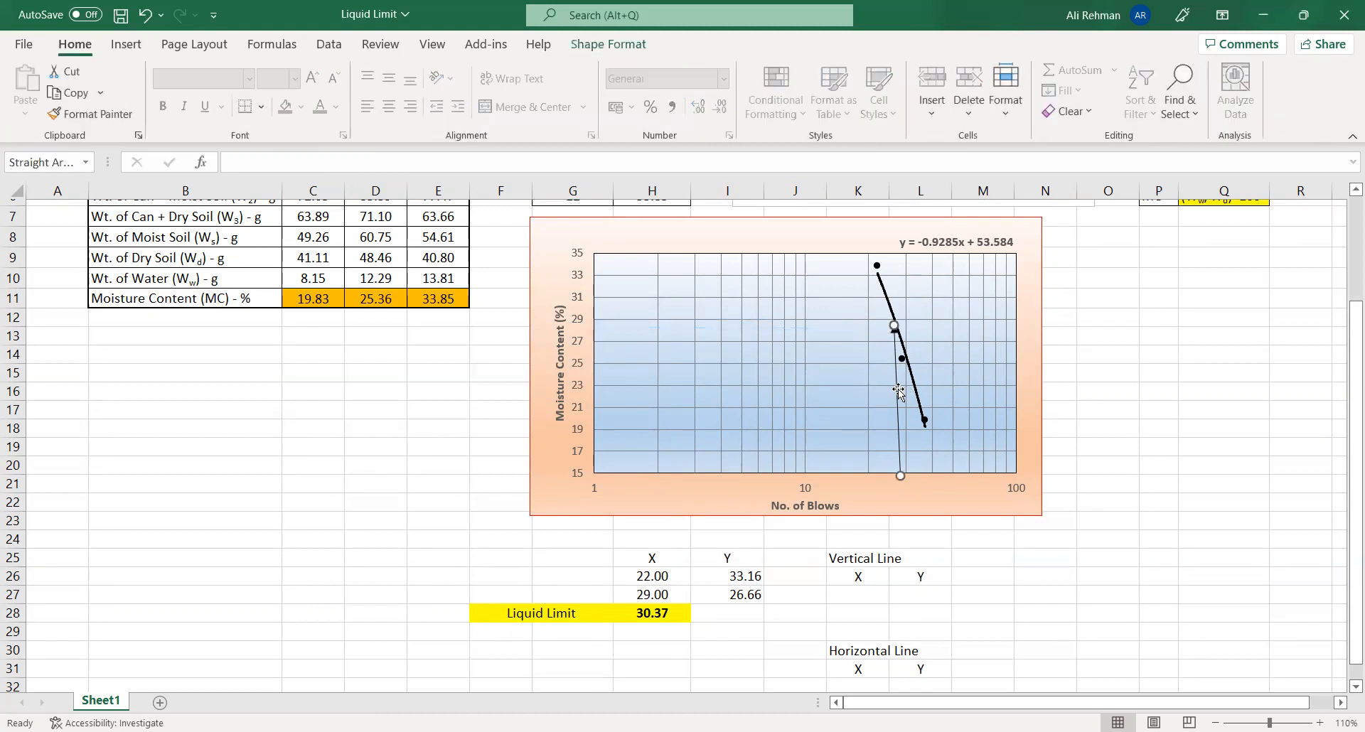
{"action": "key", "text": "ctrl+z"}
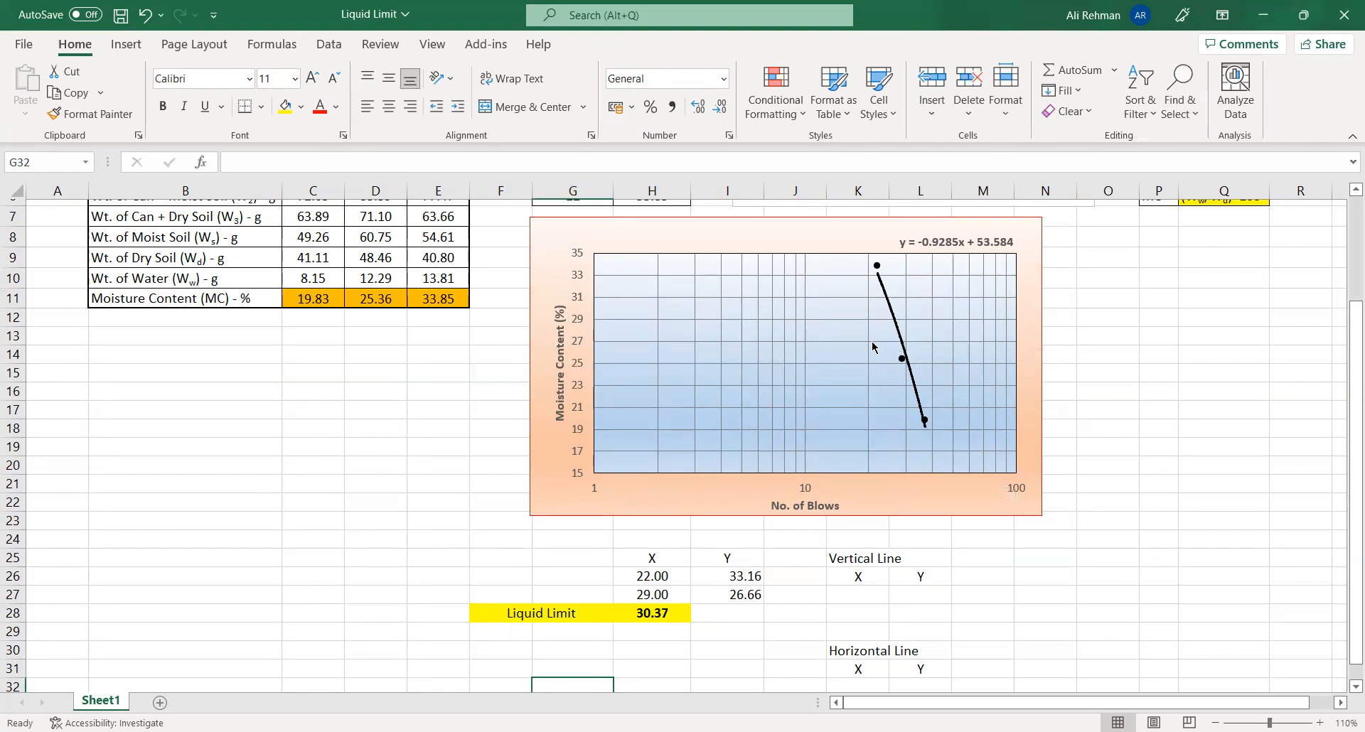
- Draw a near-vertical straight line about 4.6 cm long on the chart, reaching down past the No. of Blows axis
{"action": "left_click", "coordinate": [126, 44]}
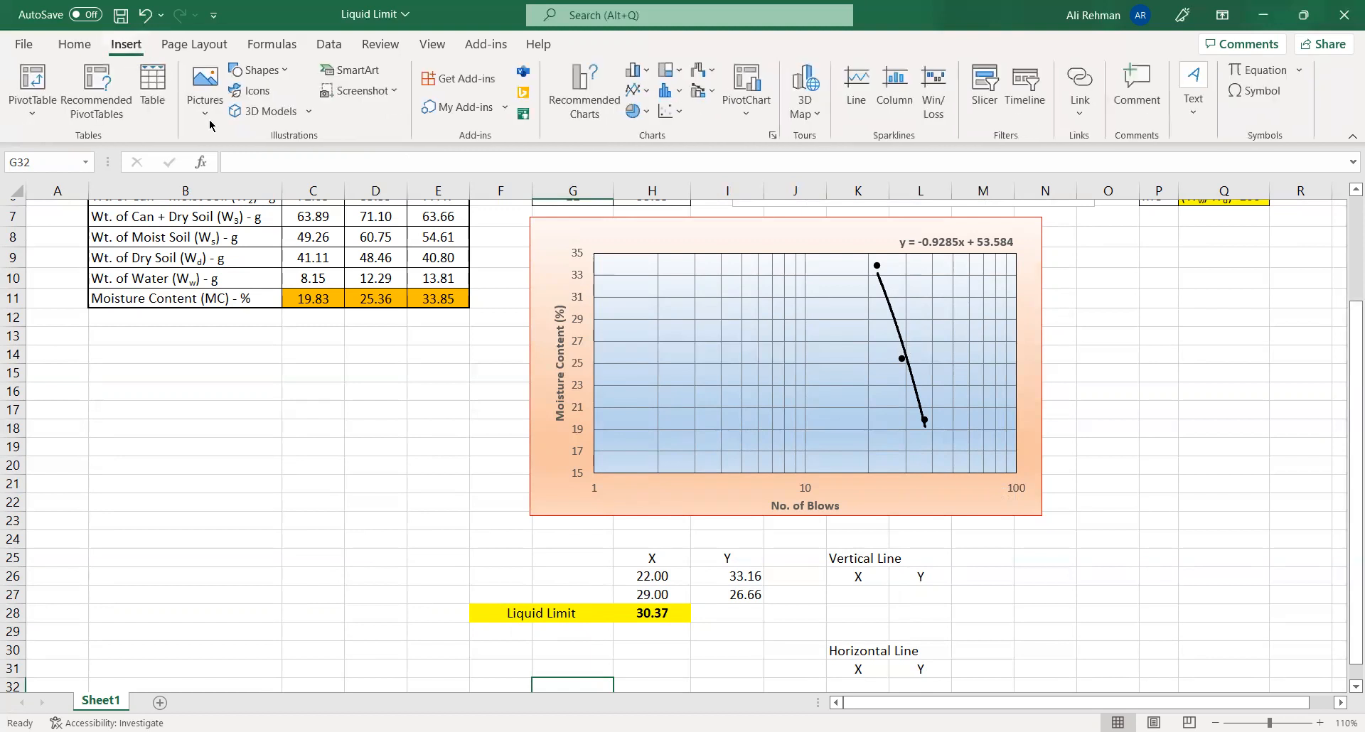
{"action": "left_click", "coordinate": [257, 70]}
{"action": "left_click", "coordinate": [251, 116]}
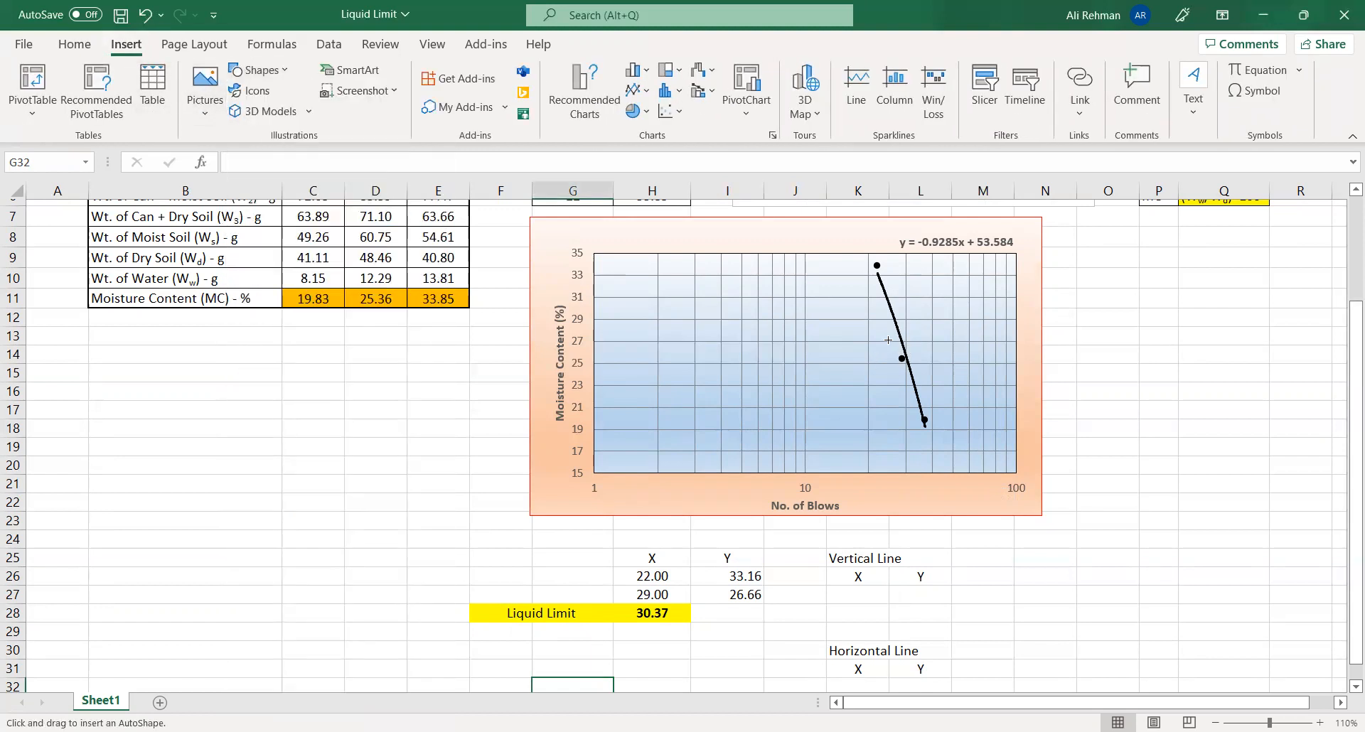
{"action": "left_click_drag", "start_coordinate": [882, 356], "coordinate": [886, 493]}
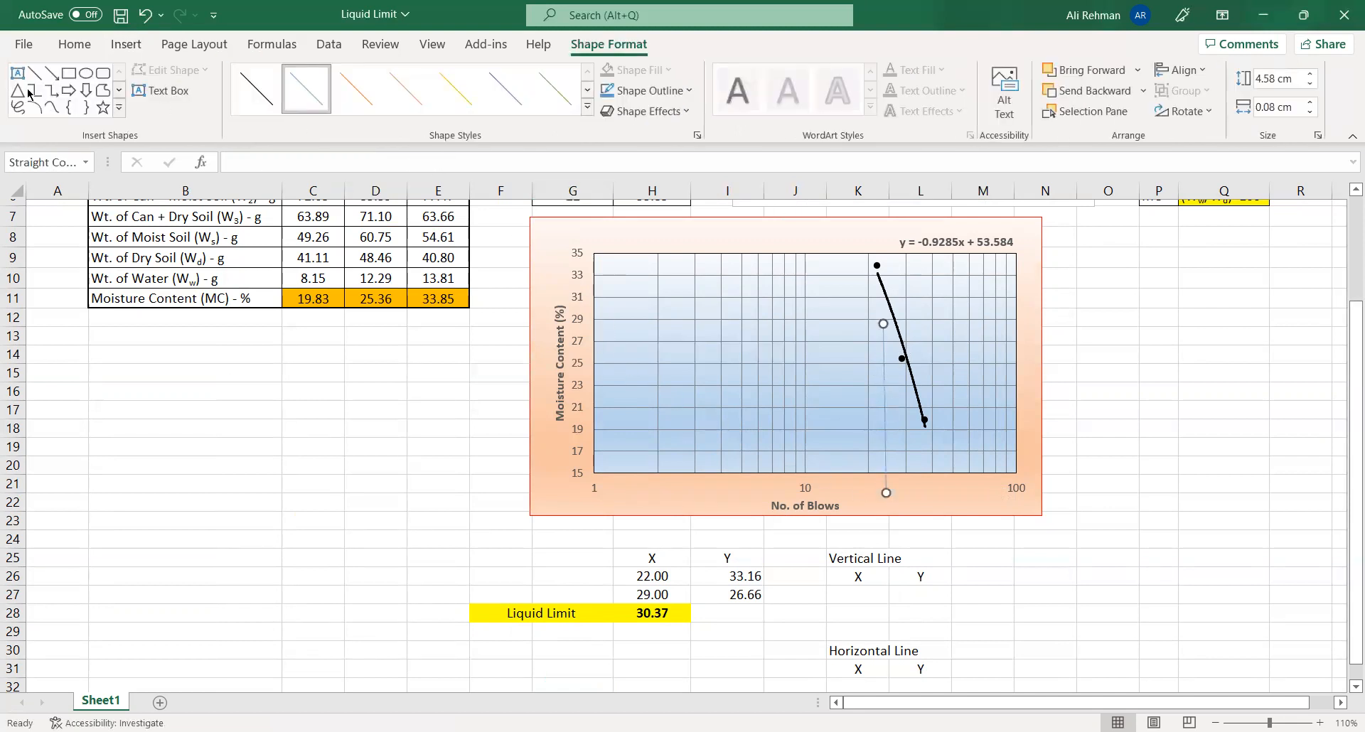
- Draw a horizontal line about 6.8 cm long from the Moisture Content axis, and move the vertical line so its upper end meets the trendline
{"action": "left_click", "coordinate": [34, 72]}
{"action": "mouse_move", "coordinate": [597, 327]}
{"action": "left_mouse_down"}
{"action": "mouse_move", "coordinate": [787, 352]}
{"action": "mouse_move", "coordinate": [850, 327]}
{"action": "left_mouse_up"}
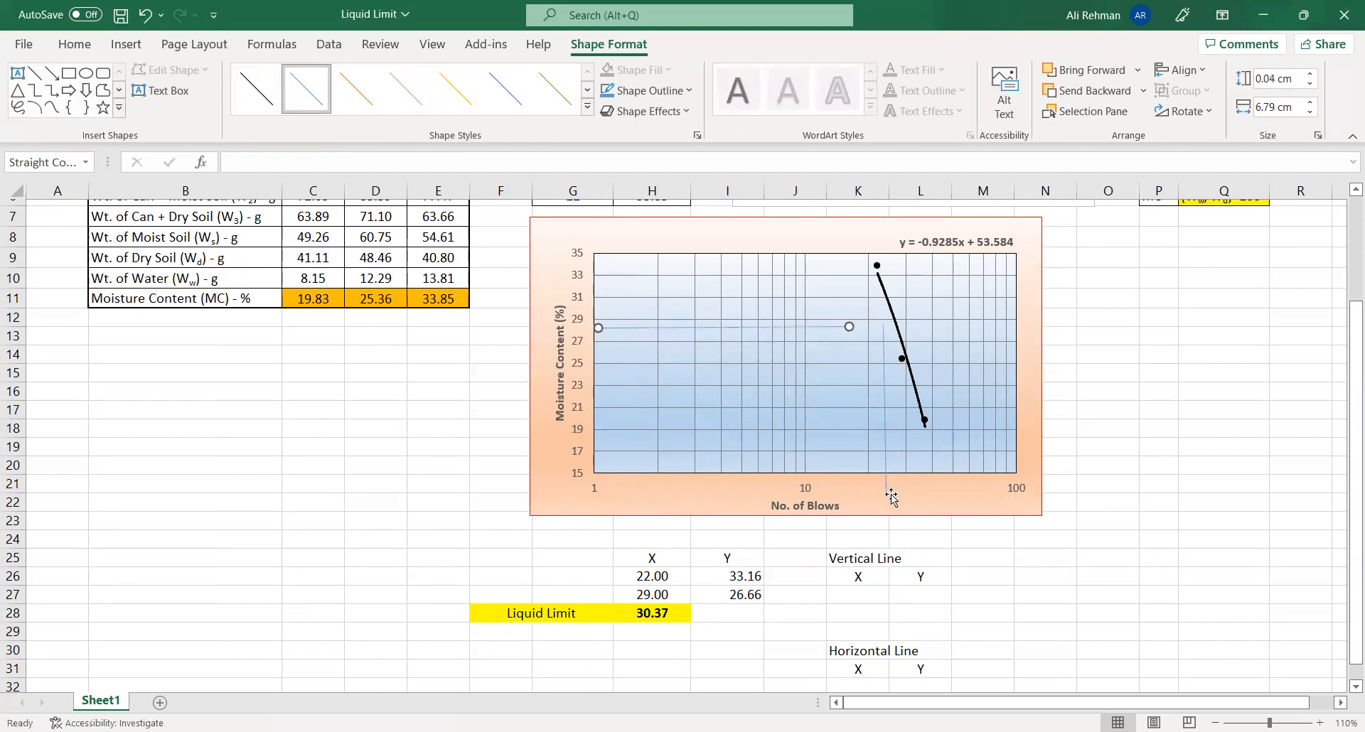
{"action": "mouse_move", "coordinate": [882, 457]}
{"action": "left_mouse_down"}
{"action": "mouse_move", "coordinate": [921, 457]}
{"action": "mouse_move", "coordinate": [884, 458]}
{"action": "mouse_move", "coordinate": [894, 453]}
{"action": "left_mouse_up"}
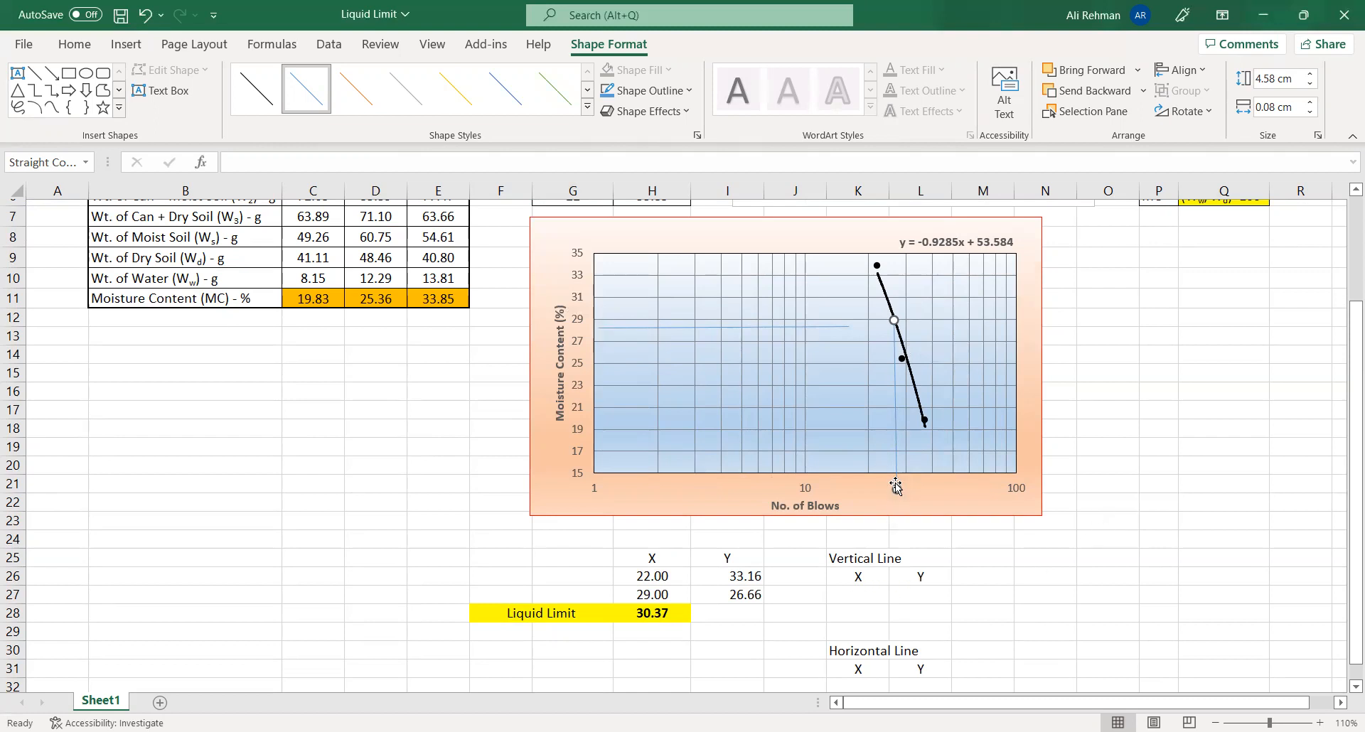
- Enter 25 in both X cells of the Vertical Line table, K27 and K28
{"action": "left_click", "coordinate": [875, 595]}
{"action": "type", "text": "25"}
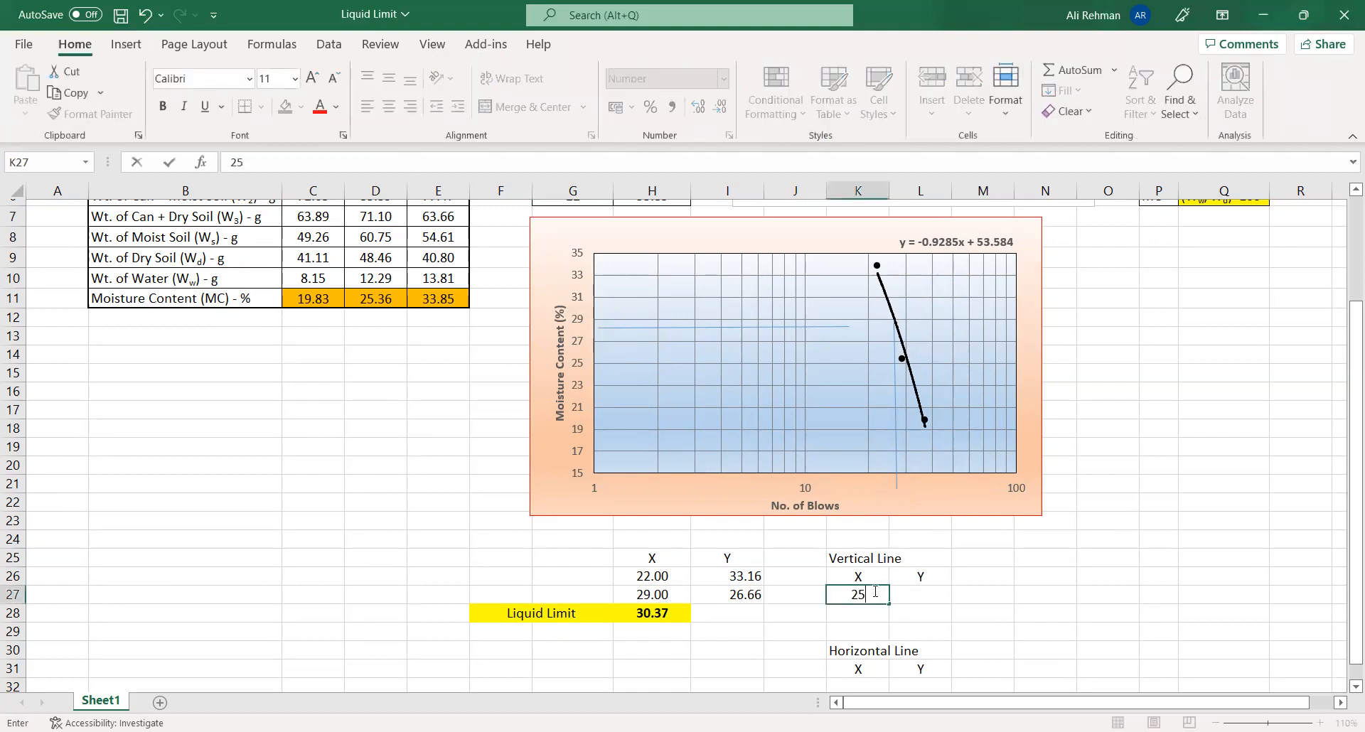
{"action": "key", "text": "Return"}
{"action": "type", "text": "25"}
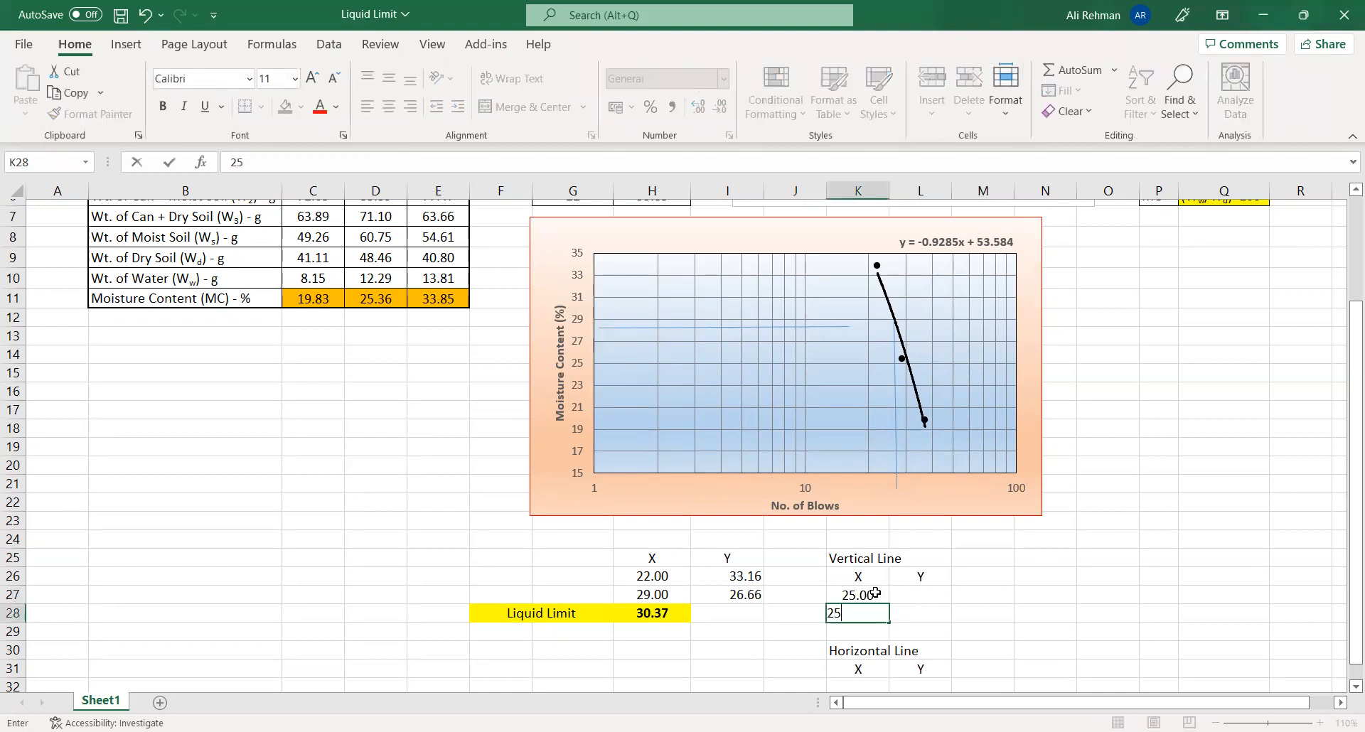
{"action": "left_click", "coordinate": [875, 594]}
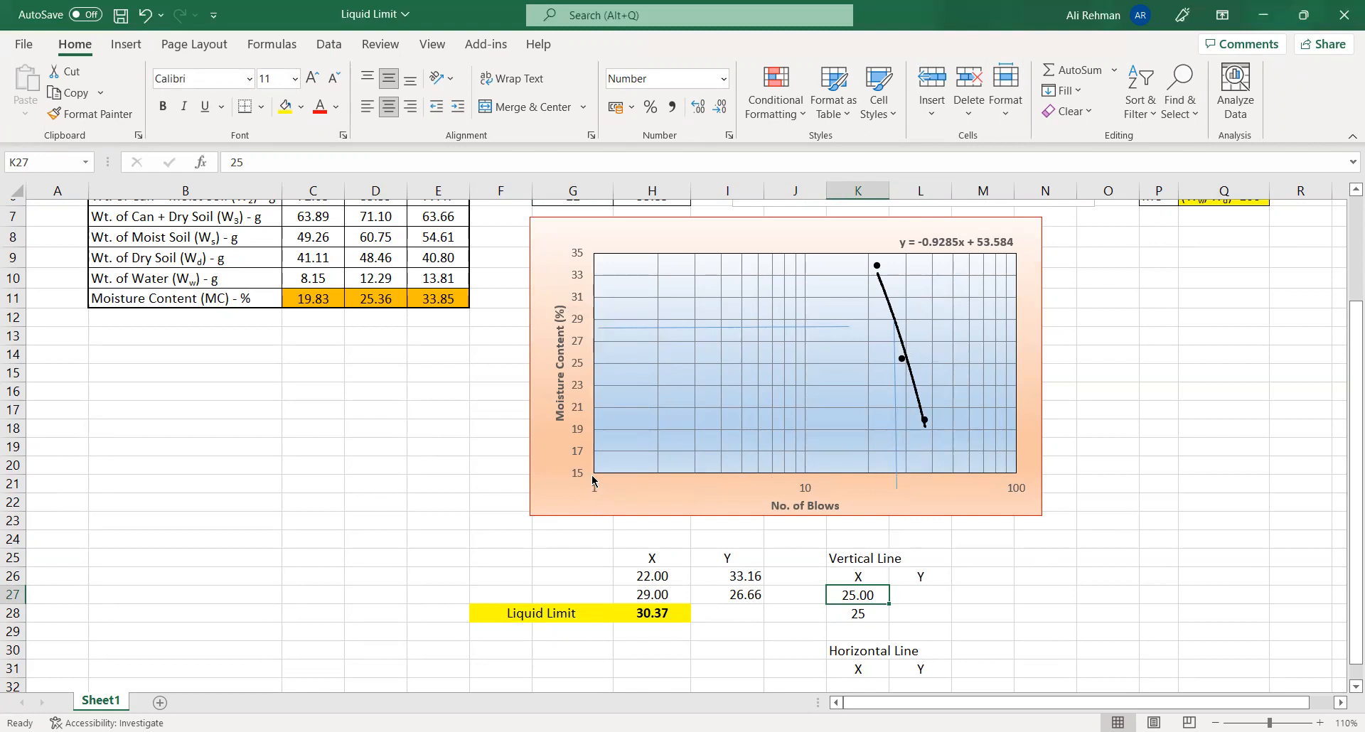
- Enter 15 as the first Vertical Line Y value in L27, and link L28 to the liquid limit in H28
{"action": "left_click", "coordinate": [915, 601]}
{"action": "type", "text": "15"}
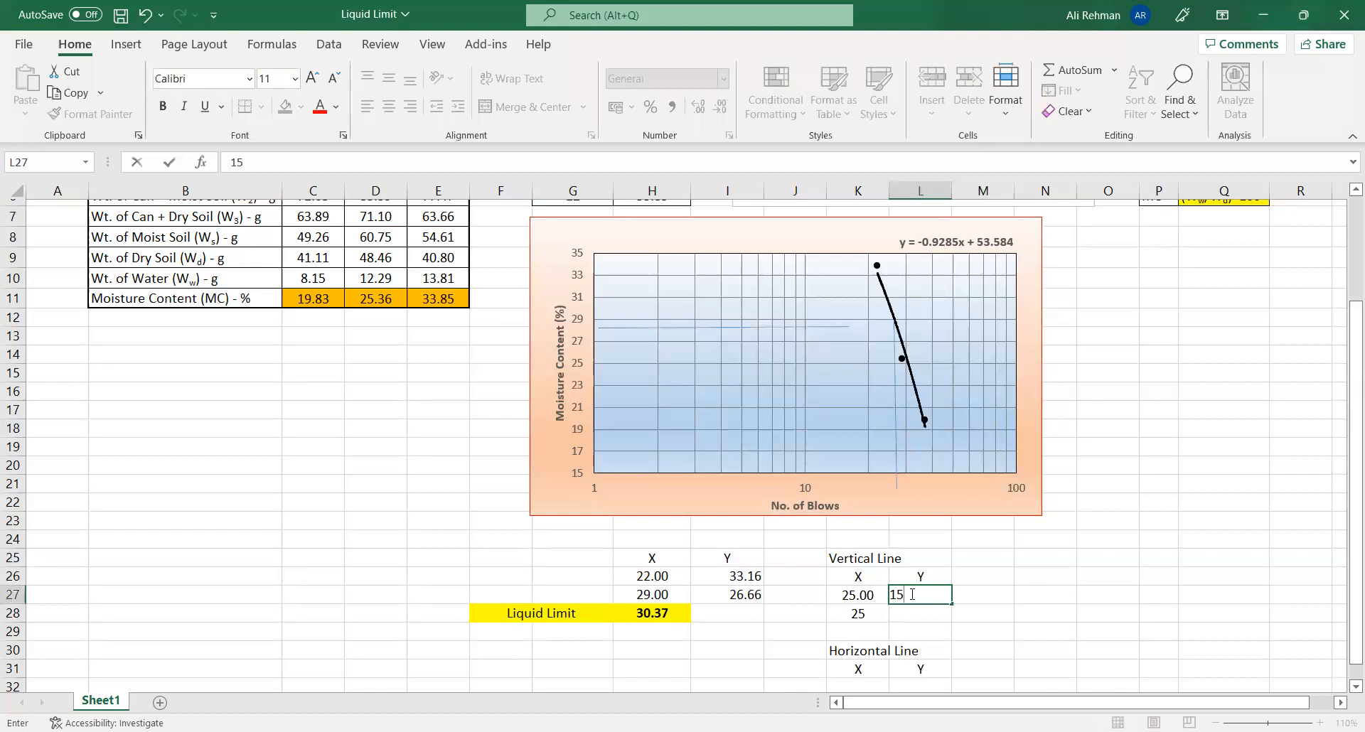
{"action": "key", "text": "Return"}
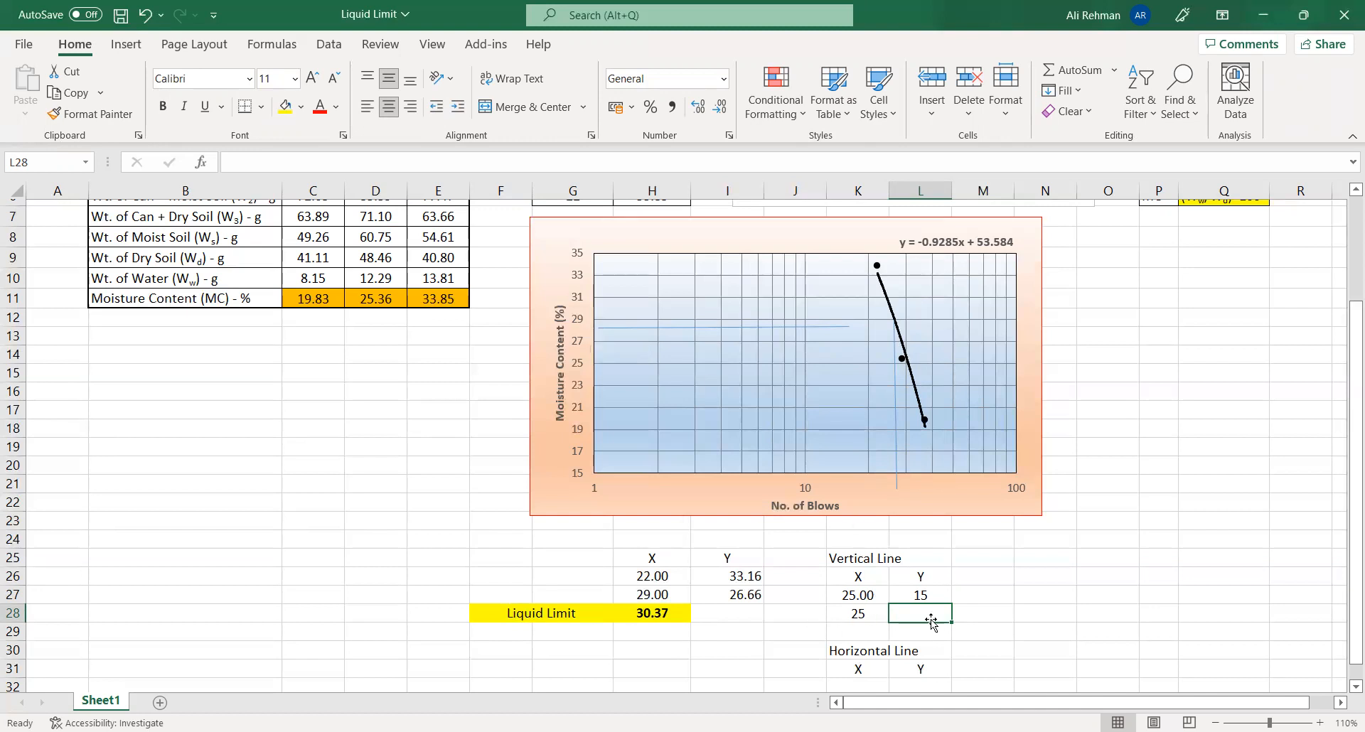
{"action": "type", "text": "="}
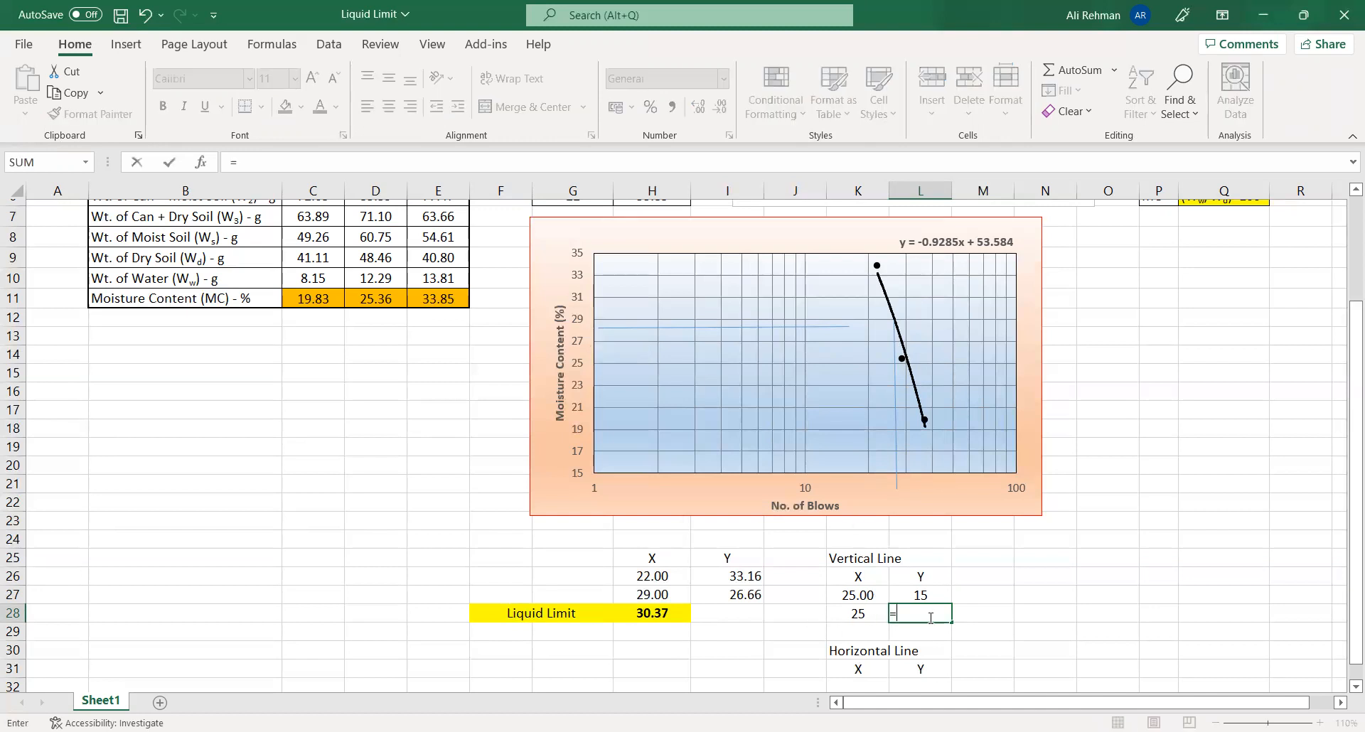
{"action": "left_click", "coordinate": [652, 613]}
{"action": "key", "text": "Return"}
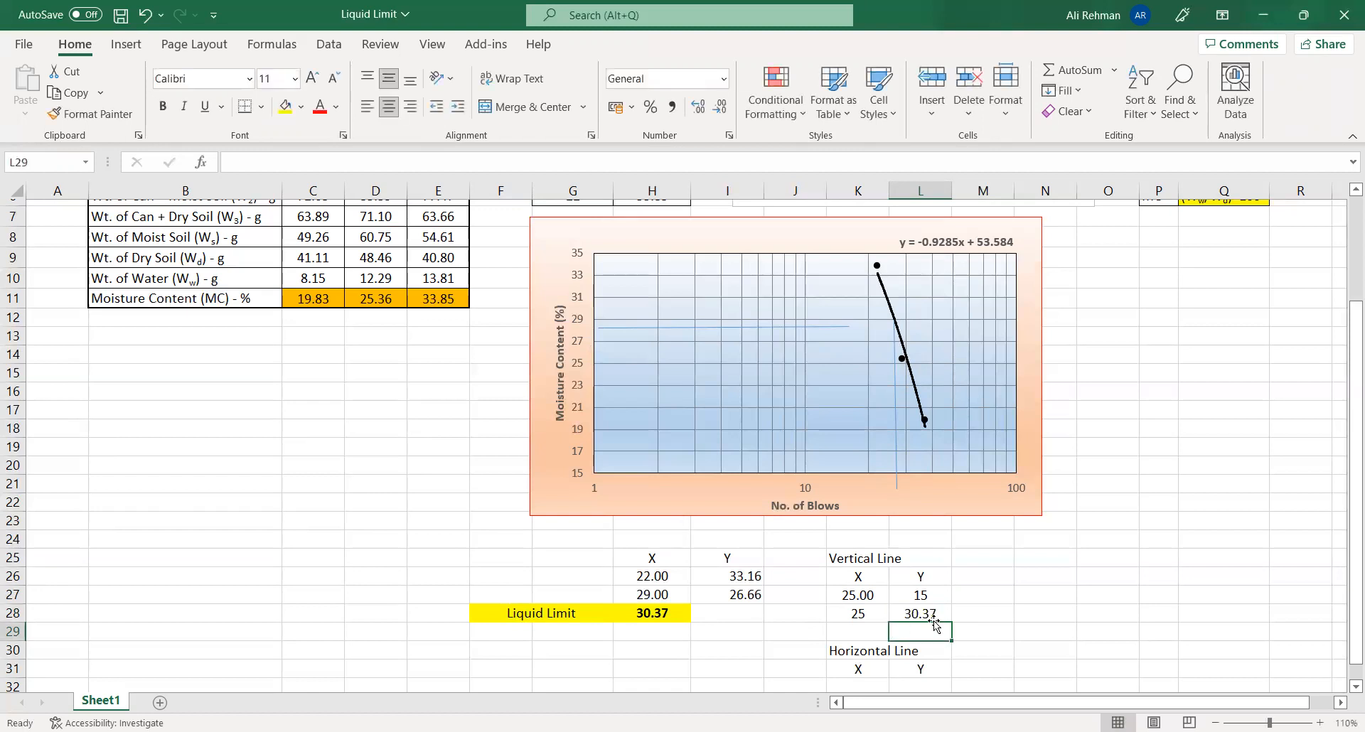
- Open the chart's data source settings and exclude the existing VL series from the plot
{"action": "left_click", "coordinate": [1045, 599]}
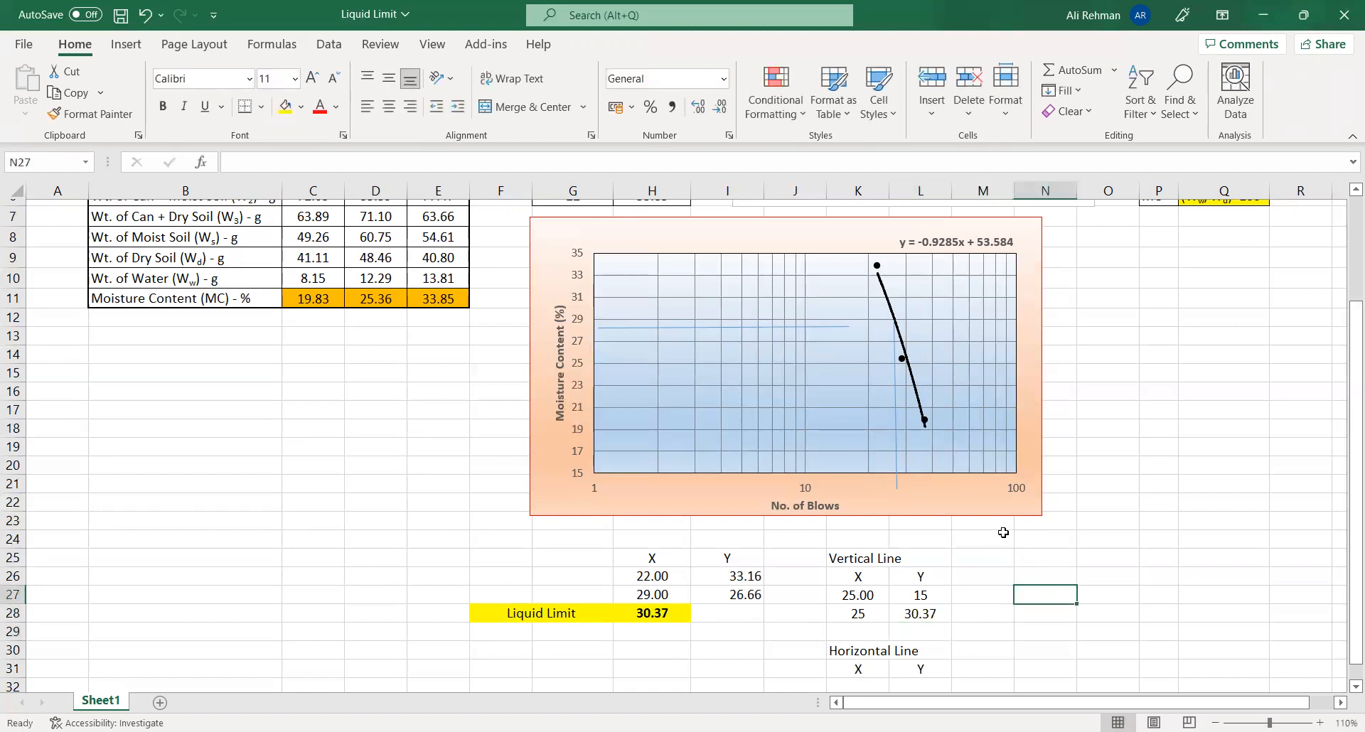
{"action": "left_click", "coordinate": [971, 499]}
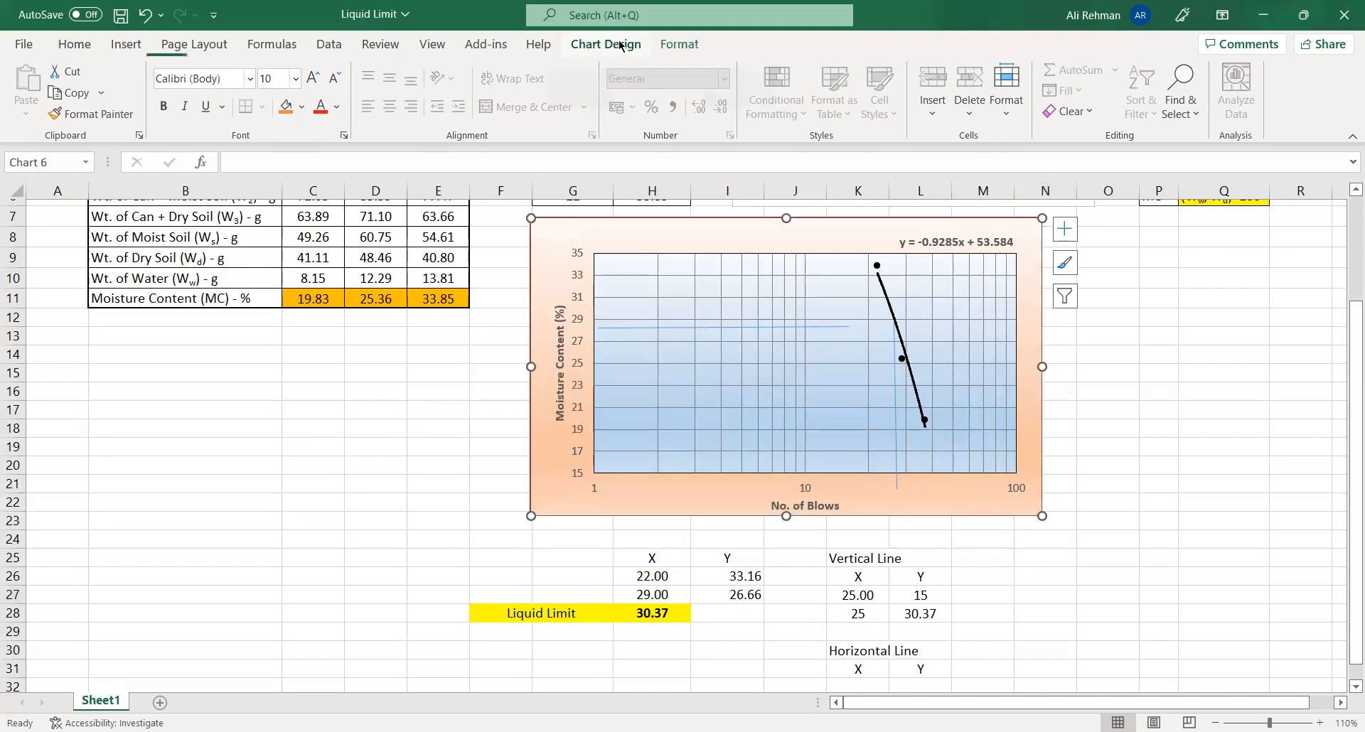
{"action": "left_click", "coordinate": [620, 44]}
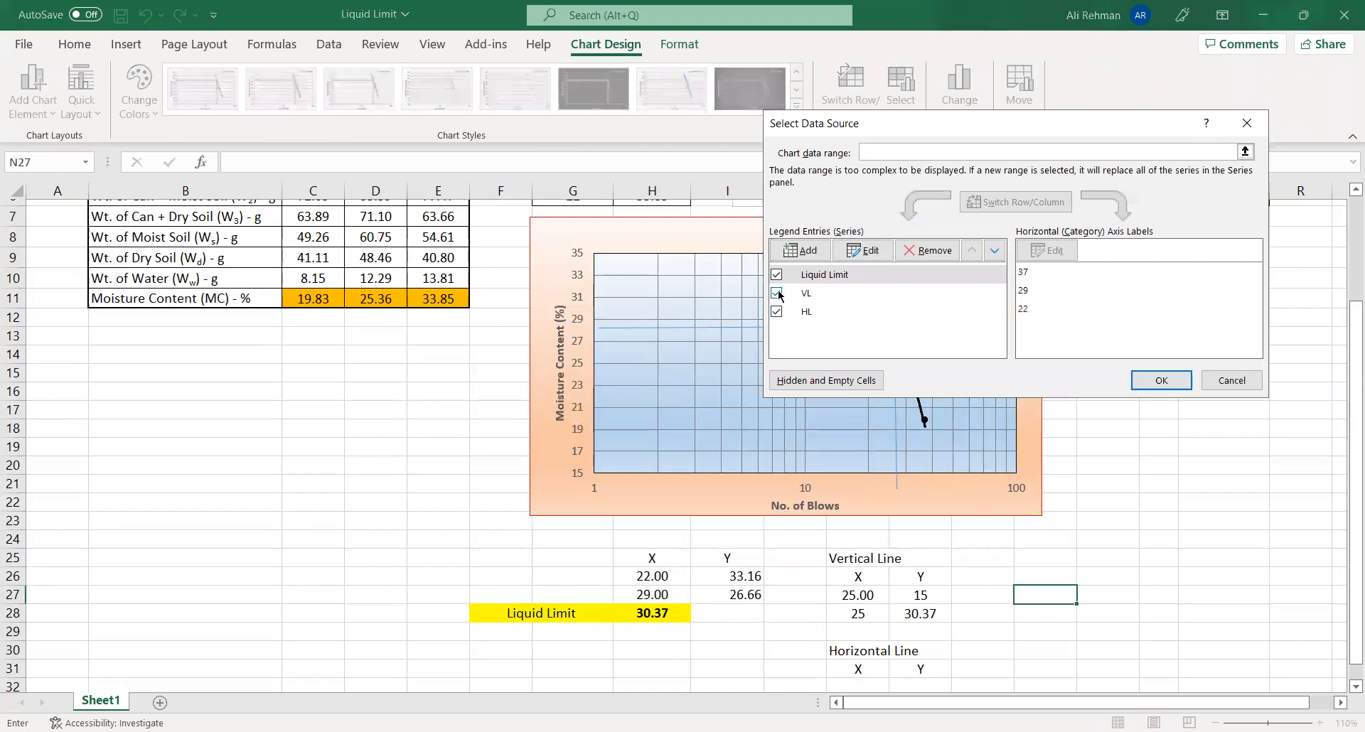
{"action": "left_click", "coordinate": [776, 293]}
- Add a chart series for the vertical line with X values K27:K28 and Y values L27:L28
{"action": "left_click", "coordinate": [806, 253]}
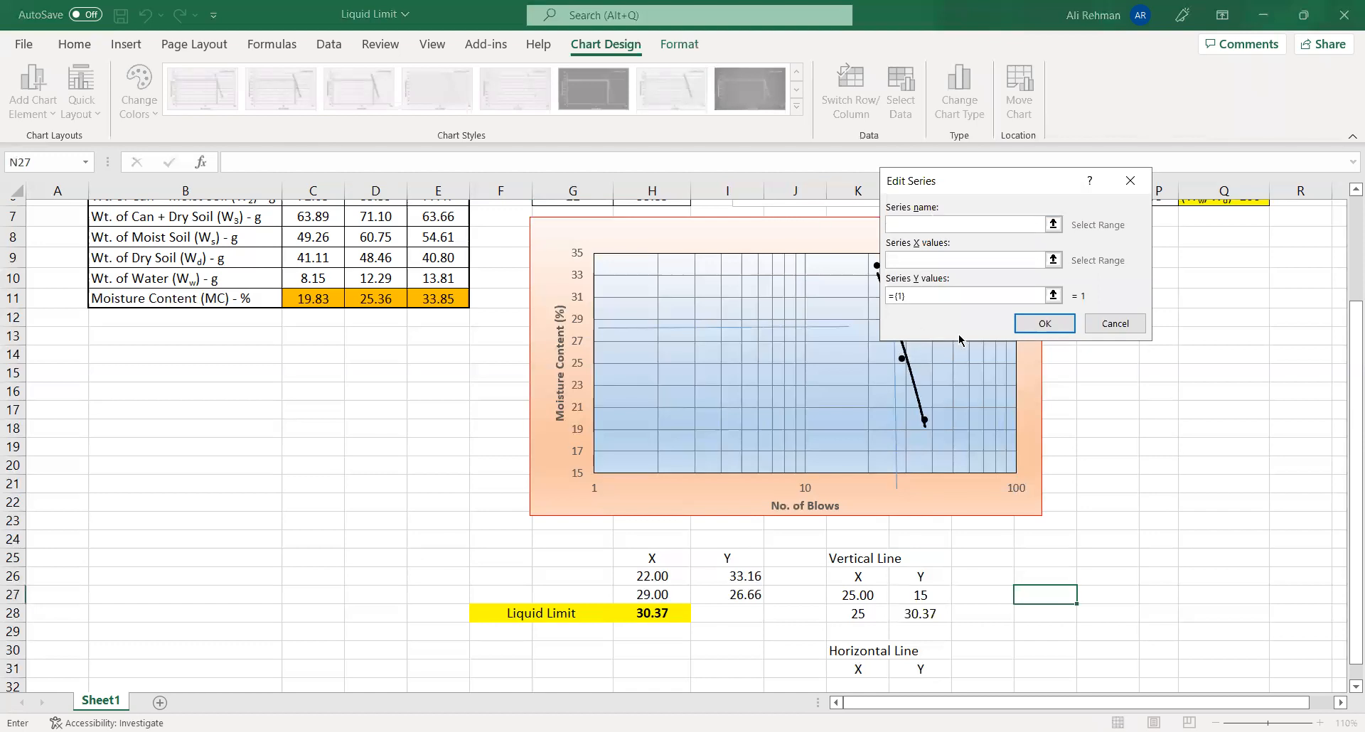
{"action": "left_click", "coordinate": [982, 260]}
{"action": "left_click_drag", "start_coordinate": [868, 587], "coordinate": [865, 608]}
{"action": "left_click", "coordinate": [913, 296]}
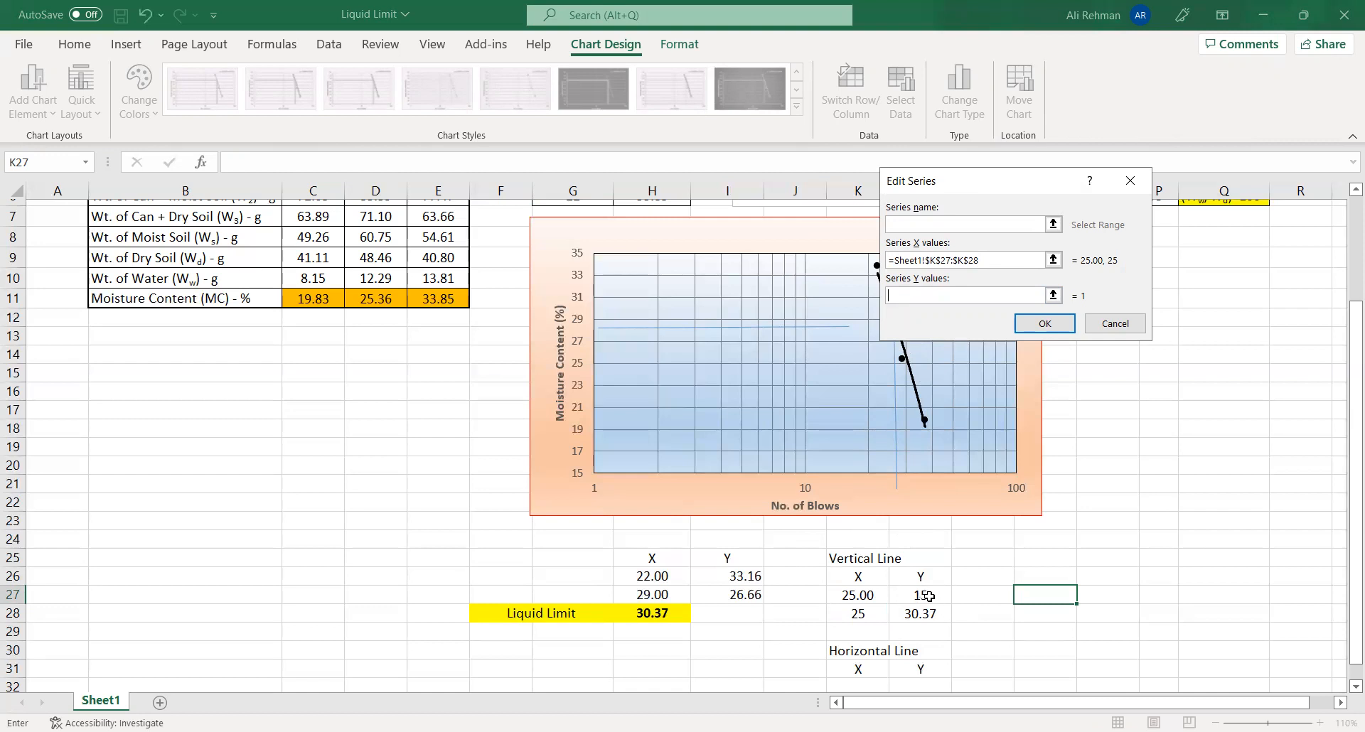
{"action": "left_click_drag", "start_coordinate": [922, 595], "coordinate": [922, 613]}
{"action": "key", "text": "Return"}
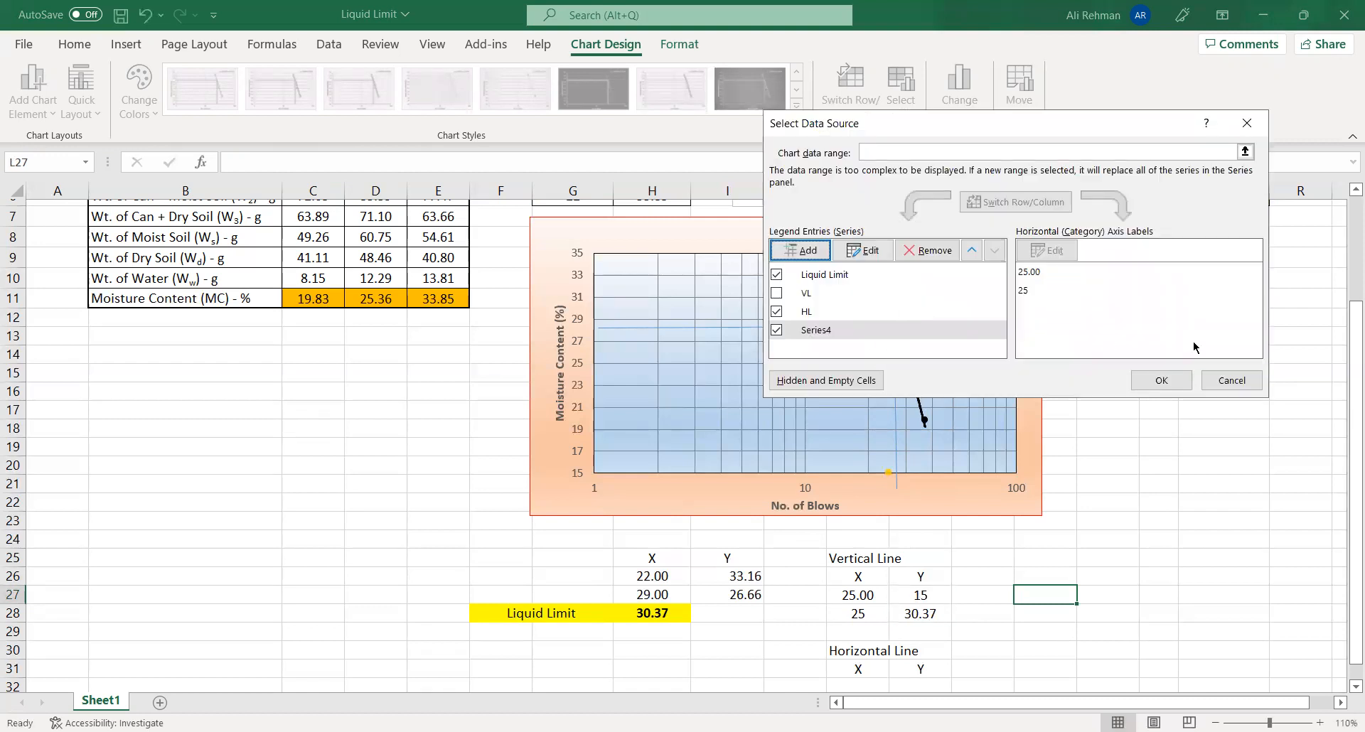
{"action": "left_click", "coordinate": [1161, 380]}
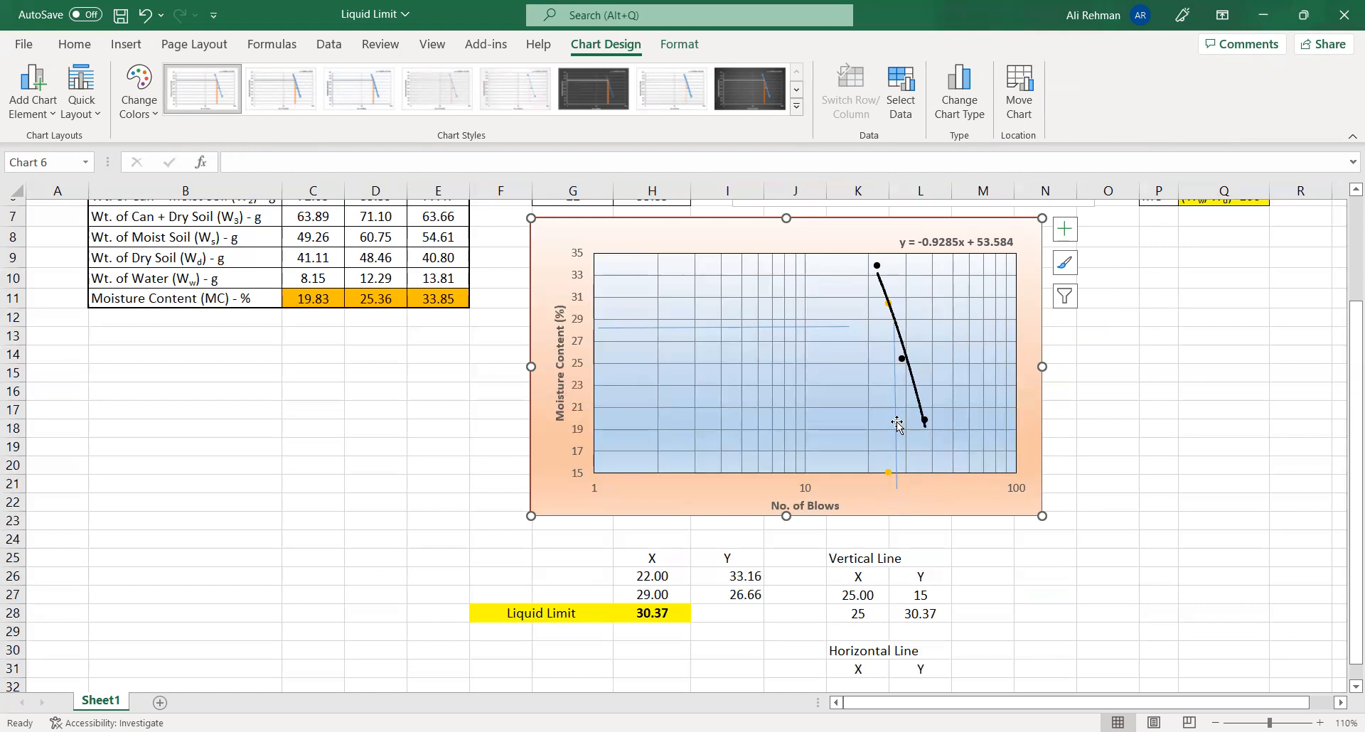
- Delete the hand-drawn horizontal and vertical lines from the chart
{"action": "scroll", "coordinate": [897, 424], "scroll_direction": "down", "scroll_amount": 1}
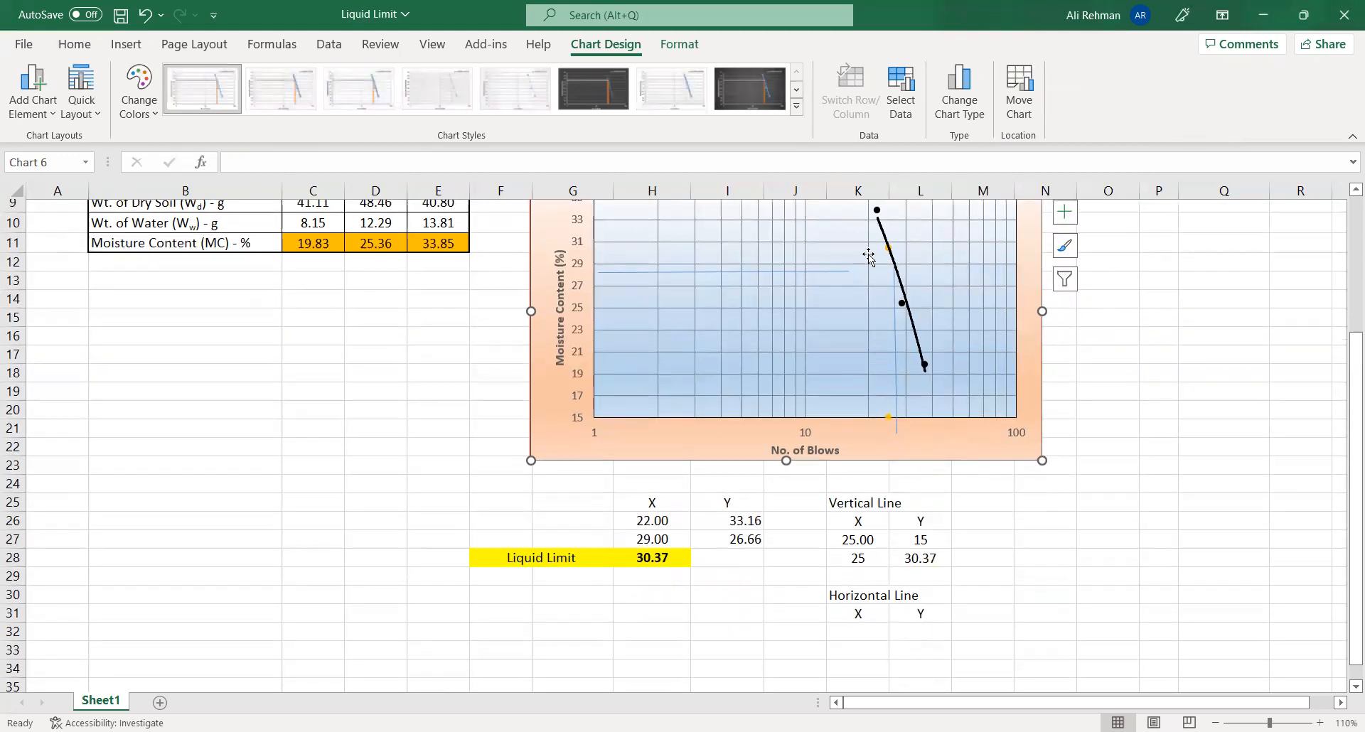
{"action": "left_click", "coordinate": [830, 272]}
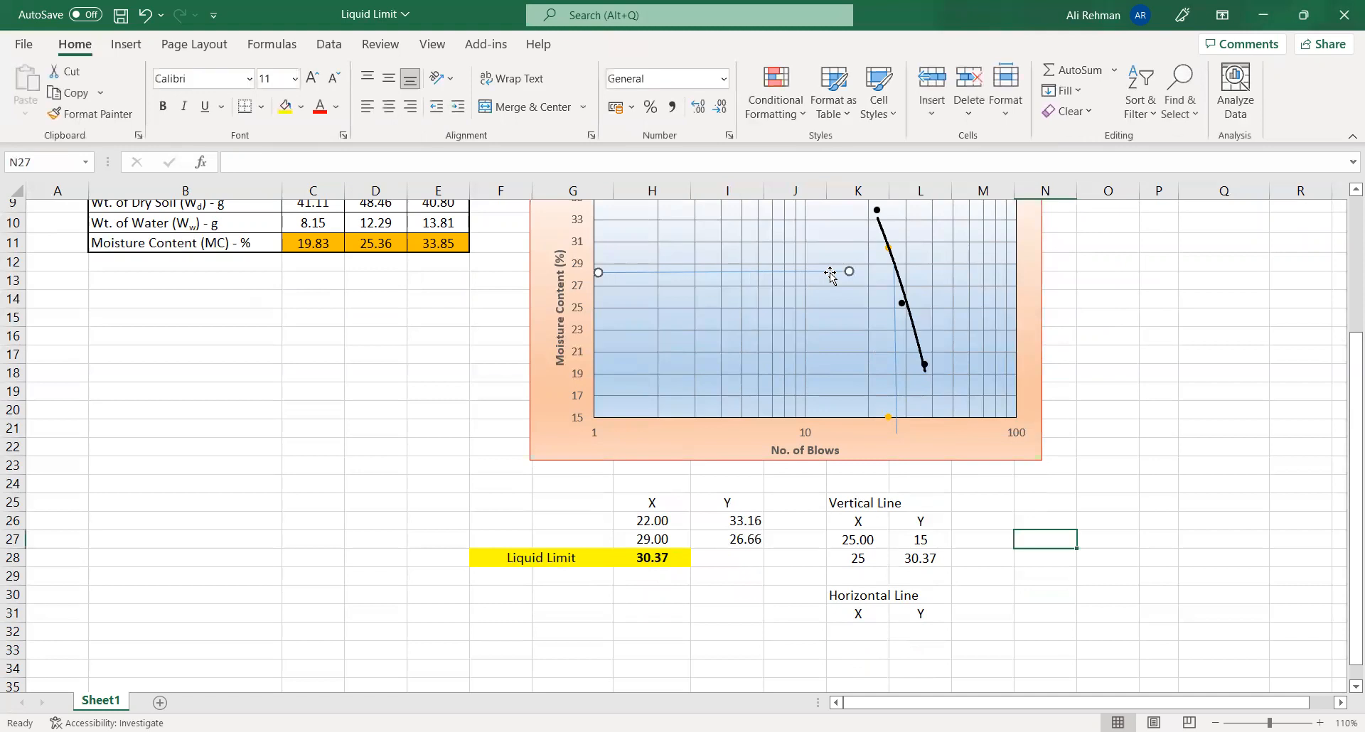
{"action": "left_click", "coordinate": [894, 339]}
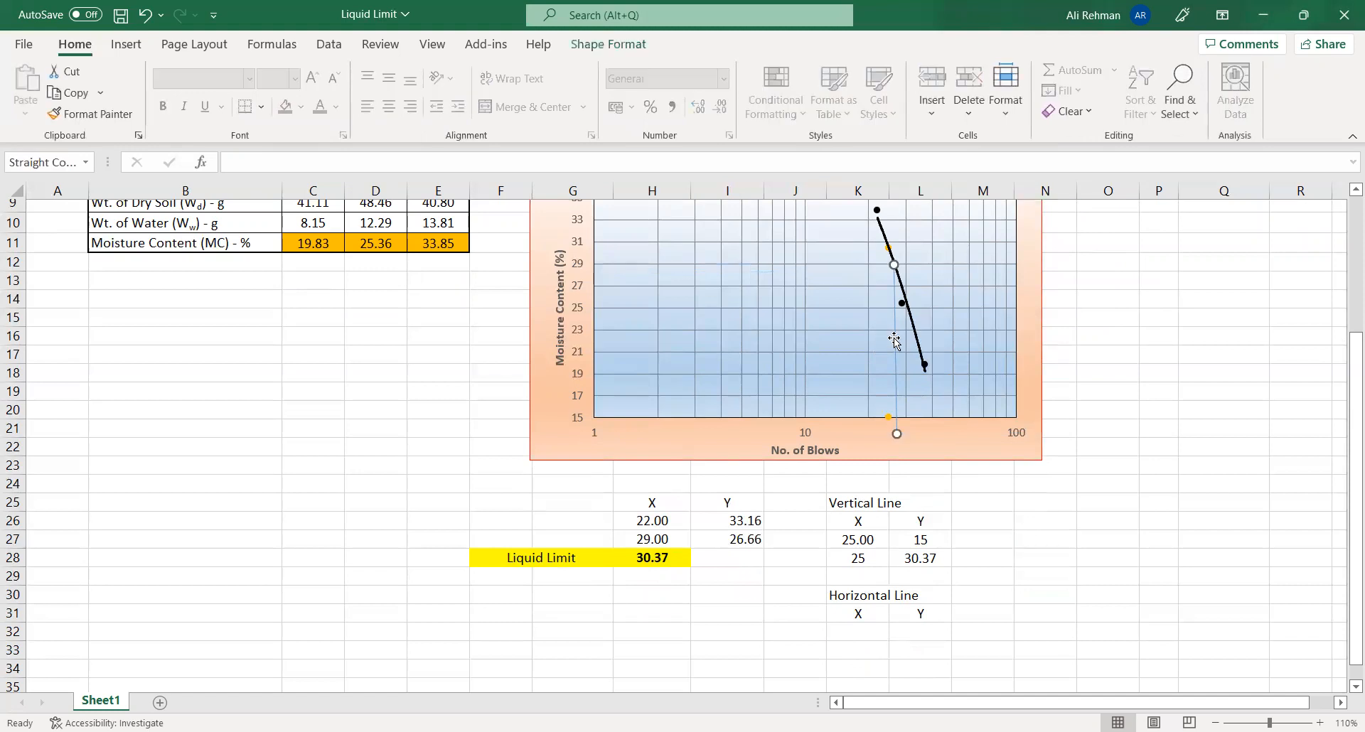
{"action": "key", "text": "Escape"}
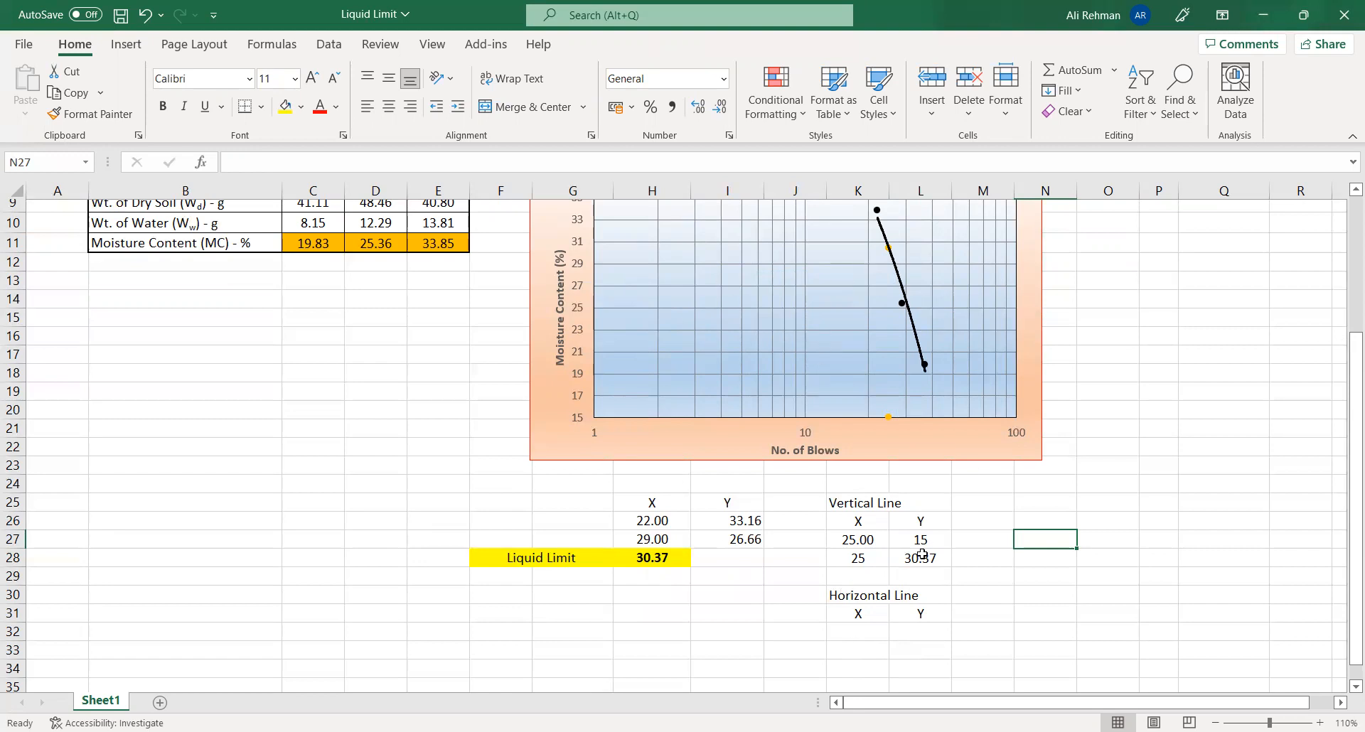
- Enter 1 and 25 as the X values of the Horizontal Line table in K32 and K33
{"action": "left_click", "coordinate": [872, 635]}
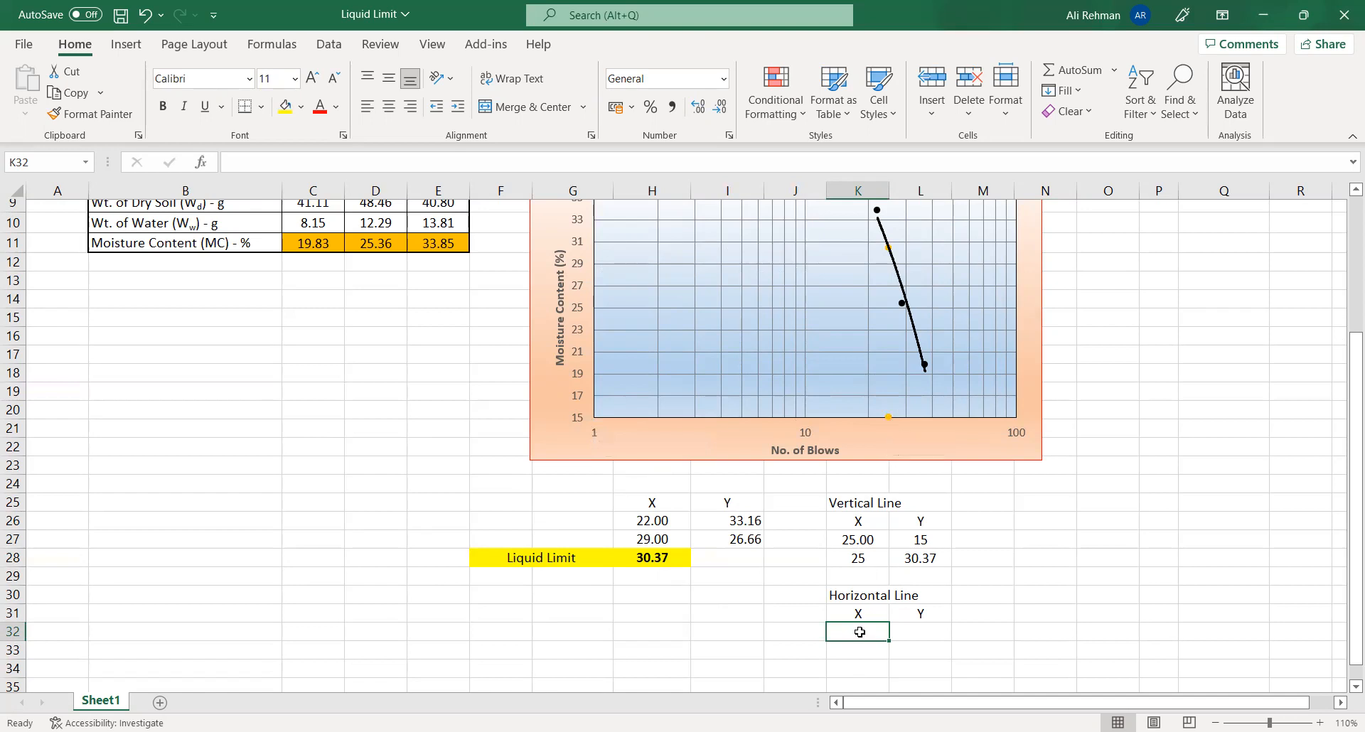
{"action": "type", "text": "1"}
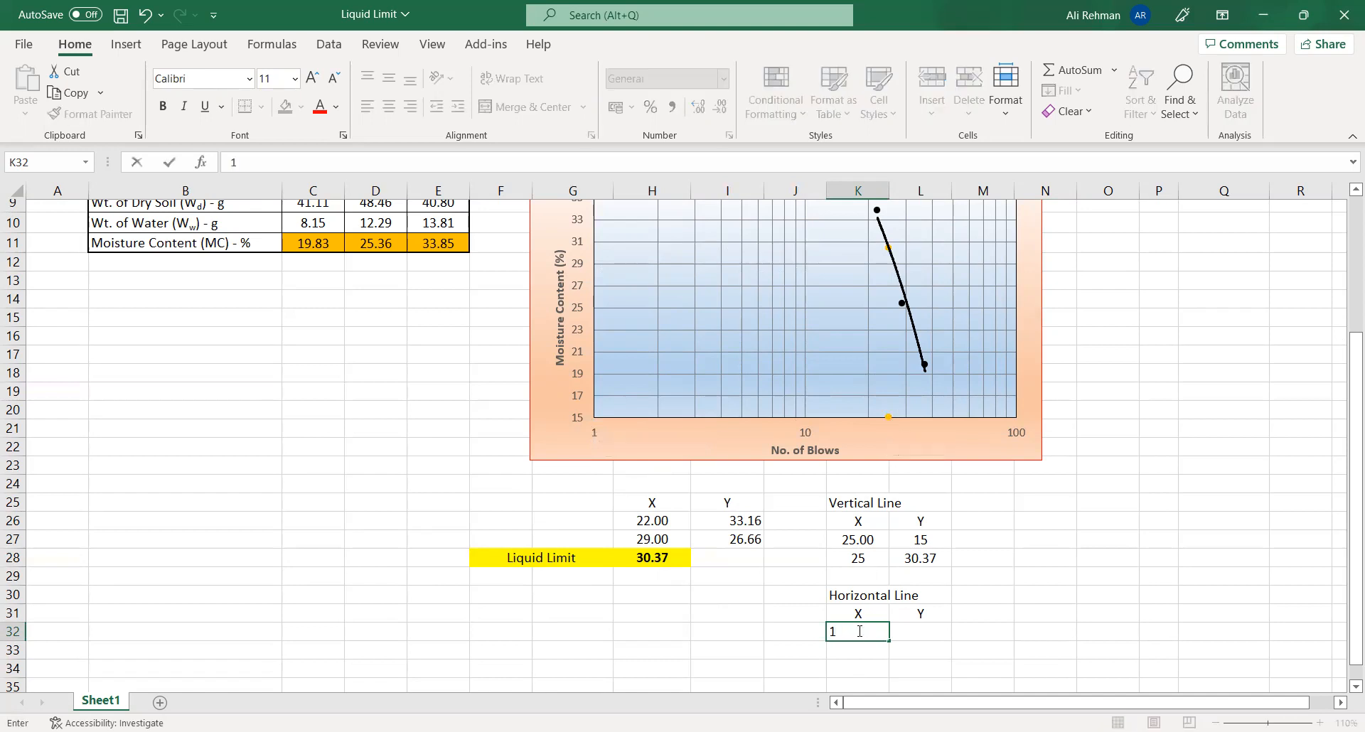
{"action": "key", "text": "Return"}
{"action": "type", "text": "25"}
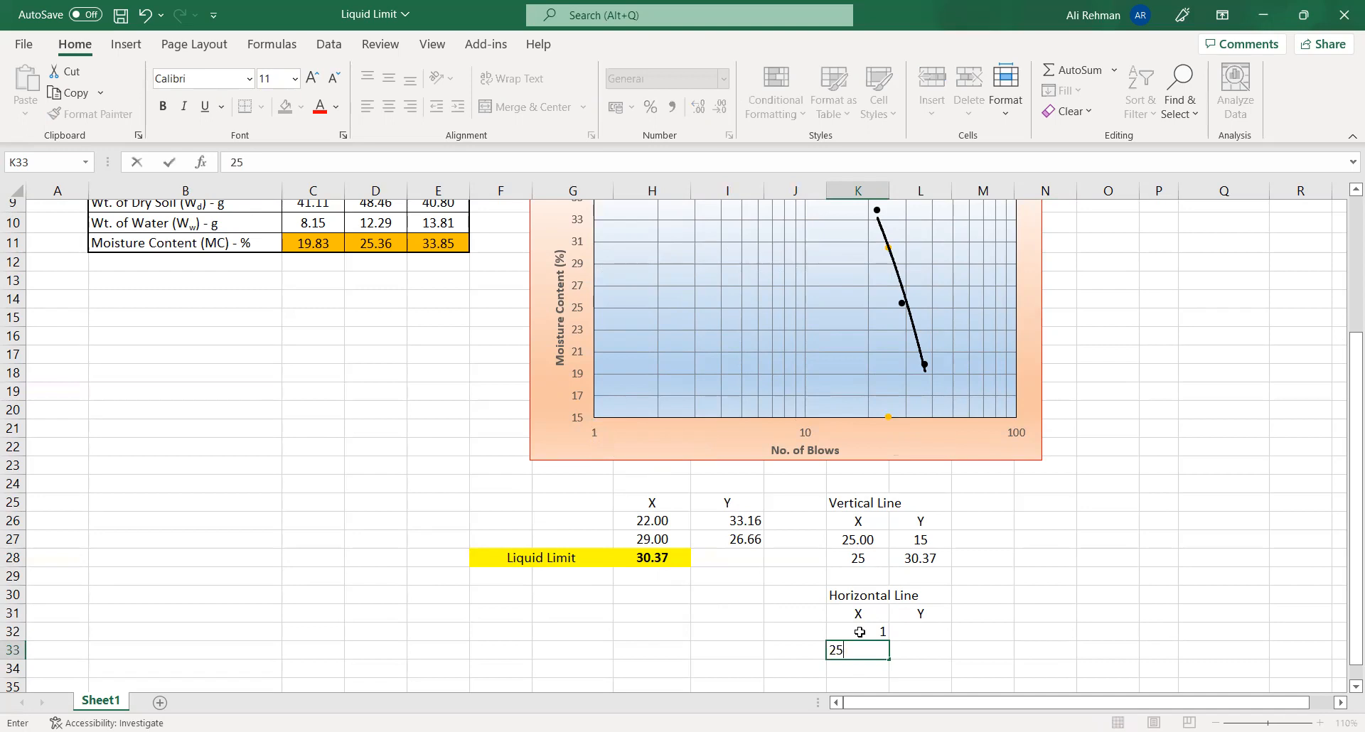
{"action": "key", "text": "Up"}
- Link the Horizontal Line Y cell L32 to the liquid limit in H28, and L33 to L32
{"action": "key", "text": "Right"}
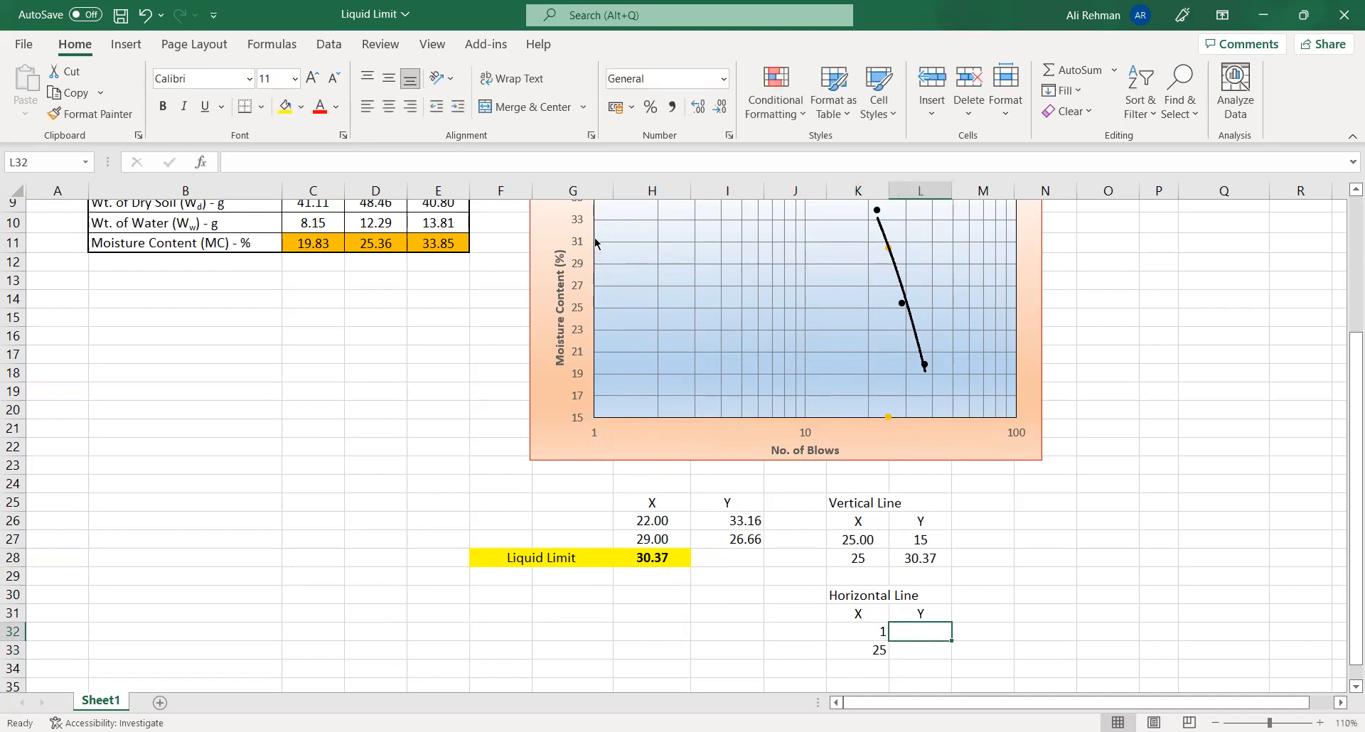
{"action": "mouse_move", "coordinate": [886, 251]}
{"action": "type", "text": "="}
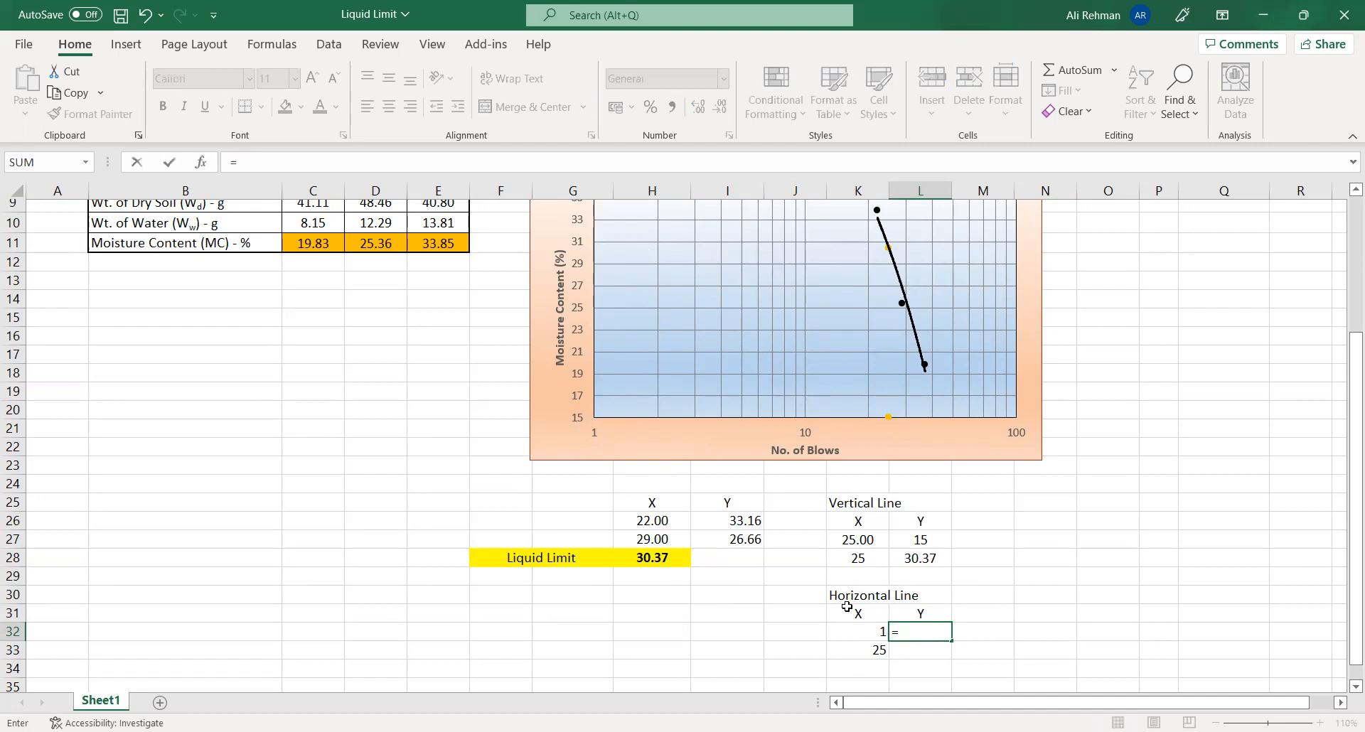
{"action": "left_click", "coordinate": [654, 562]}
{"action": "key", "text": "Return"}
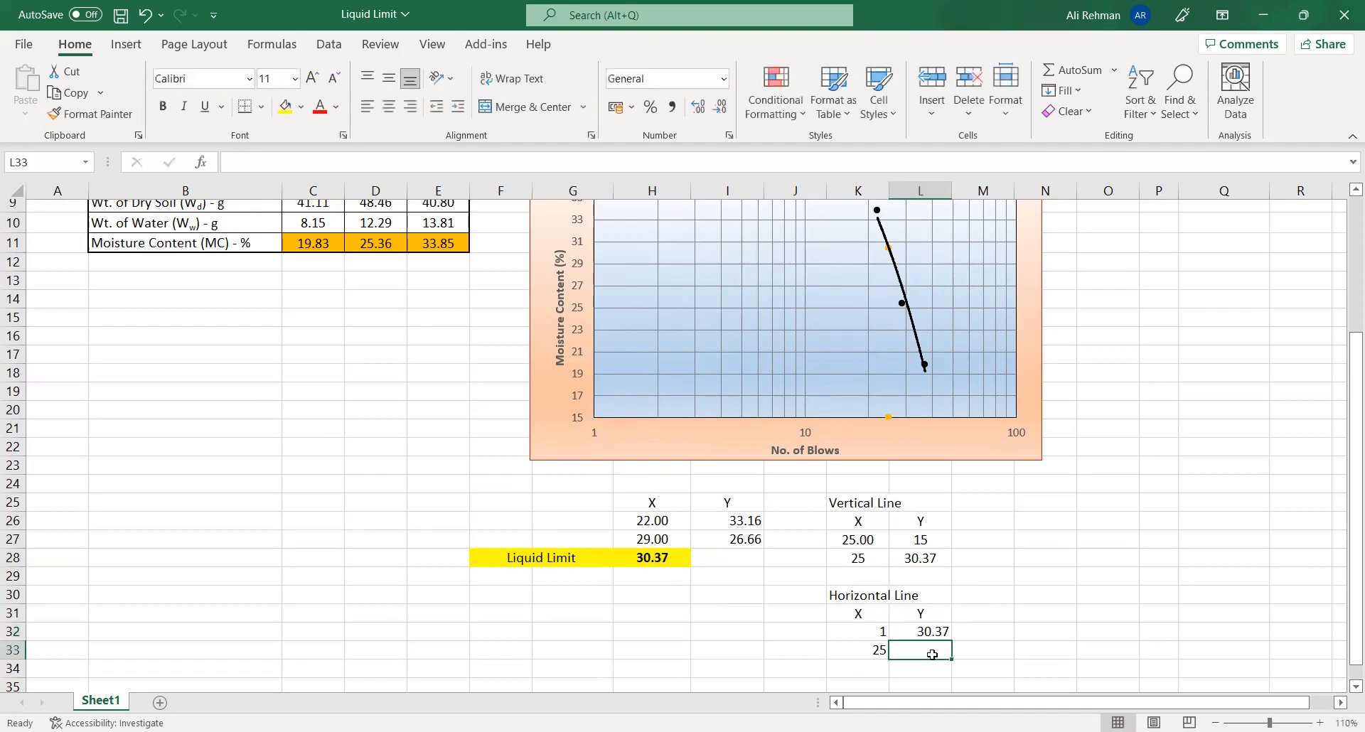
{"action": "type", "text": "="}
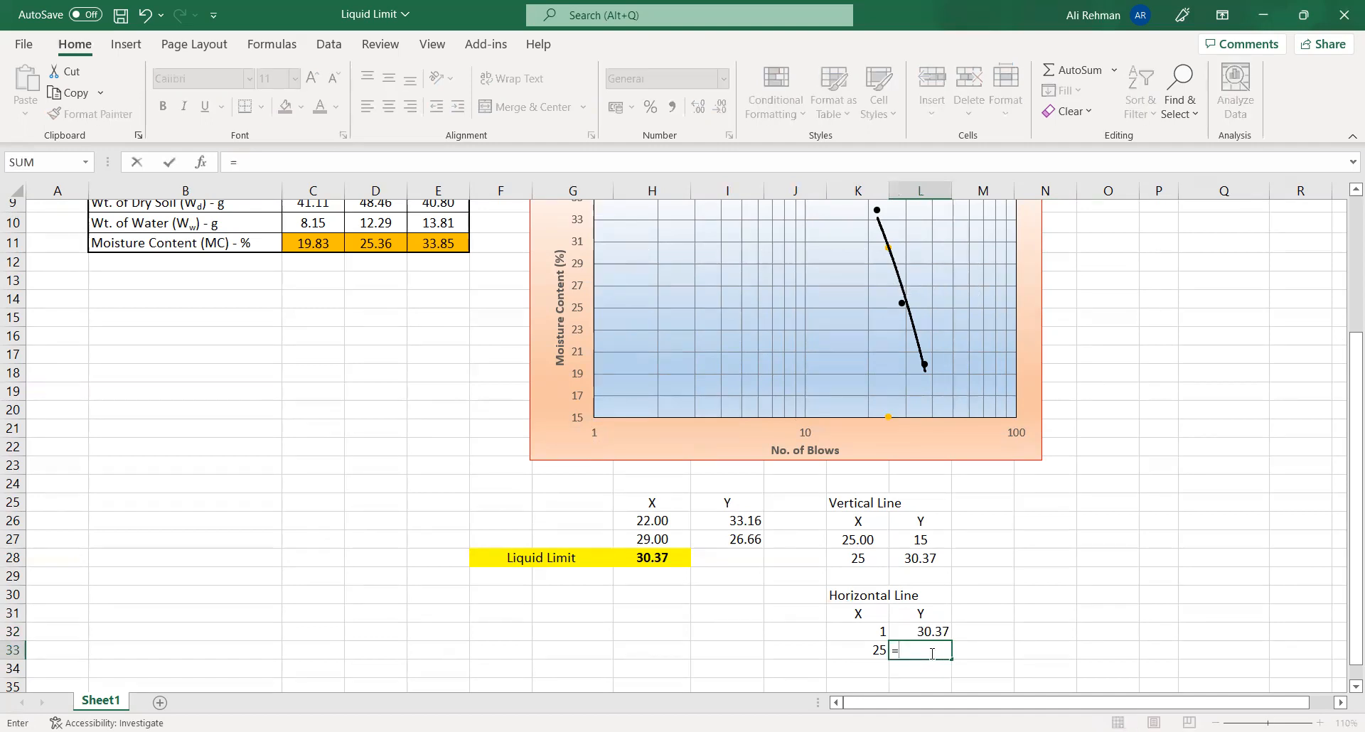
{"action": "left_click", "coordinate": [941, 638]}
{"action": "key", "text": "Return"}
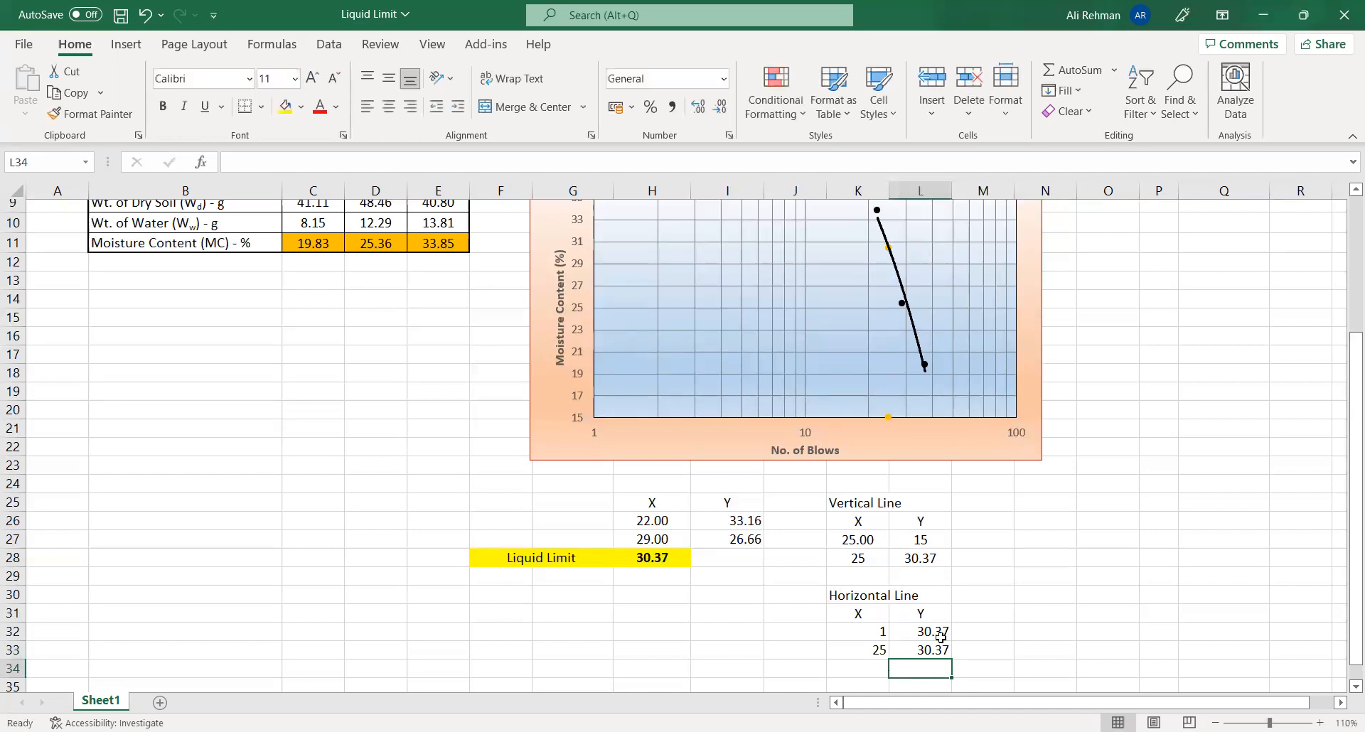
- Add a chart series for the horizontal line with X values K32:K33 and Y values L32:L33
{"action": "left_click", "coordinate": [987, 444]}
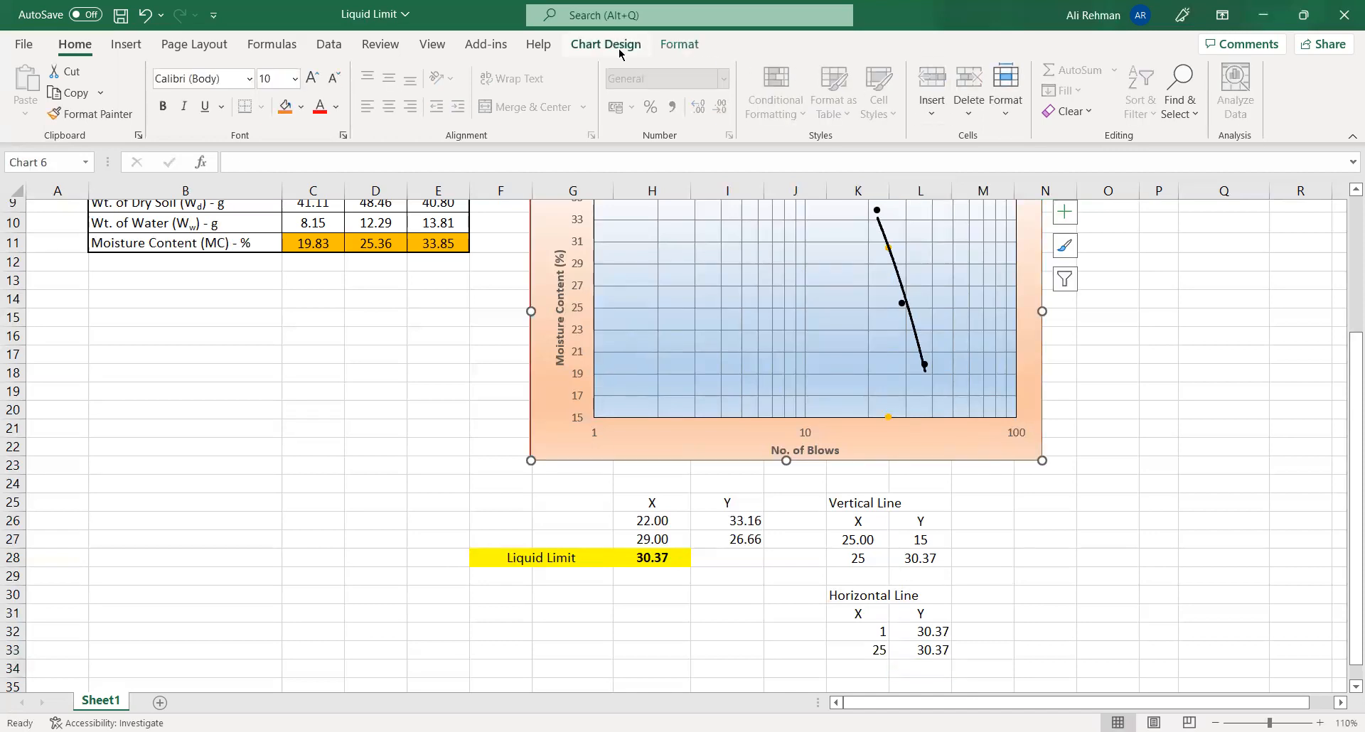
{"action": "left_click", "coordinate": [606, 44]}
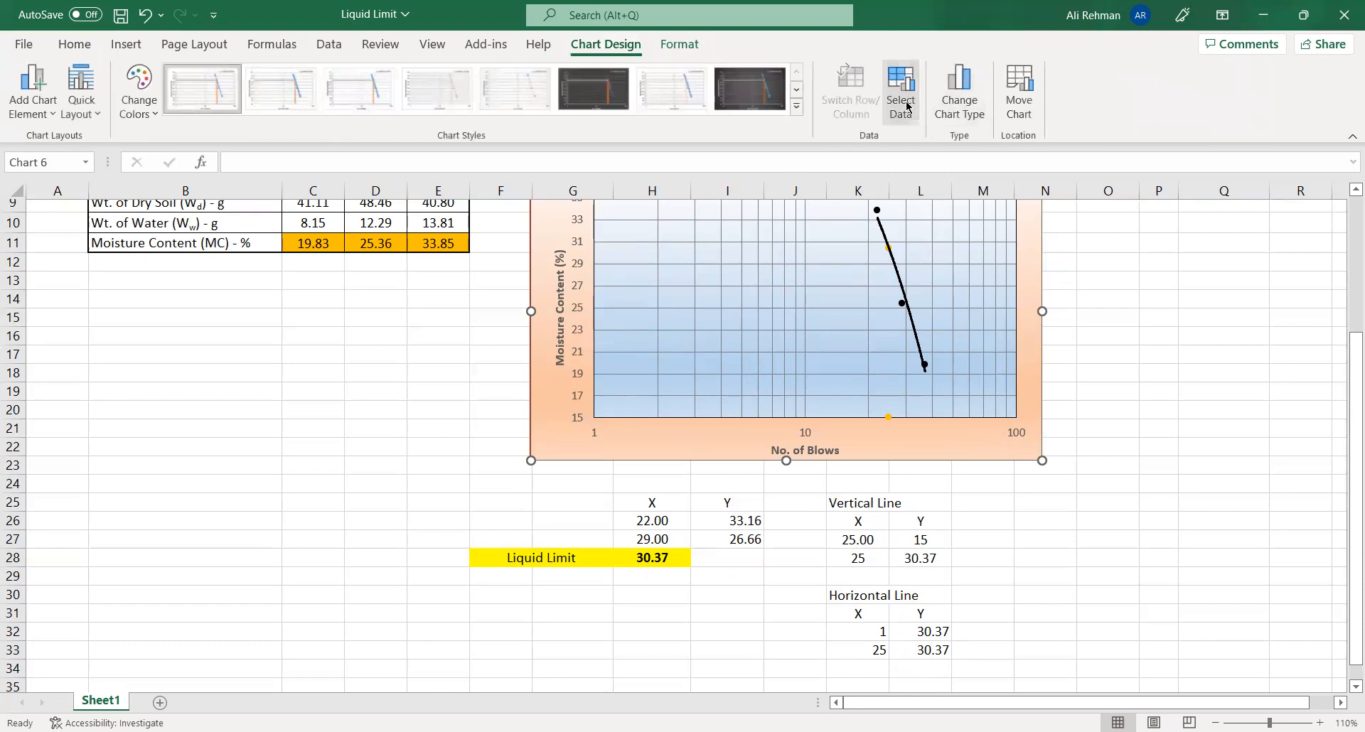
{"action": "left_click", "coordinate": [901, 92]}
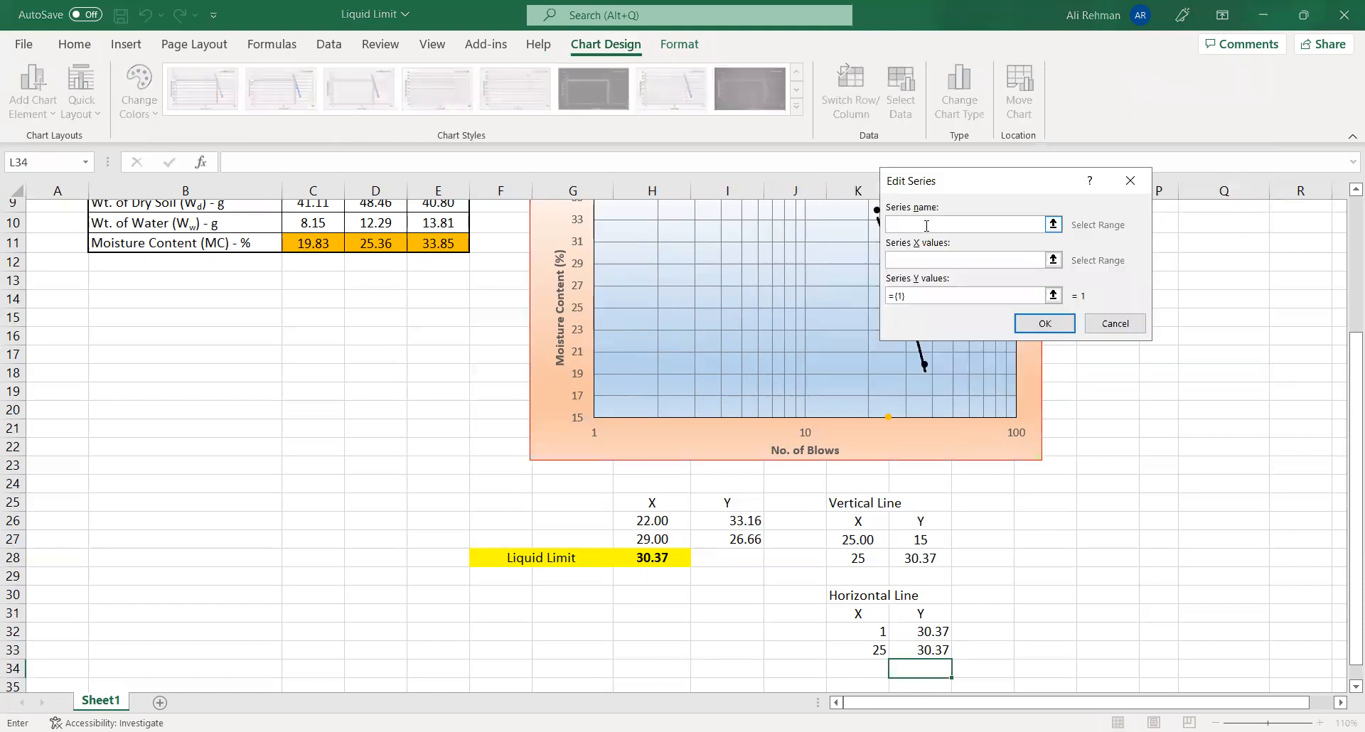
{"action": "left_click", "coordinate": [951, 260]}
{"action": "left_click_drag", "start_coordinate": [868, 632], "coordinate": [868, 649]}
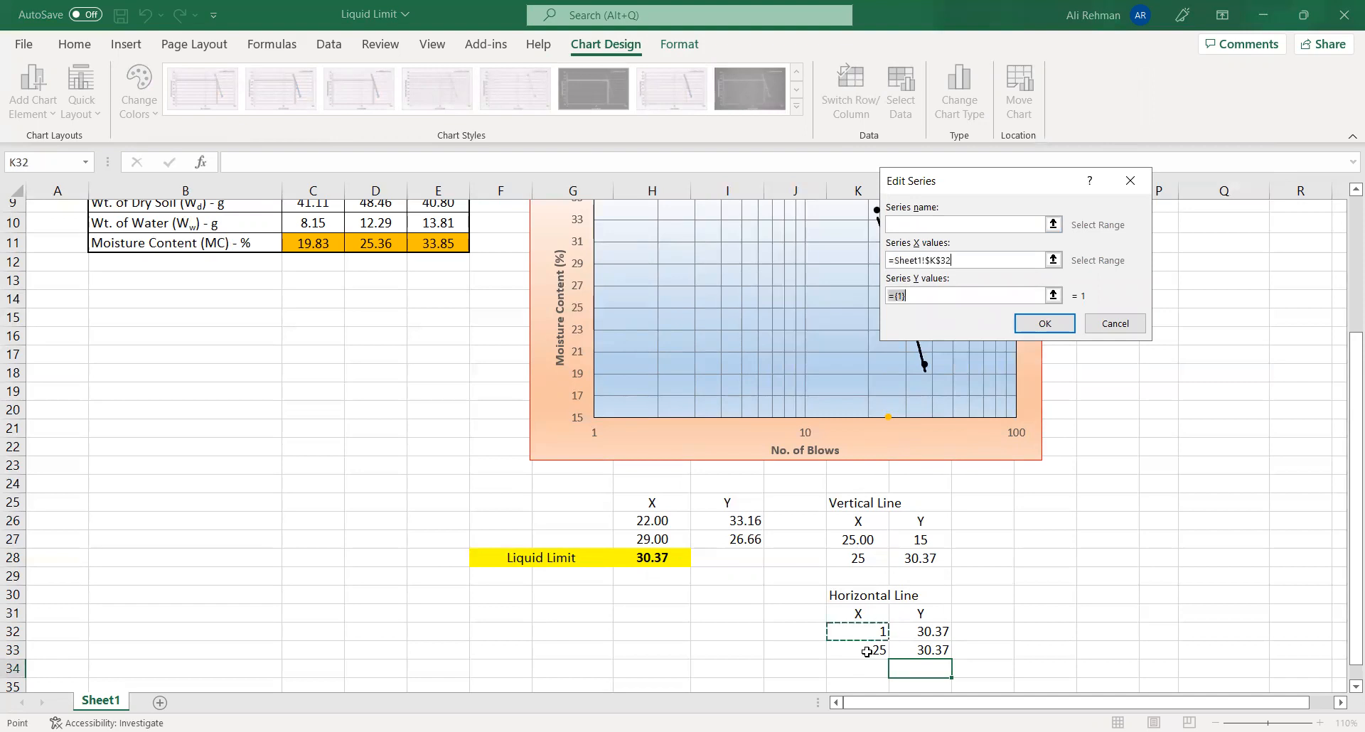
{"action": "triple_click", "coordinate": [924, 295]}
{"action": "key", "text": "BackSpace"}
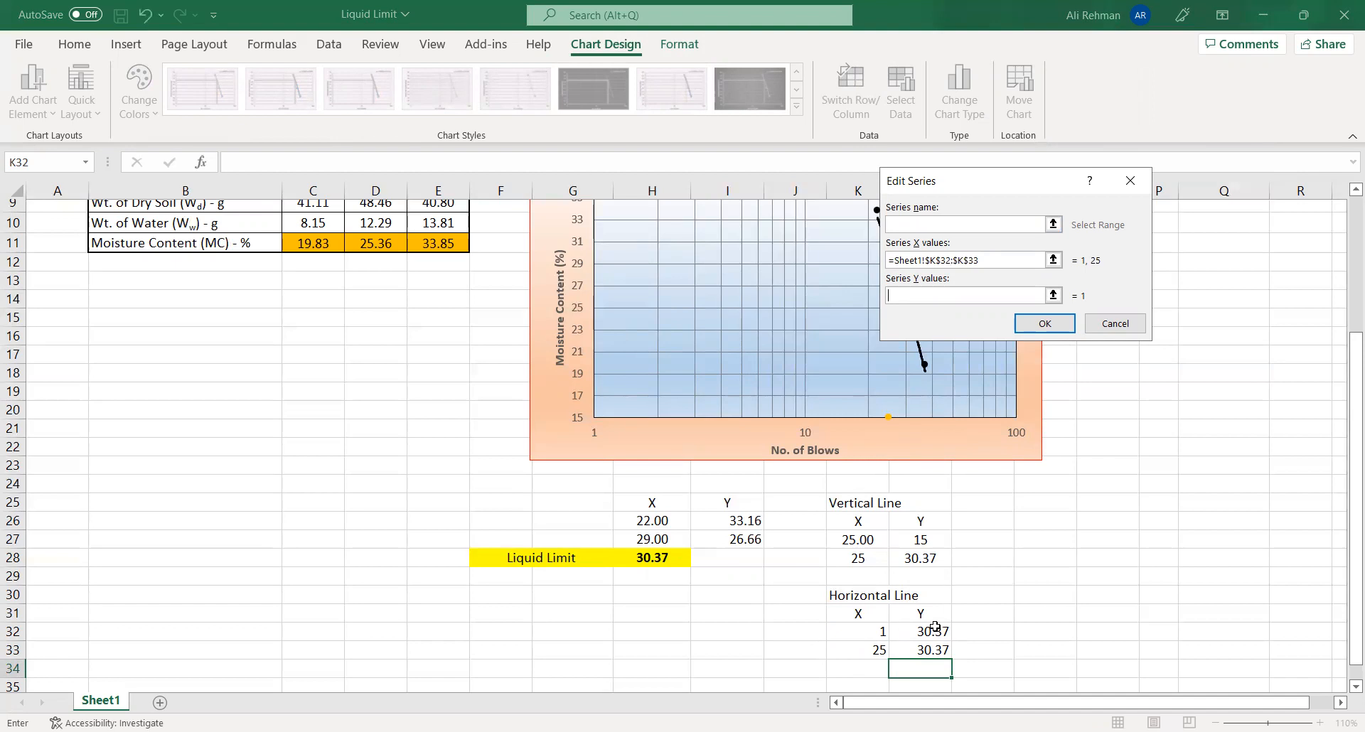
{"action": "left_click_drag", "start_coordinate": [924, 632], "coordinate": [924, 650]}
{"action": "left_click", "coordinate": [1048, 321]}
{"action": "left_click", "coordinate": [1185, 384]}
- Change the chart type of Series4 and Series5 to Scatter with Straight Lines
{"action": "scroll", "coordinate": [620, 304], "scroll_direction": "up", "scroll_amount": 1}
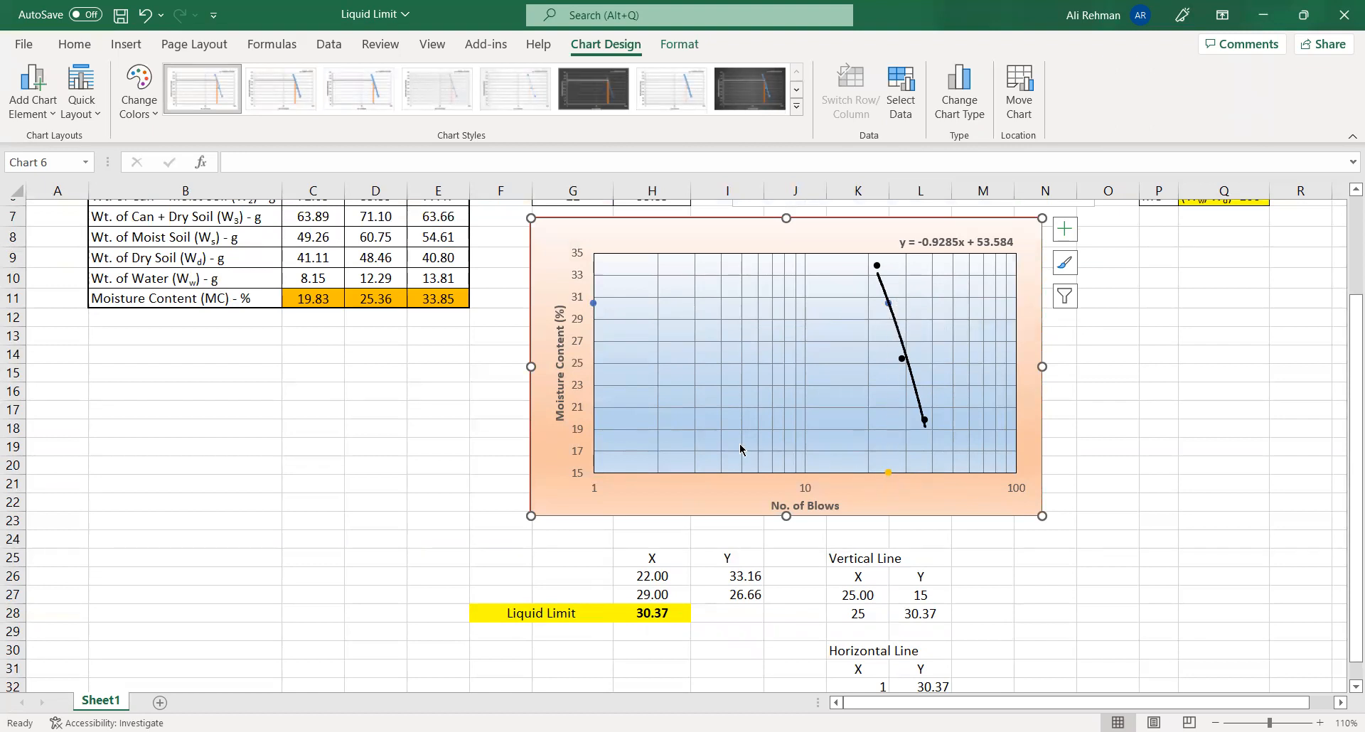
{"action": "left_click", "coordinate": [593, 304]}
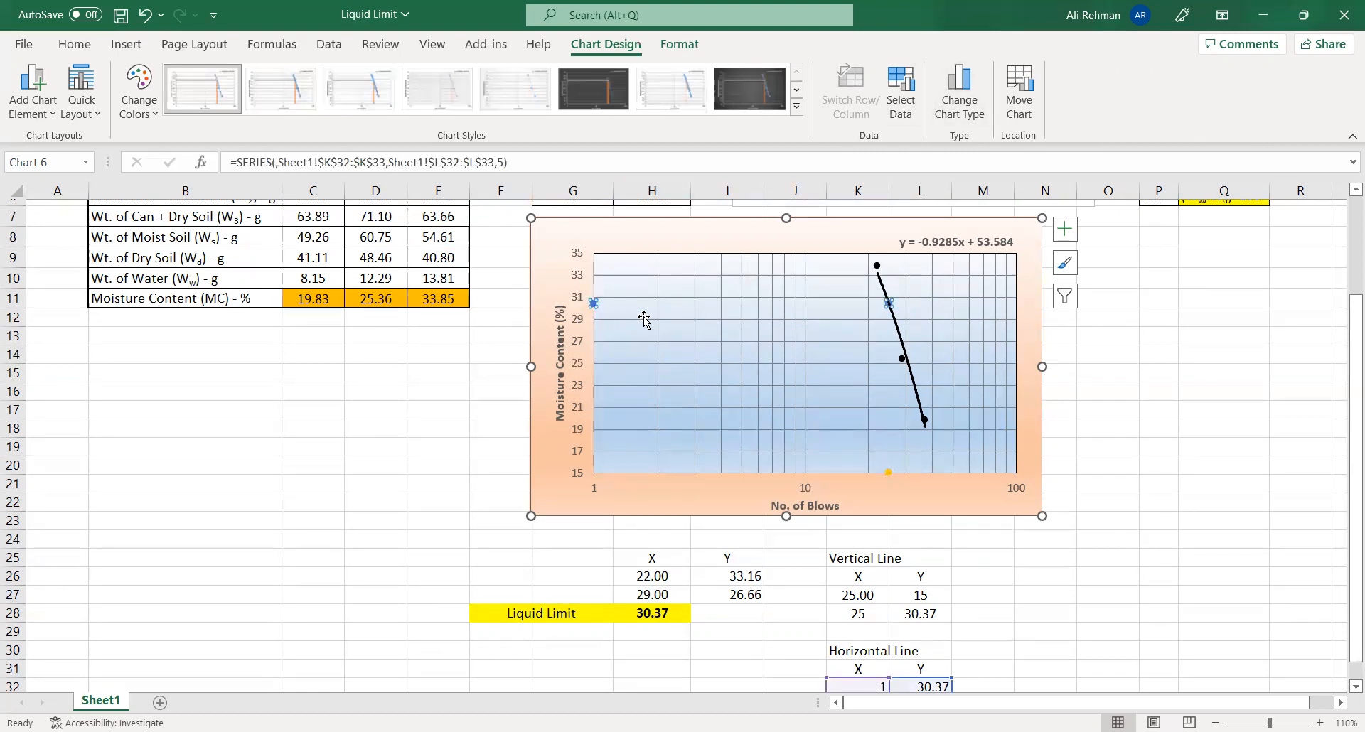
{"action": "left_click", "coordinate": [958, 99]}
{"action": "scroll", "coordinate": [599, 561], "scroll_direction": "down", "scroll_amount": 1}
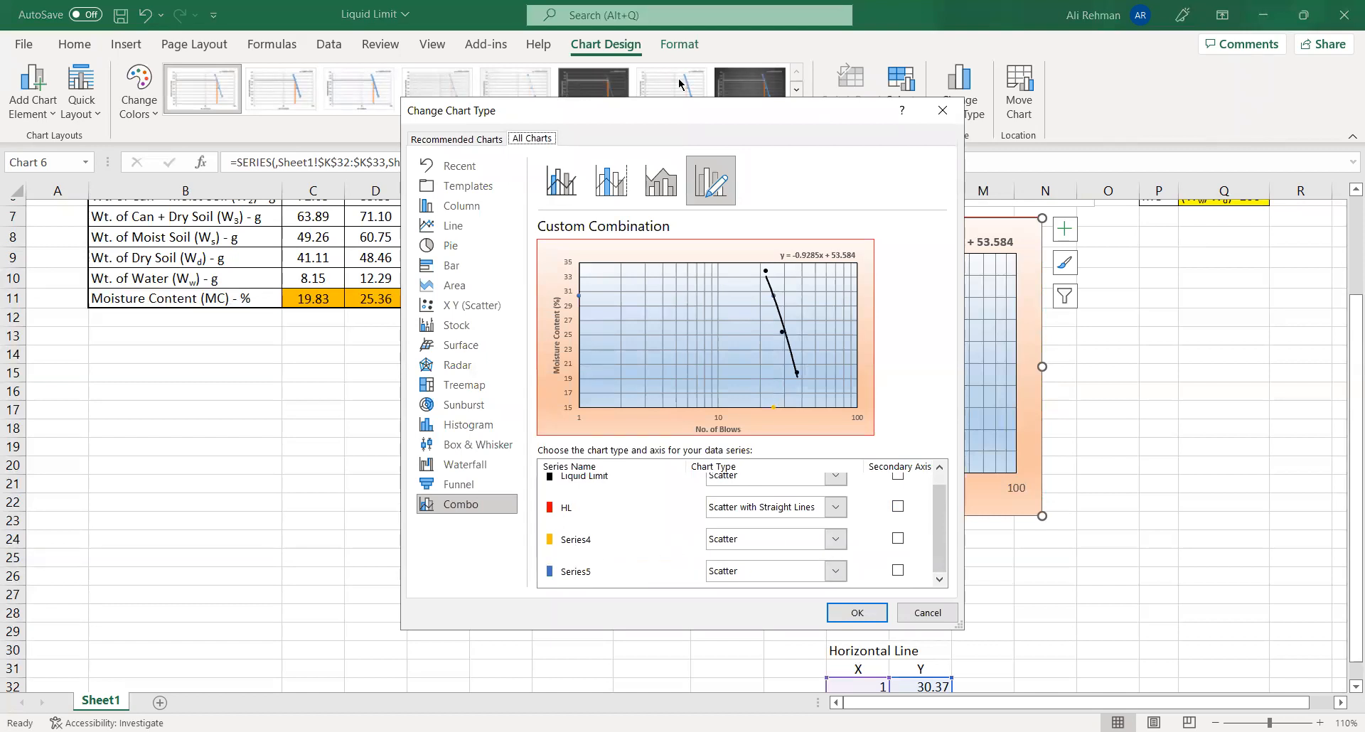
{"action": "left_click_drag", "start_coordinate": [818, 120], "coordinate": [679, 79]}
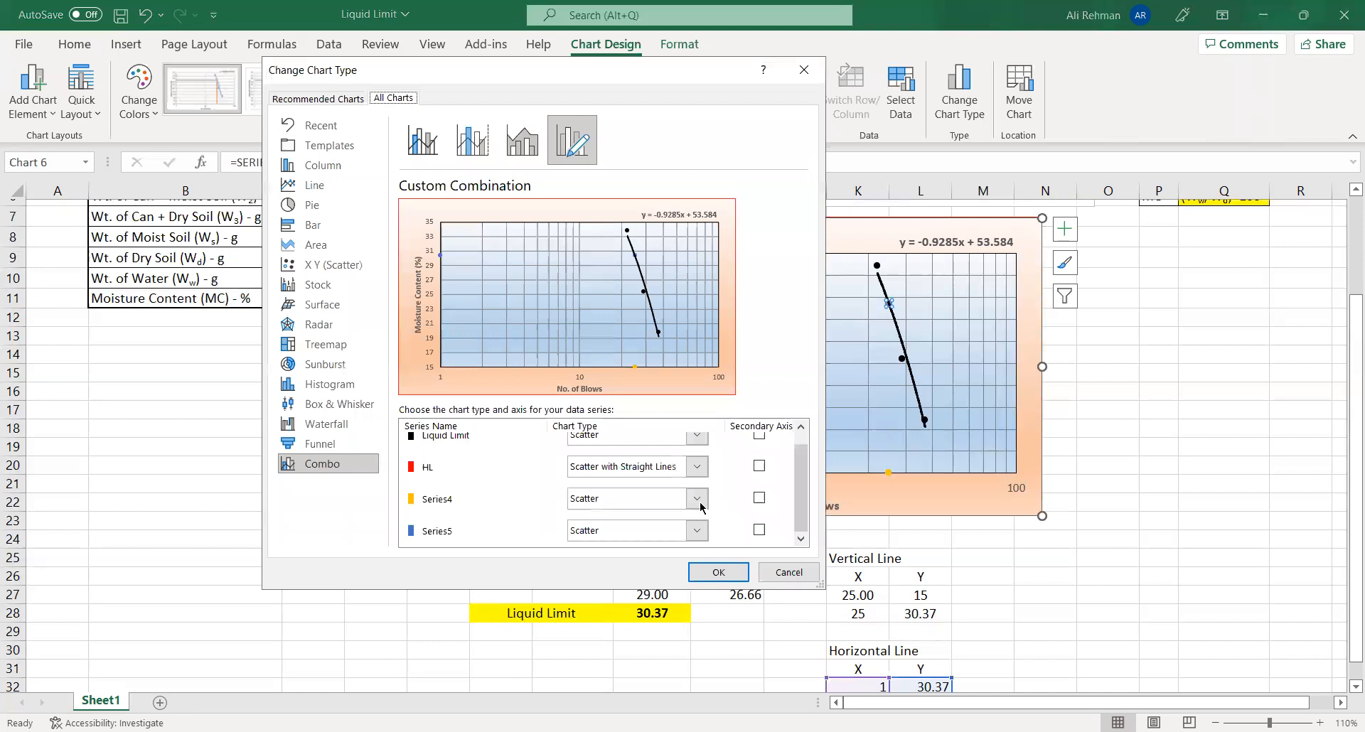
{"action": "left_click", "coordinate": [699, 505]}
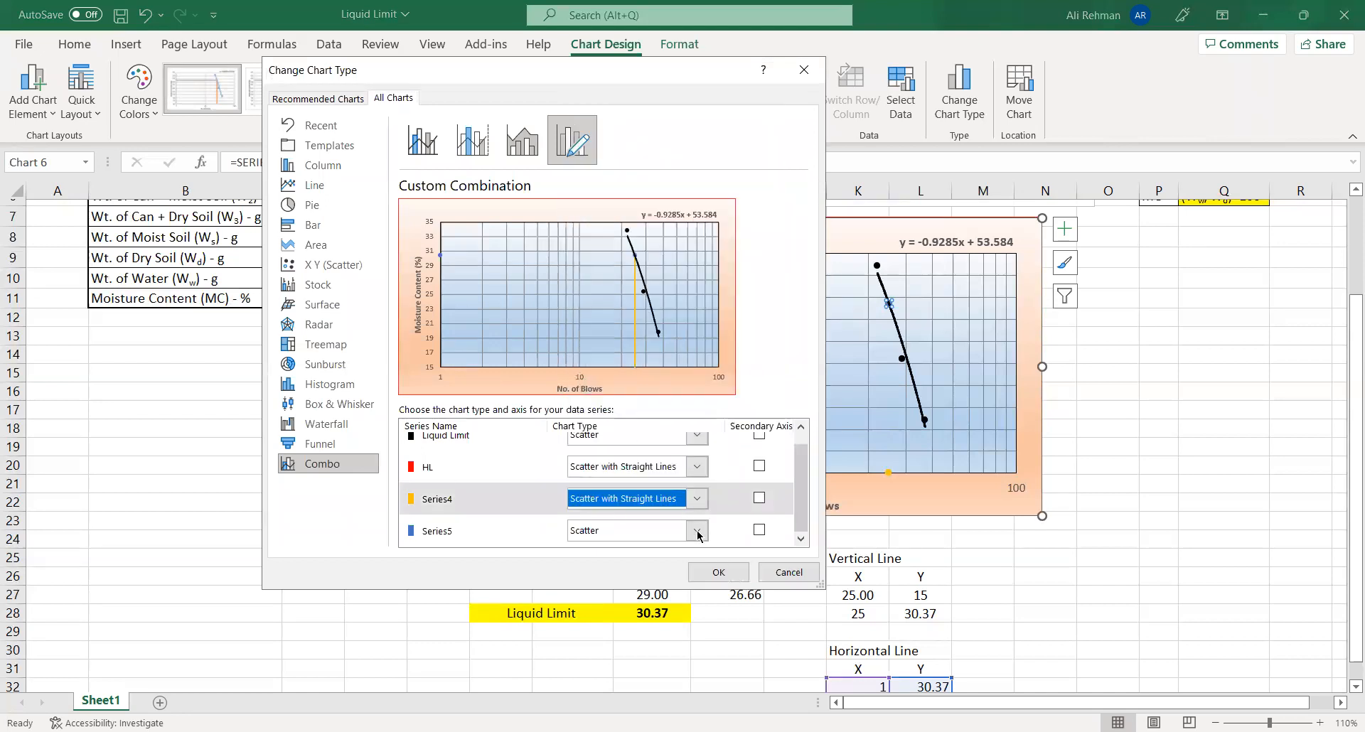
{"action": "left_click", "coordinate": [661, 530]}
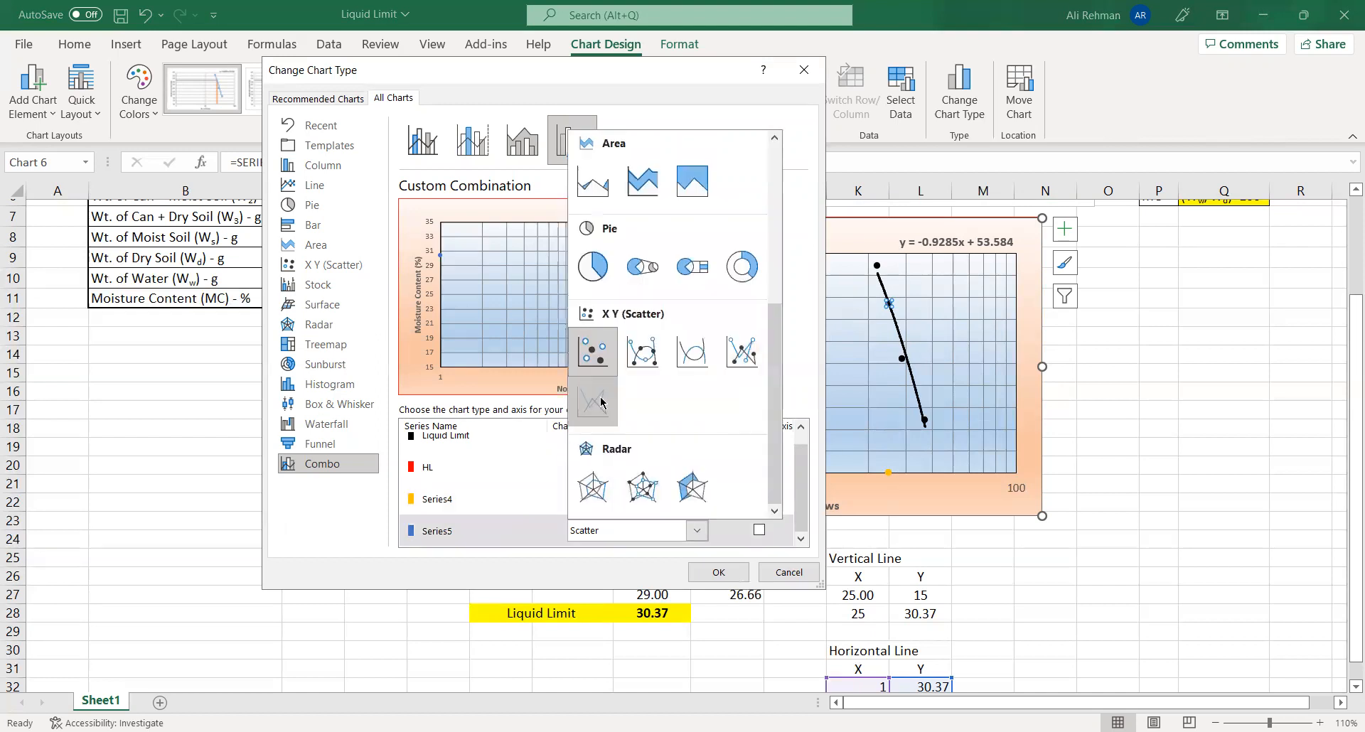
{"action": "left_click", "coordinate": [718, 572]}
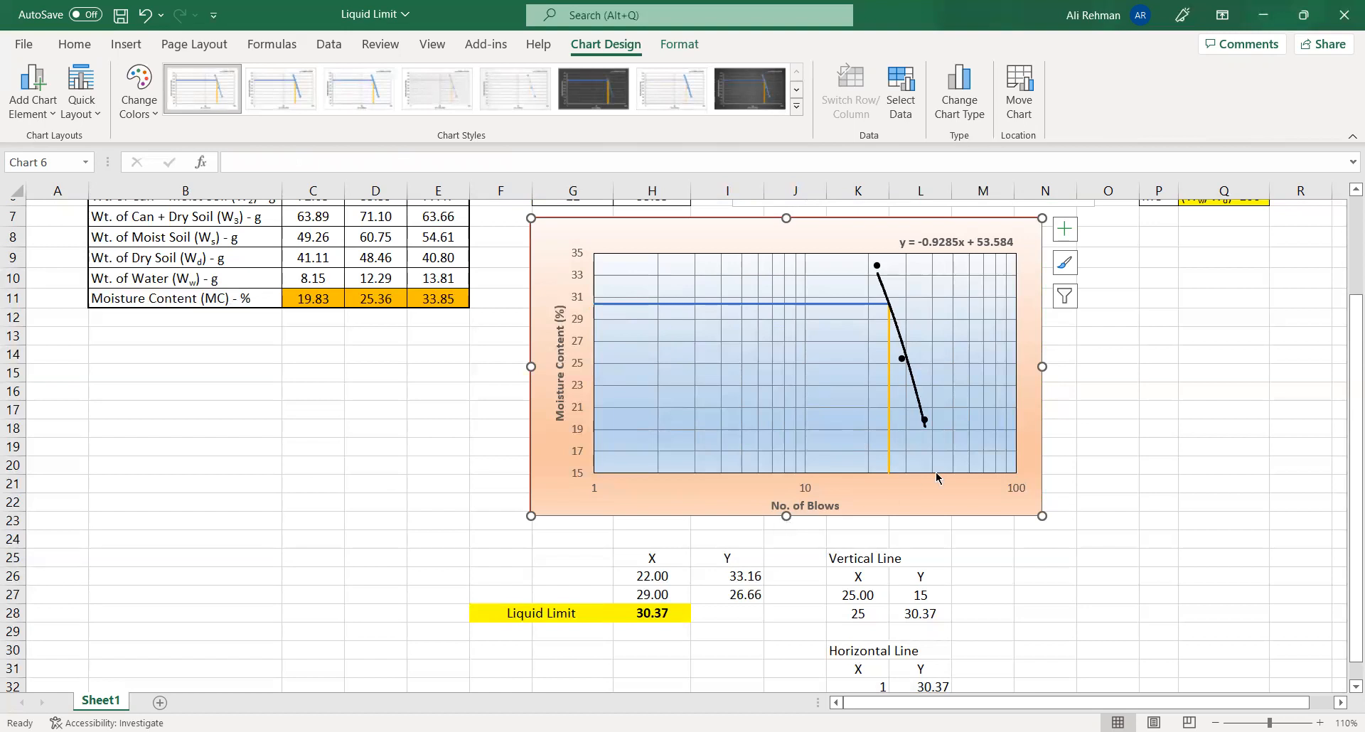
- Format the horizontal liquid limit line on the chart as a solid red line 1.25 pt wide
{"action": "left_click", "coordinate": [821, 306]}
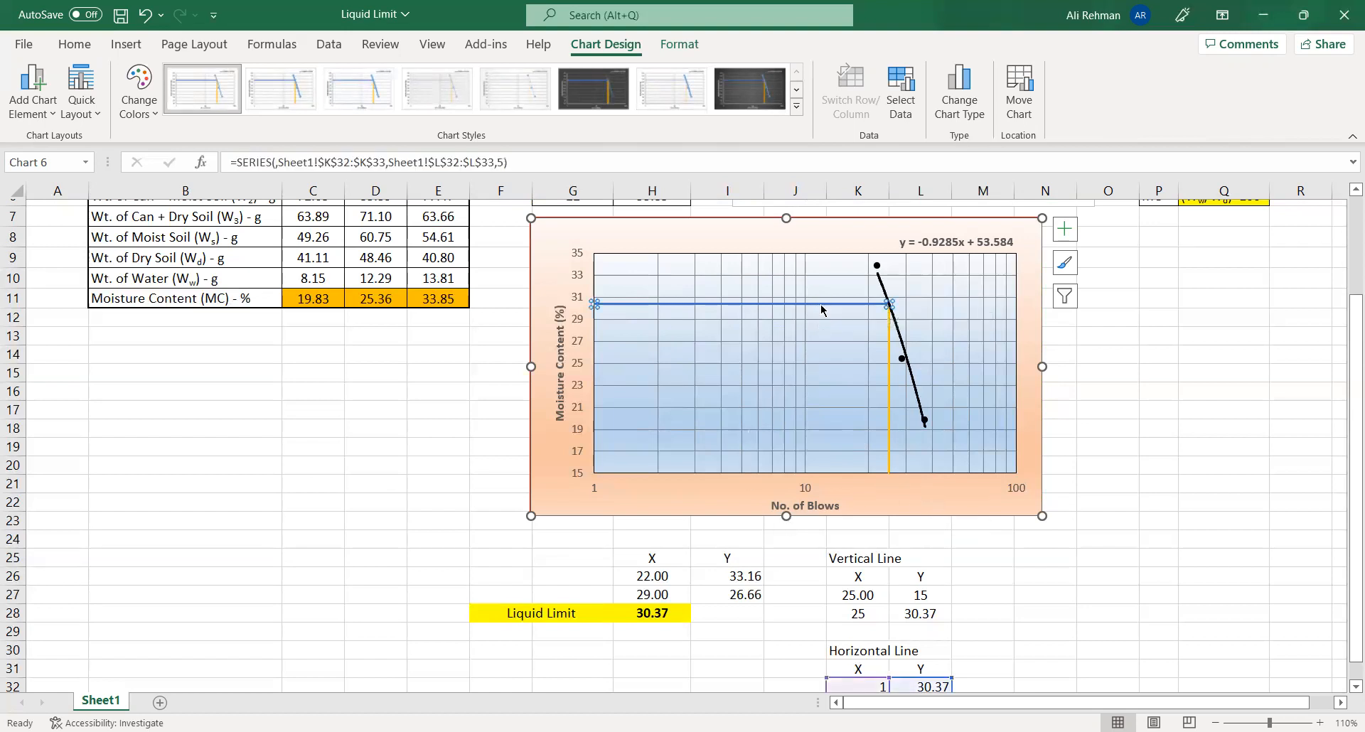
{"action": "right_click", "coordinate": [821, 309]}
{"action": "key", "text": "ctrl+1"}
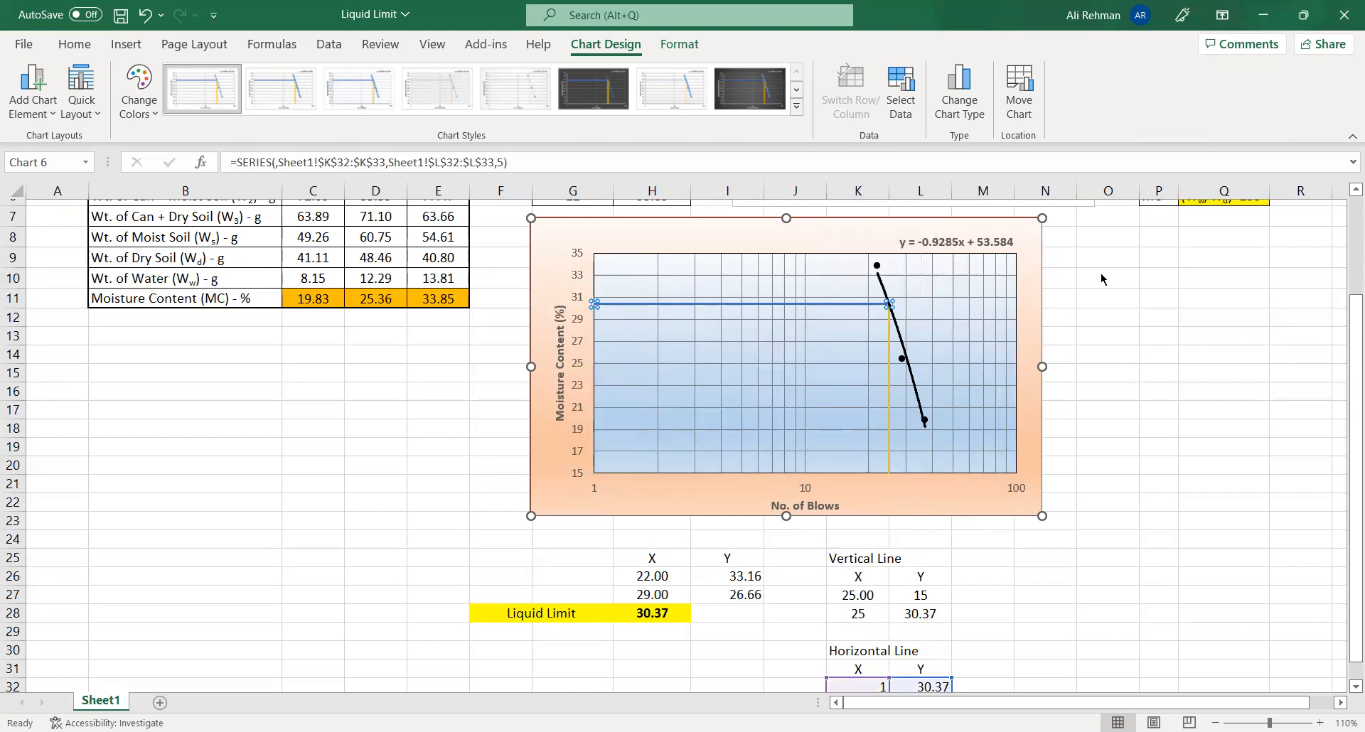
{"action": "left_click", "coordinate": [1135, 263]}
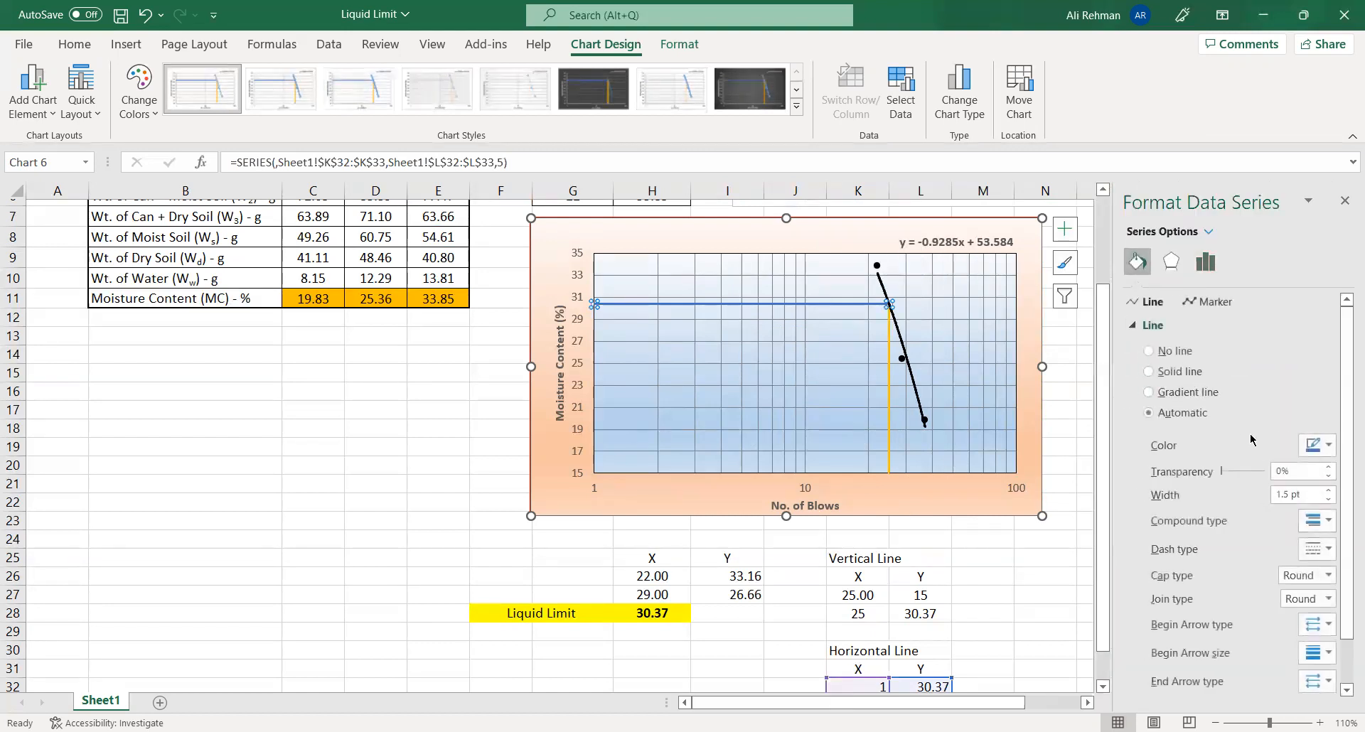
{"action": "left_click", "coordinate": [1314, 448]}
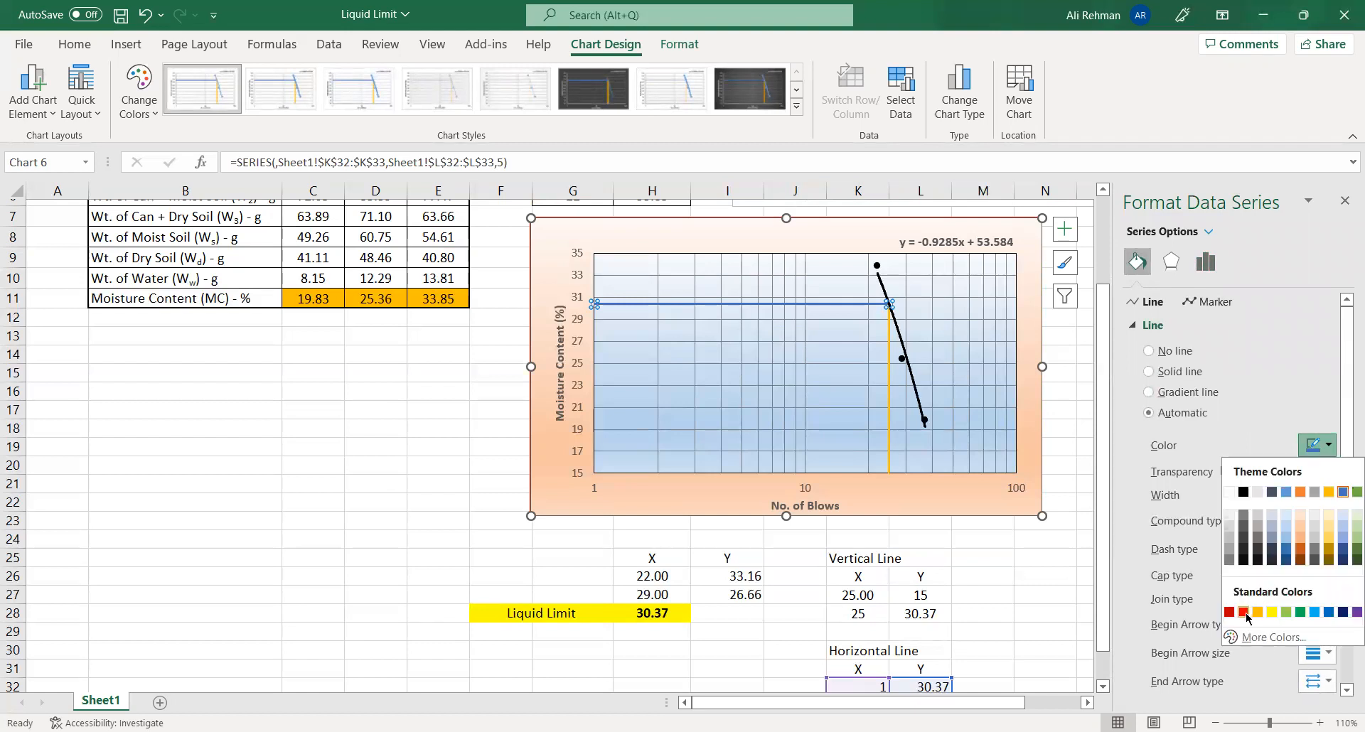
{"action": "left_click", "coordinate": [1244, 612]}
{"action": "left_click", "coordinate": [1328, 499]}
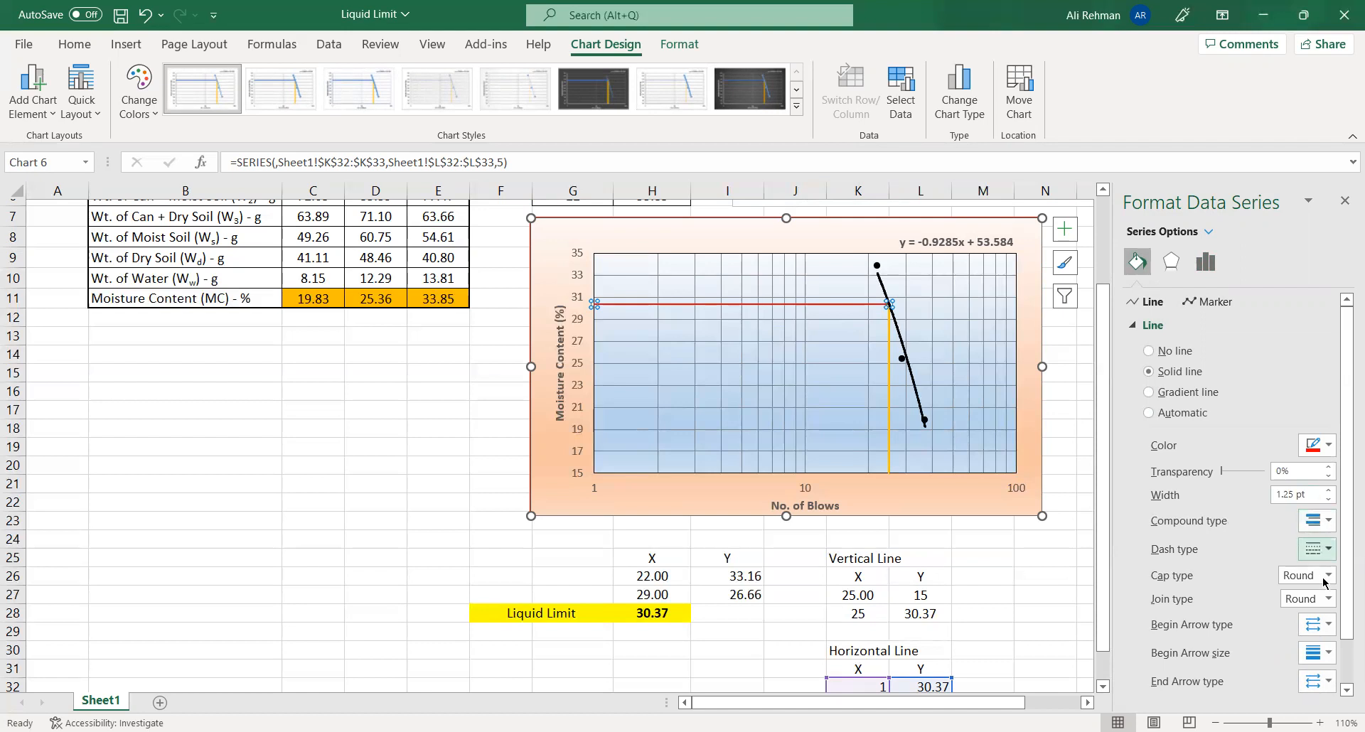
- Change the dash type of the red horizontal line to a dotted style
{"action": "left_click", "coordinate": [1328, 550]}
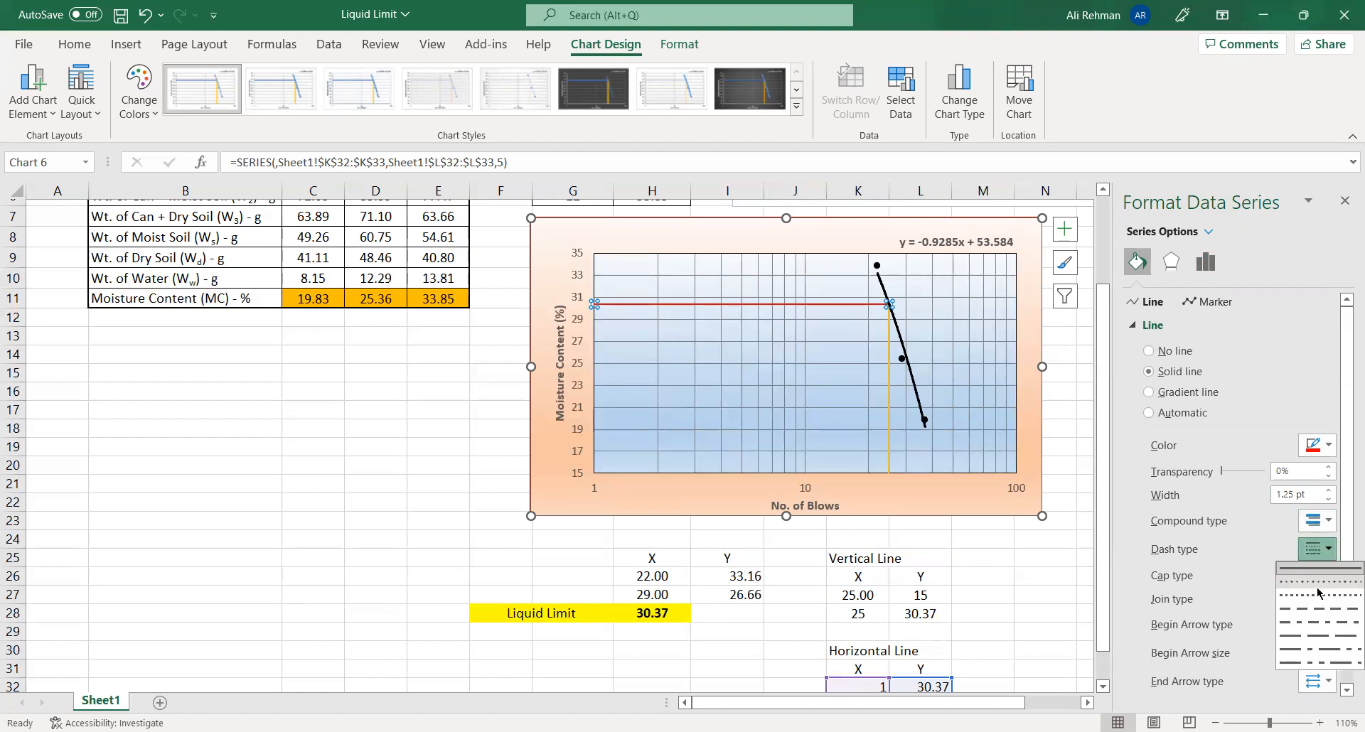
{"action": "left_click", "coordinate": [1317, 589]}
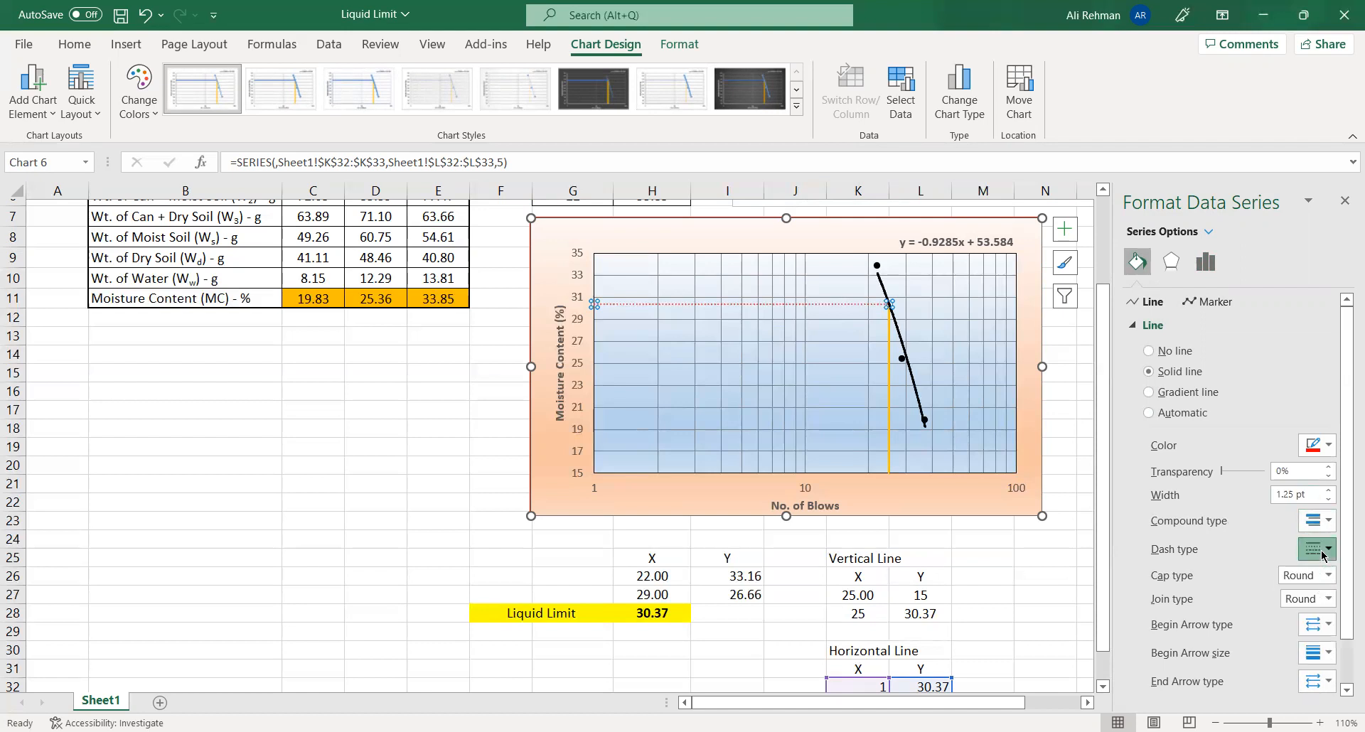
{"action": "left_click", "coordinate": [1317, 549]}
{"action": "left_click", "coordinate": [1319, 569]}
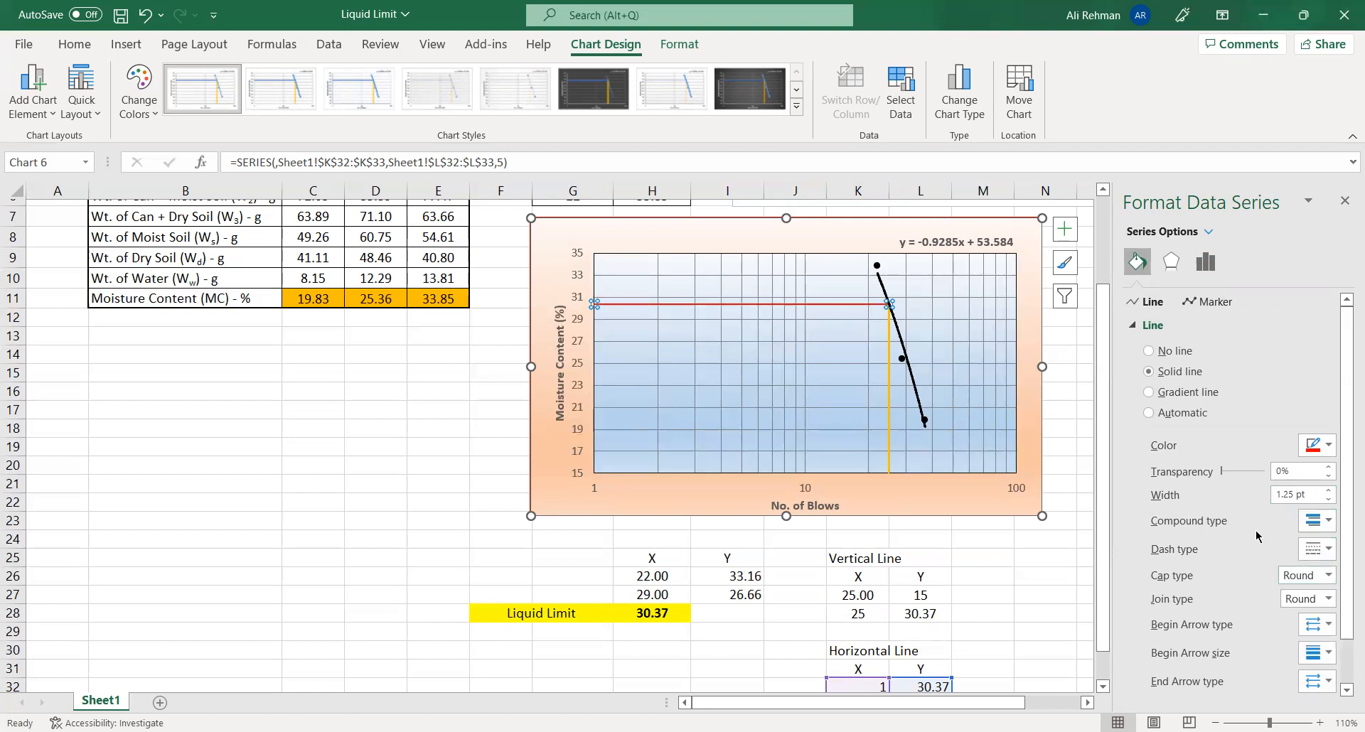
{"action": "left_click", "coordinate": [1326, 558]}
{"action": "left_click", "coordinate": [1317, 584]}
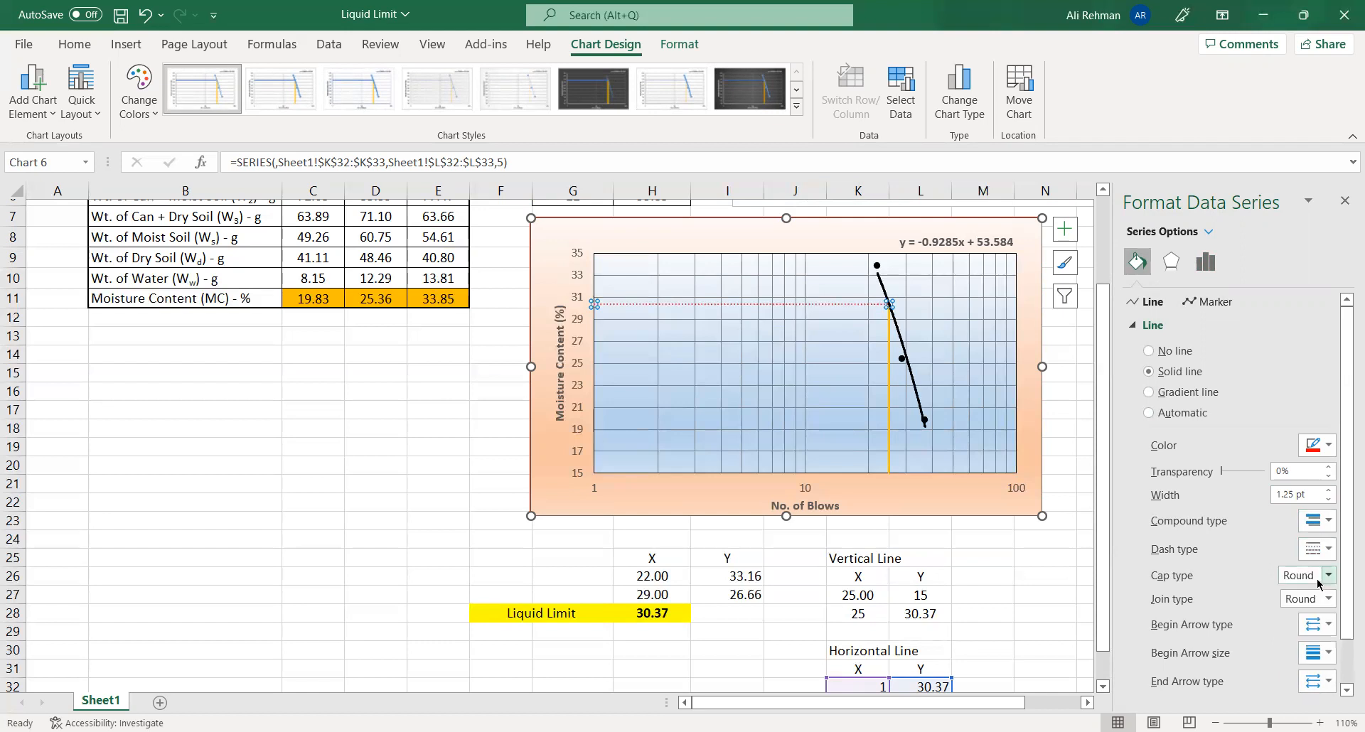
- Add a solid arrowhead to the beginning of the horizontal line, at the moisture content axis
{"action": "scroll", "coordinate": [1324, 626], "scroll_direction": "down", "scroll_amount": 1}
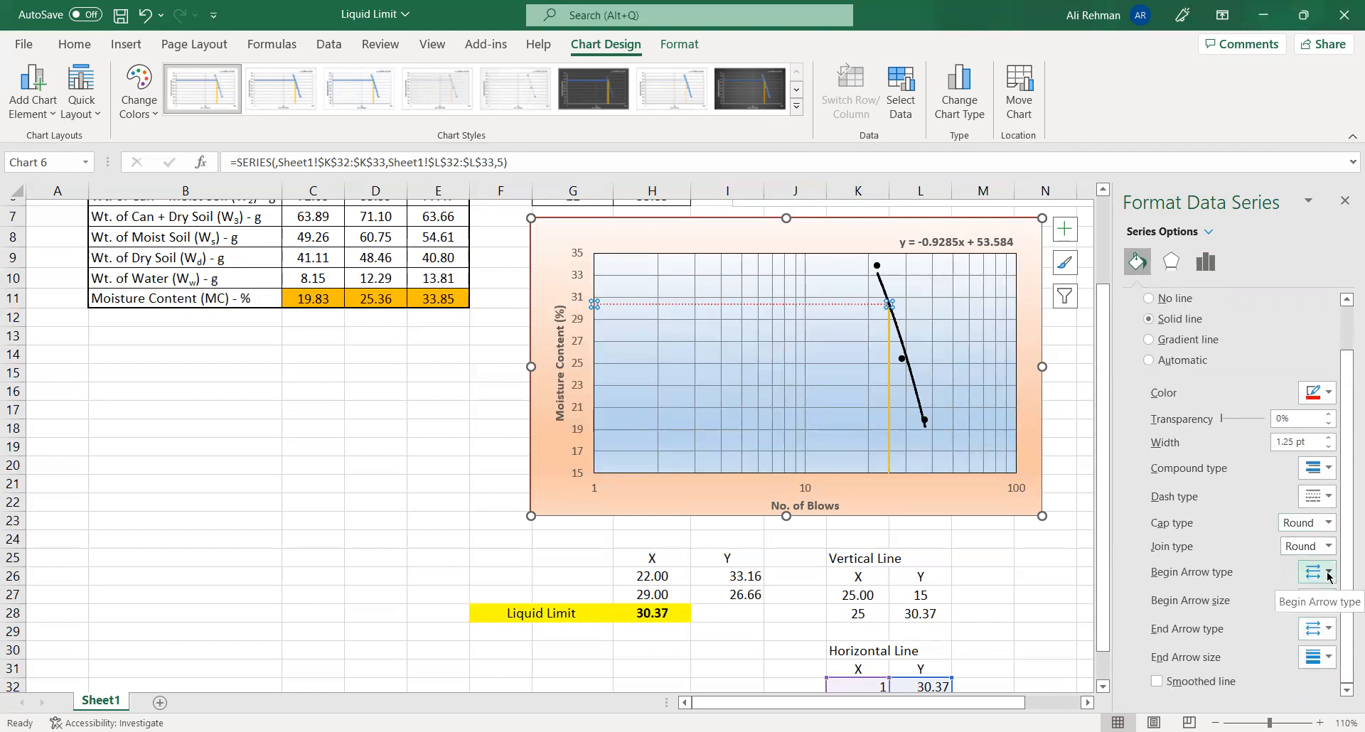
{"action": "left_click", "coordinate": [1327, 573]}
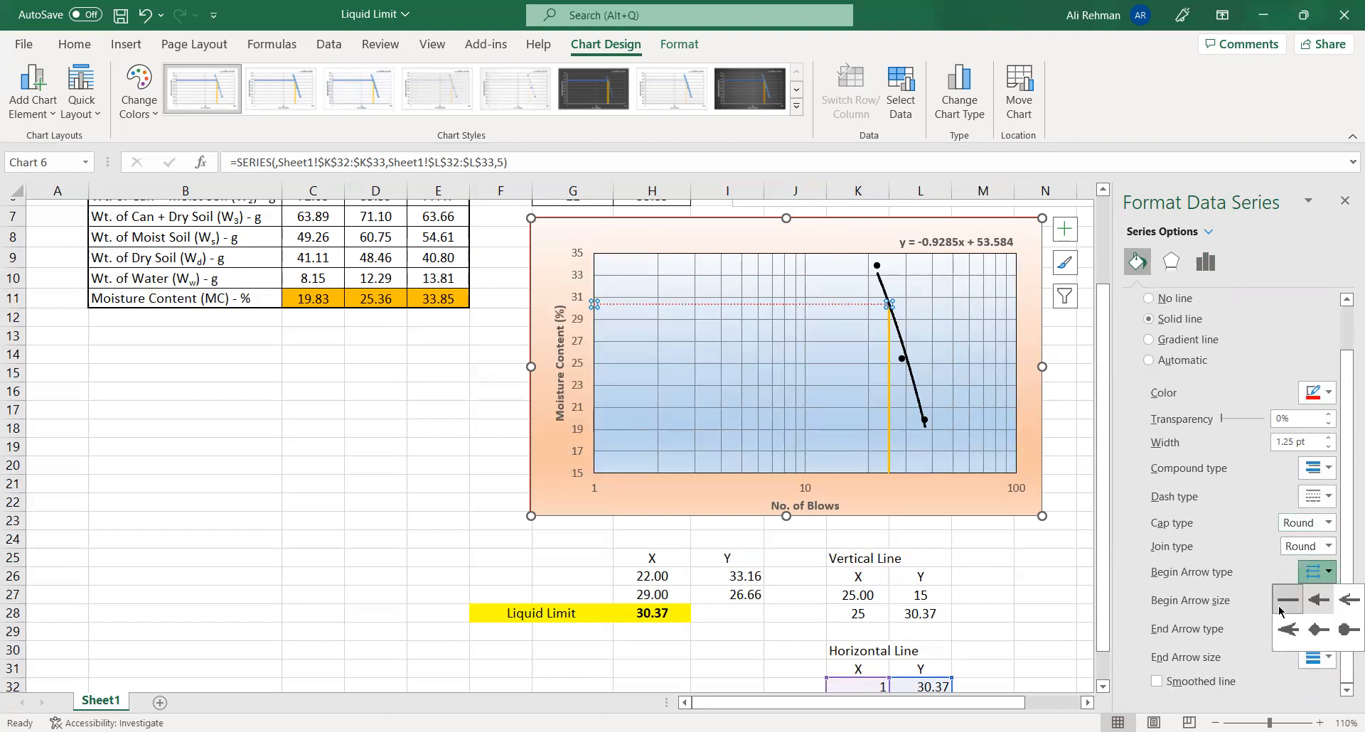
{"action": "left_click", "coordinate": [1319, 599]}
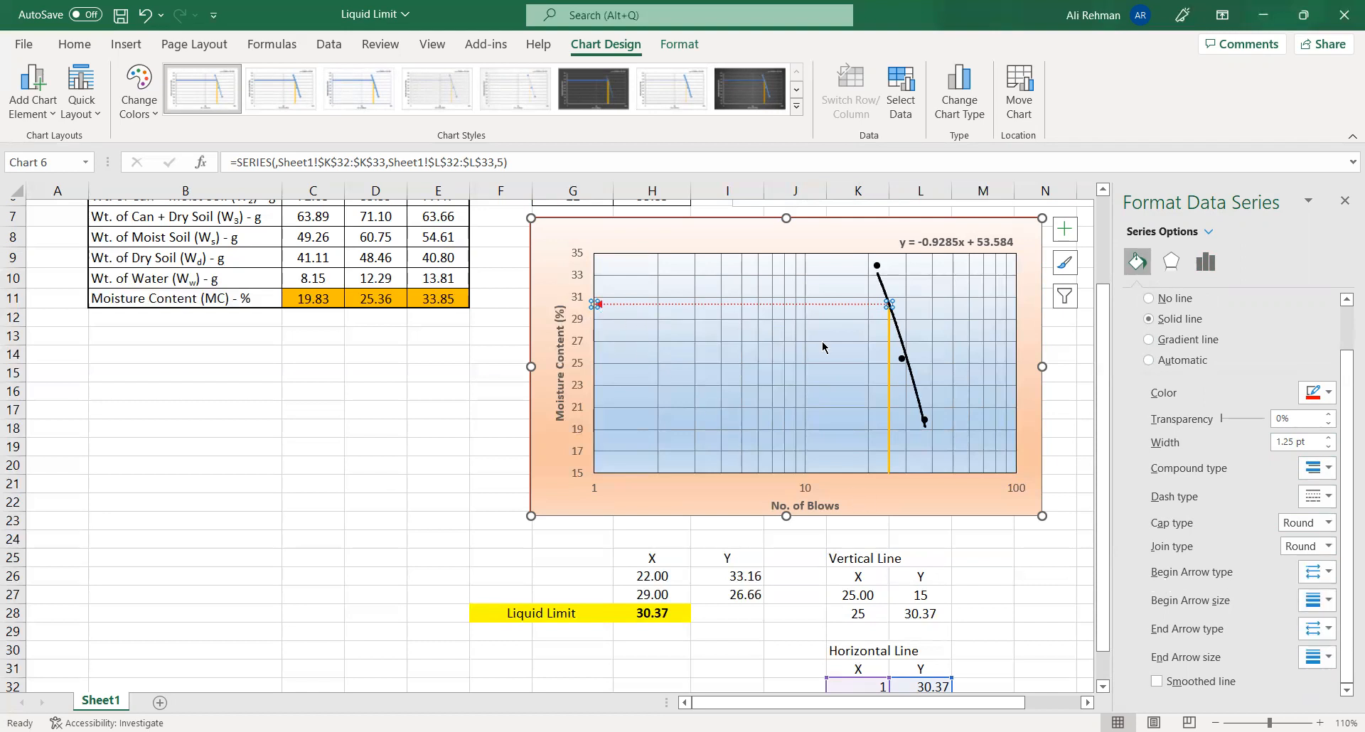
- Format the vertical line at 25 blows as a red line 1.25 pt wide
{"action": "left_click", "coordinate": [889, 344]}
{"action": "left_click", "coordinate": [1315, 403]}
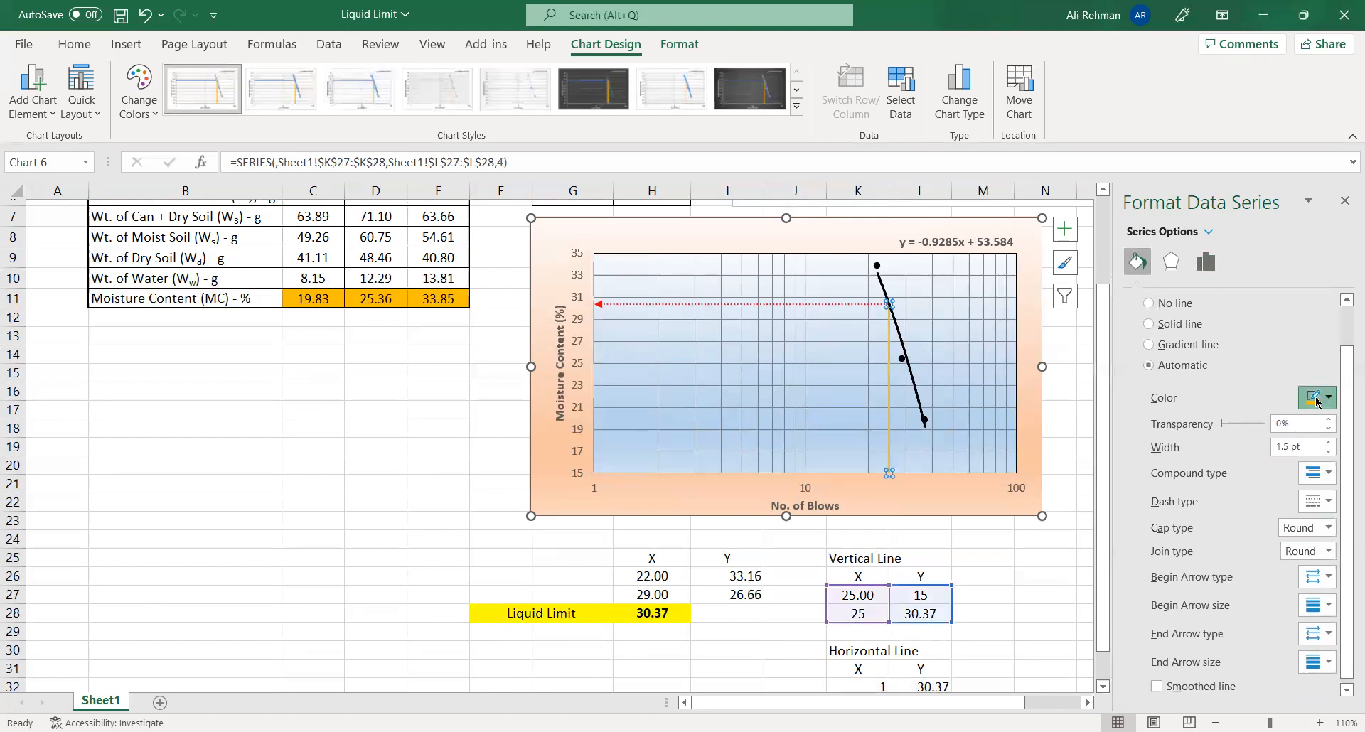
{"action": "left_click", "coordinate": [1243, 565]}
{"action": "left_click", "coordinate": [1328, 452]}
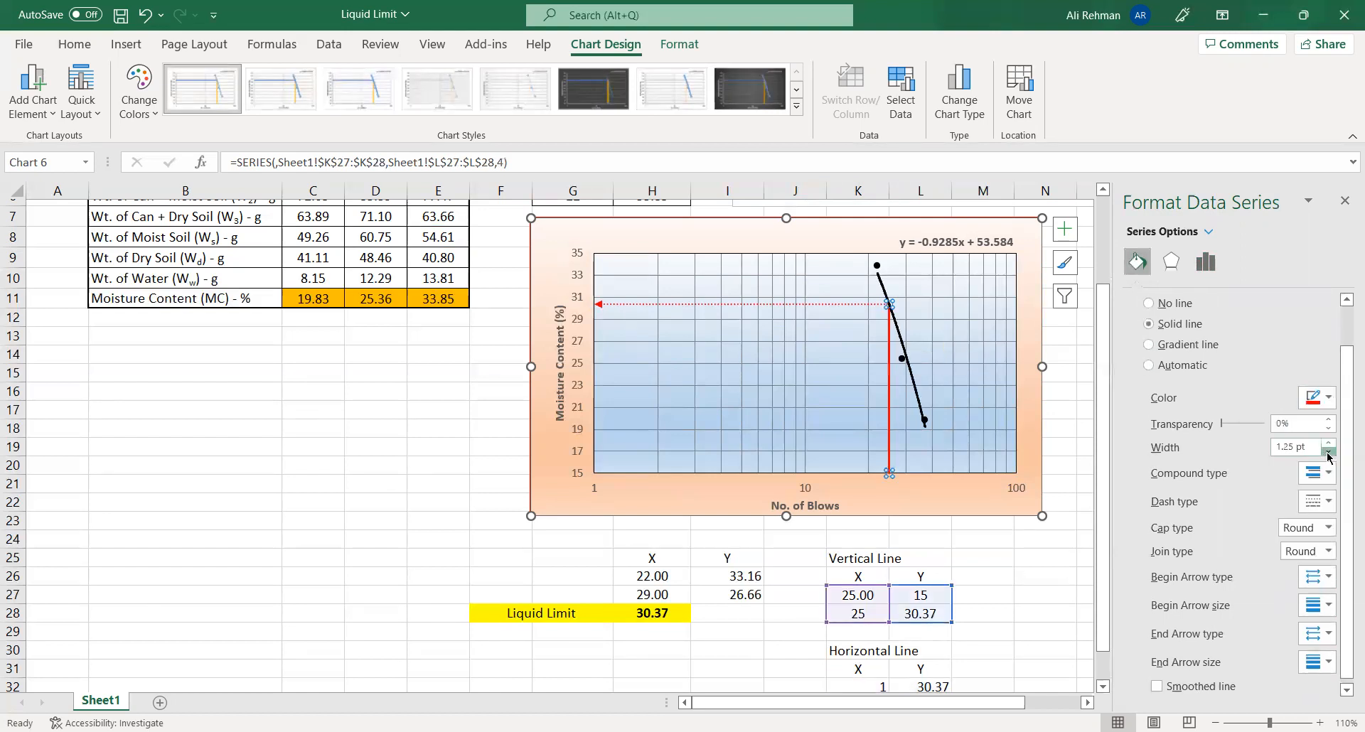
- Make the vertical line dotted with a solid begin arrowhead at the No. of Blows axis, and close the formatting pane
{"action": "left_click", "coordinate": [1326, 504]}
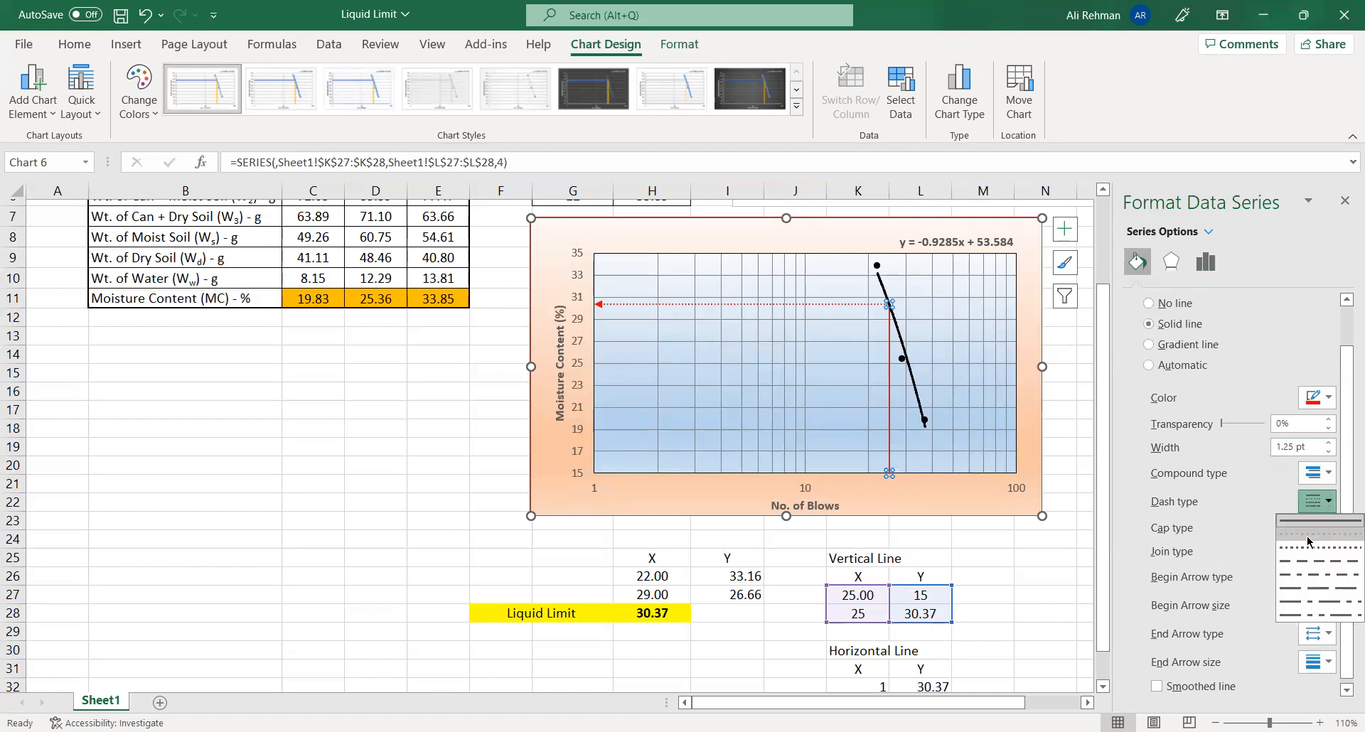
{"action": "left_click", "coordinate": [1308, 541]}
{"action": "left_click", "coordinate": [1332, 591]}
{"action": "left_click", "coordinate": [1313, 613]}
{"action": "left_click", "coordinate": [1046, 599]}
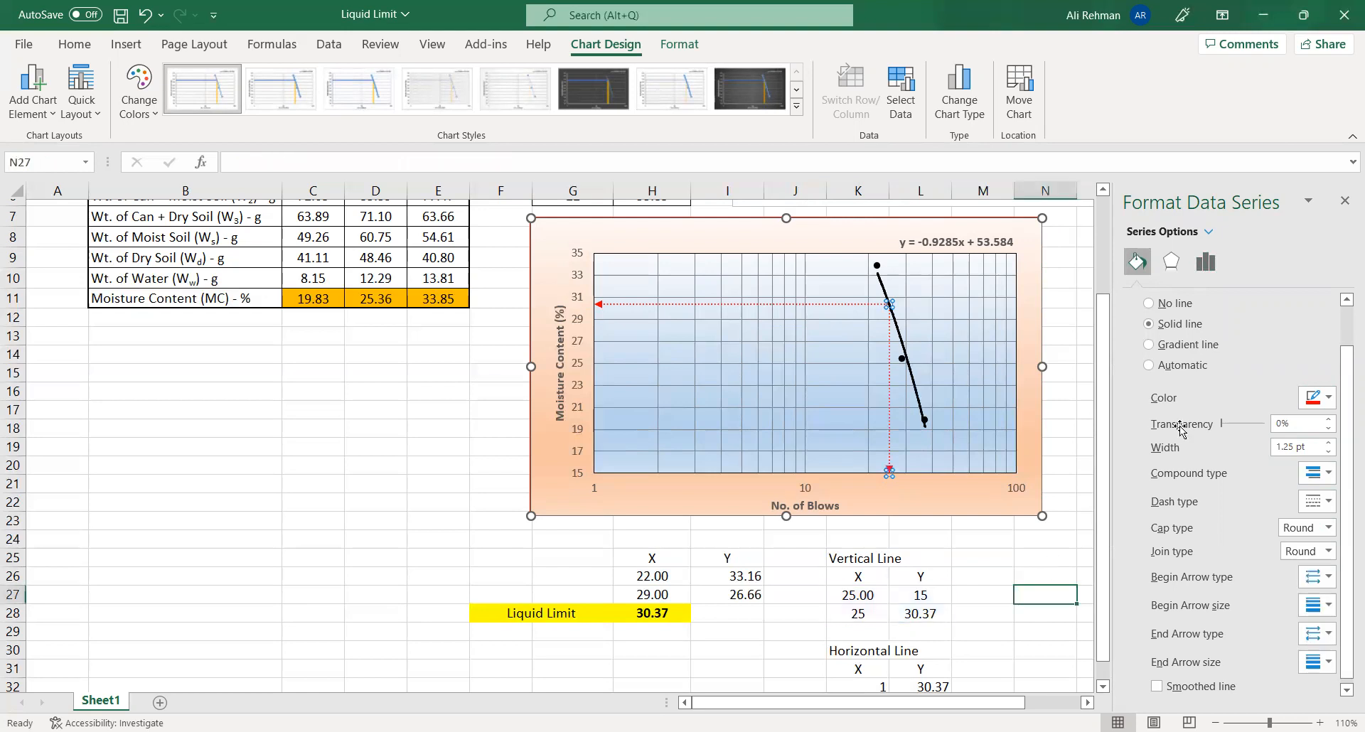
{"action": "left_click", "coordinate": [1344, 200]}
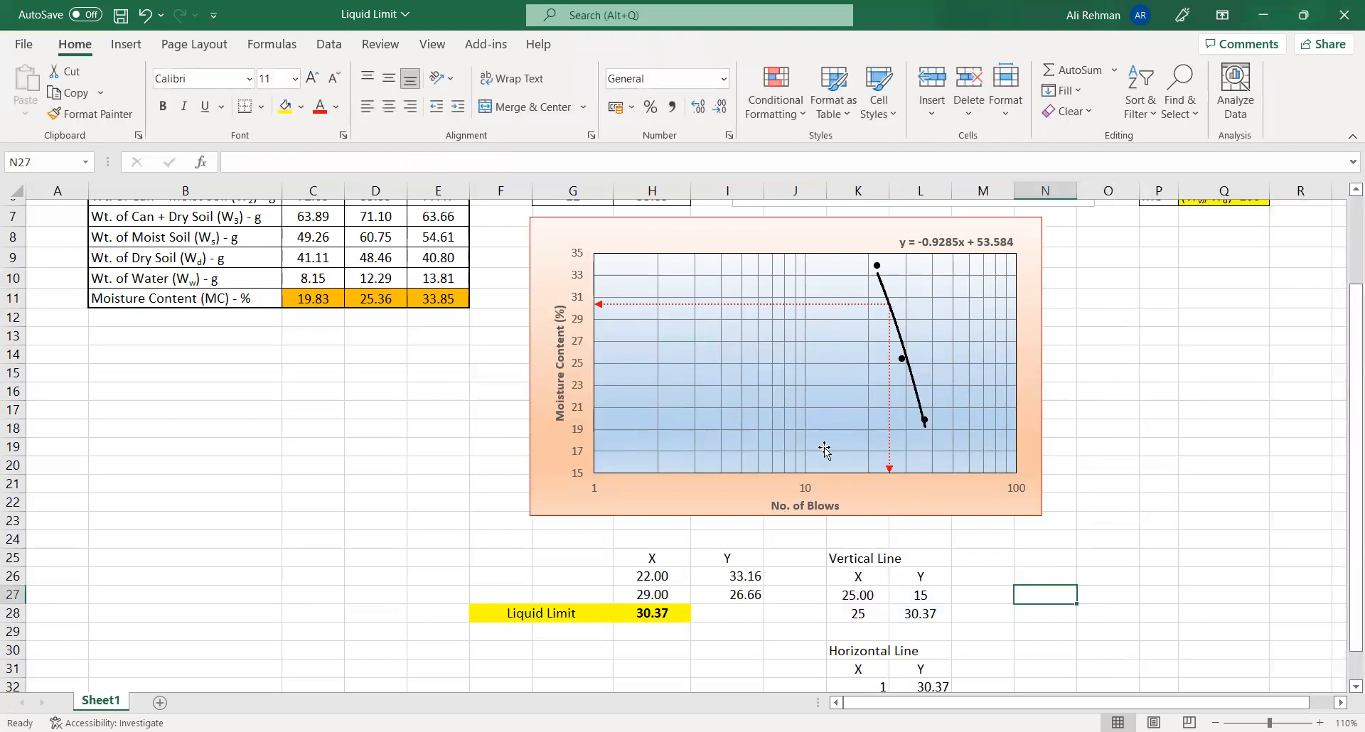